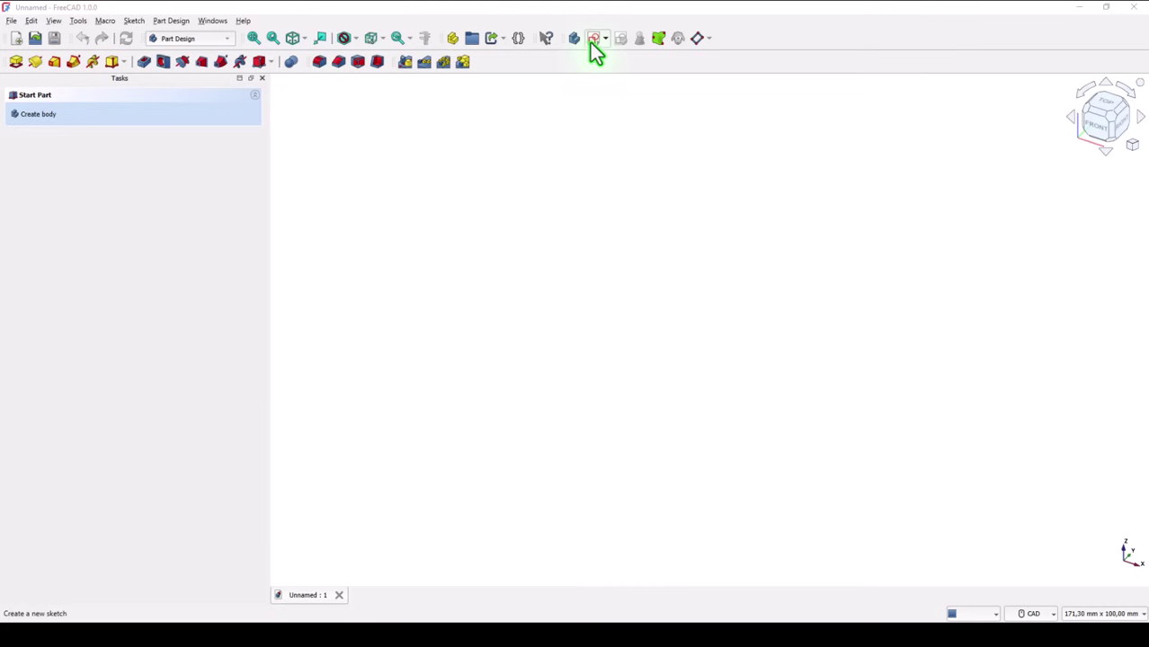
Step: Start a sketch on the XZ-plane and draw a rounded rectangle 54 mm wide and 128 mm high with 14 mm corner radii
{"action": "left_click", "coordinate": [591, 43]}
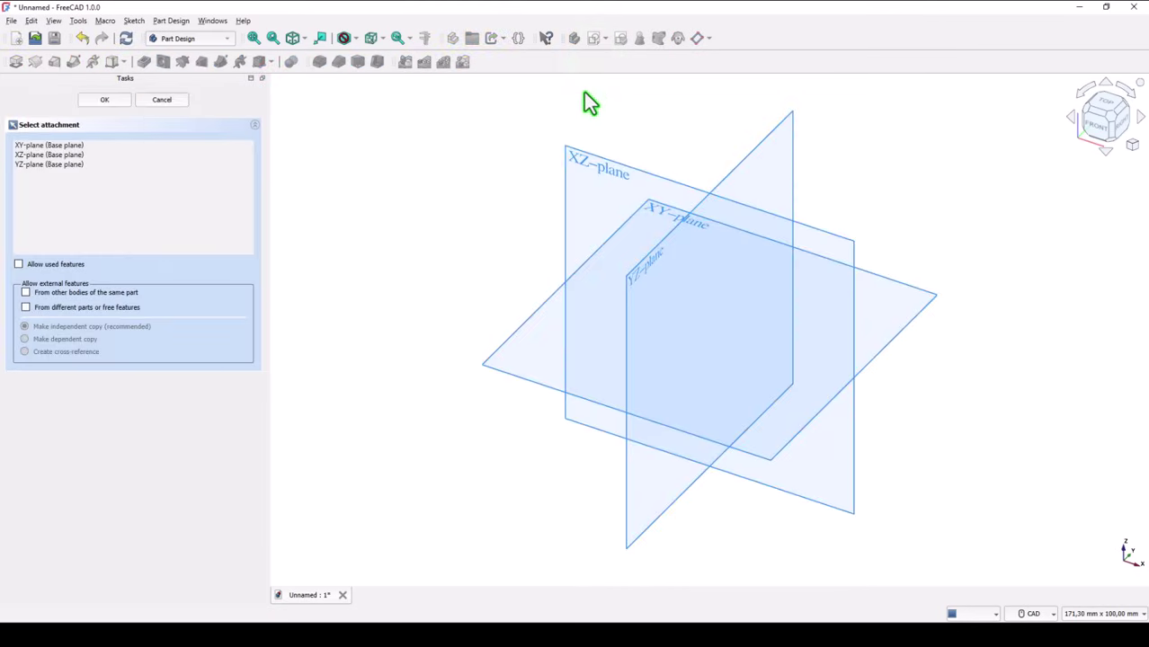
{"action": "left_click", "coordinate": [595, 169]}
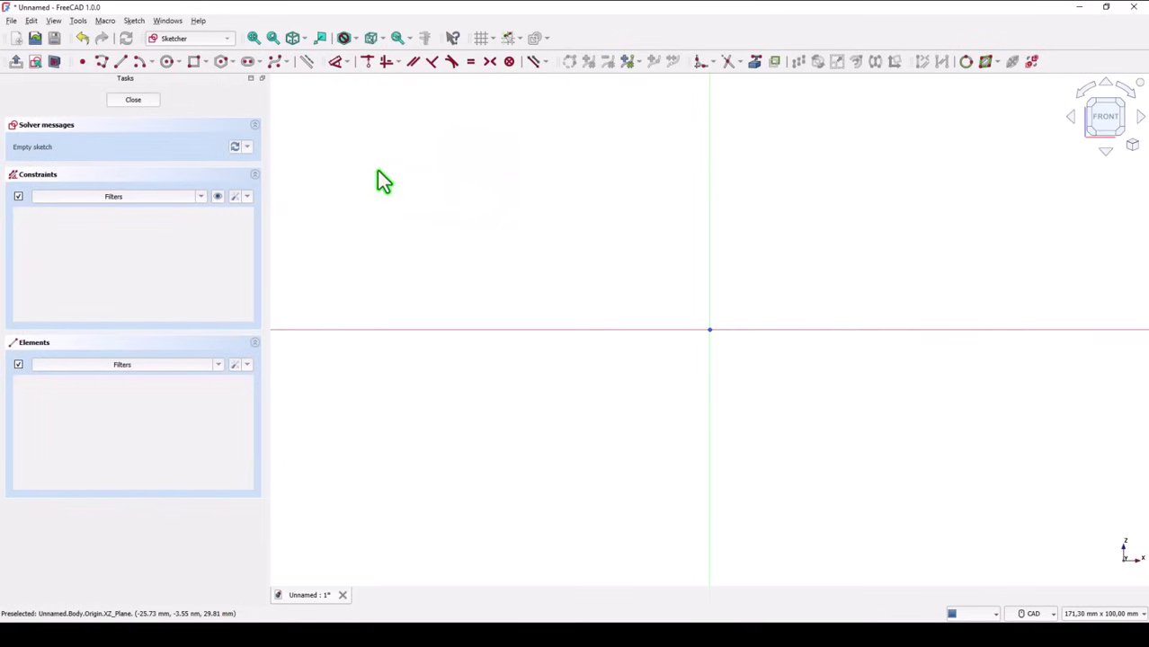
{"action": "left_click", "coordinate": [205, 62]}
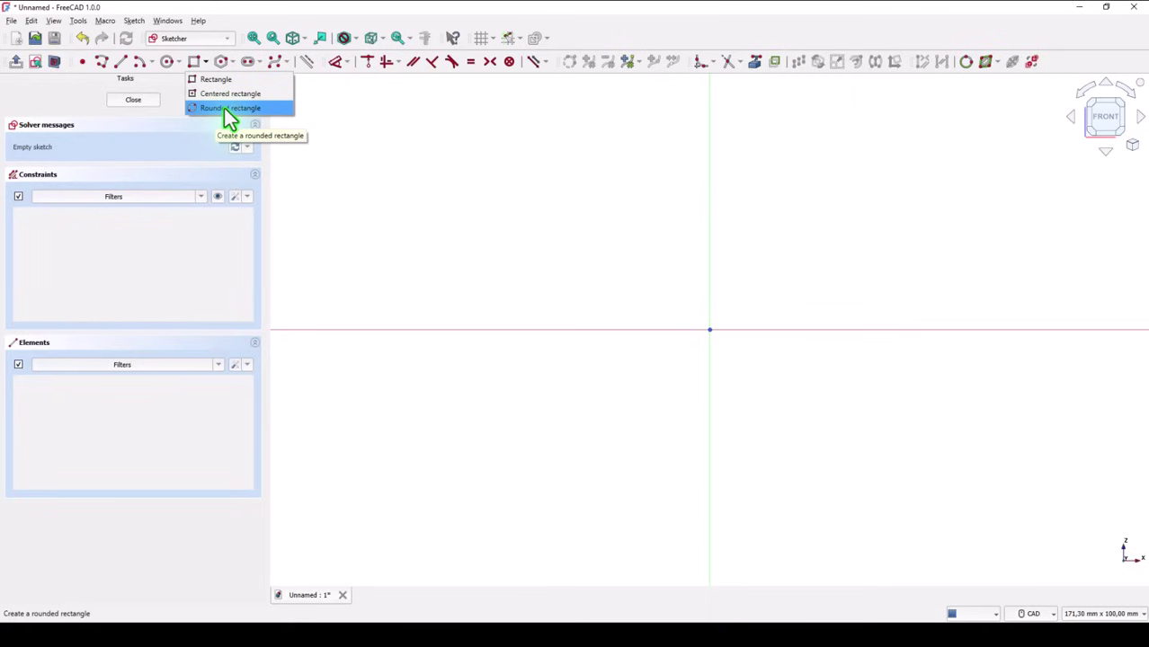
{"action": "left_click", "coordinate": [224, 108]}
{"action": "left_click", "coordinate": [629, 162]}
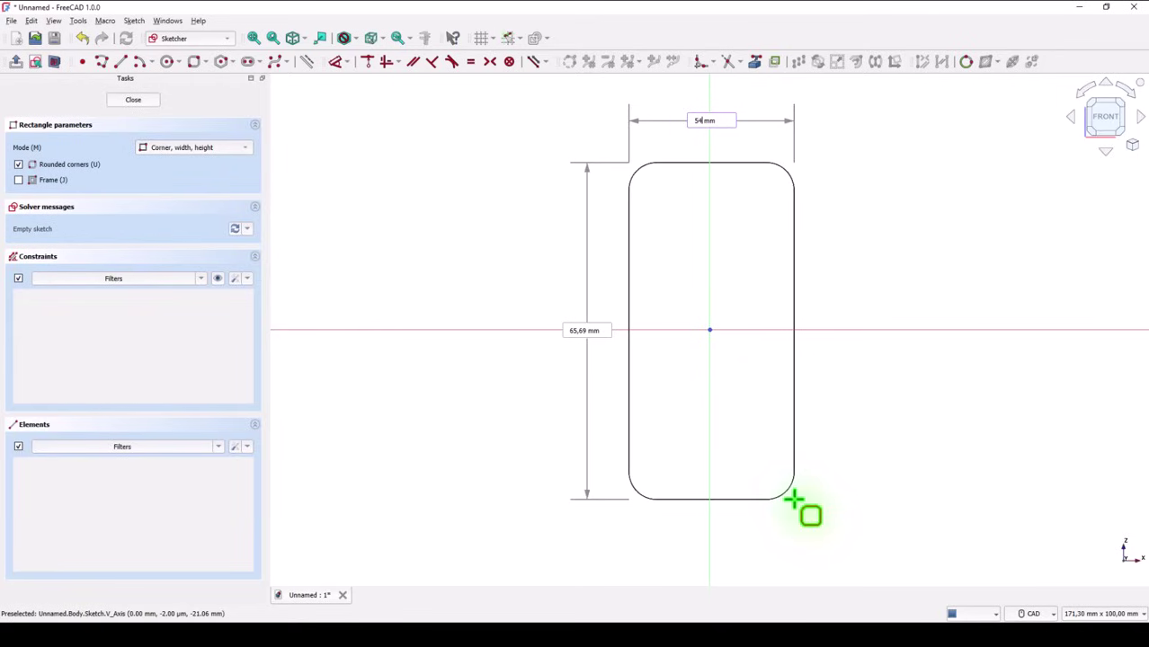
{"action": "type", "text": "54"}
{"action": "key", "text": "Return"}
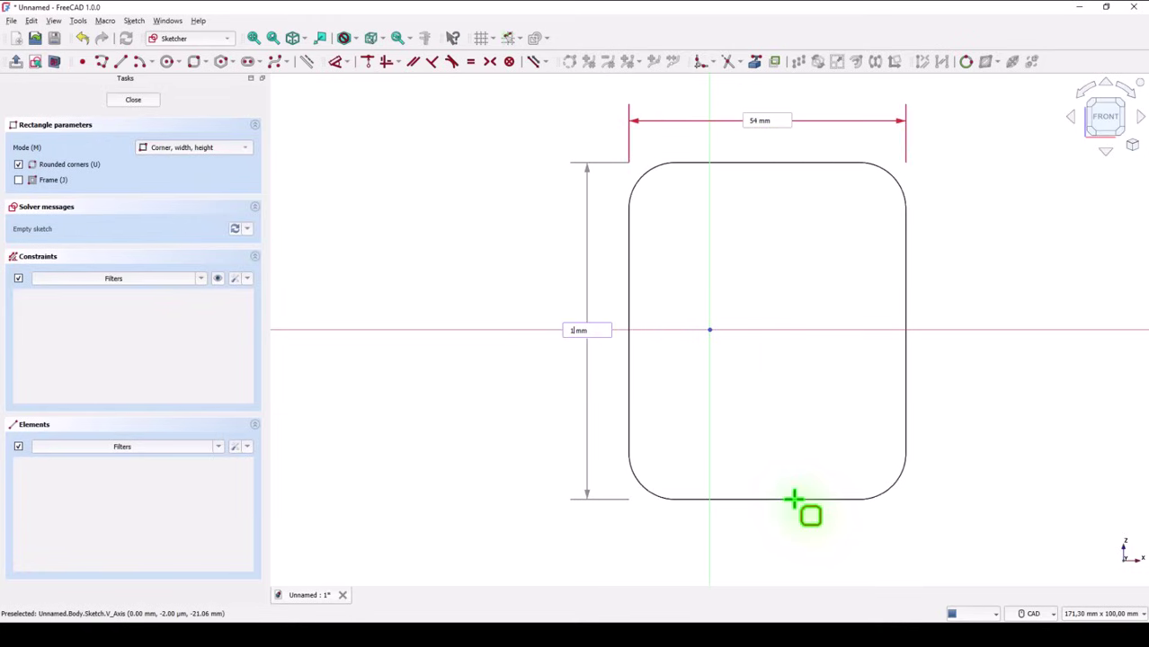
{"action": "key", "text": "Return"}
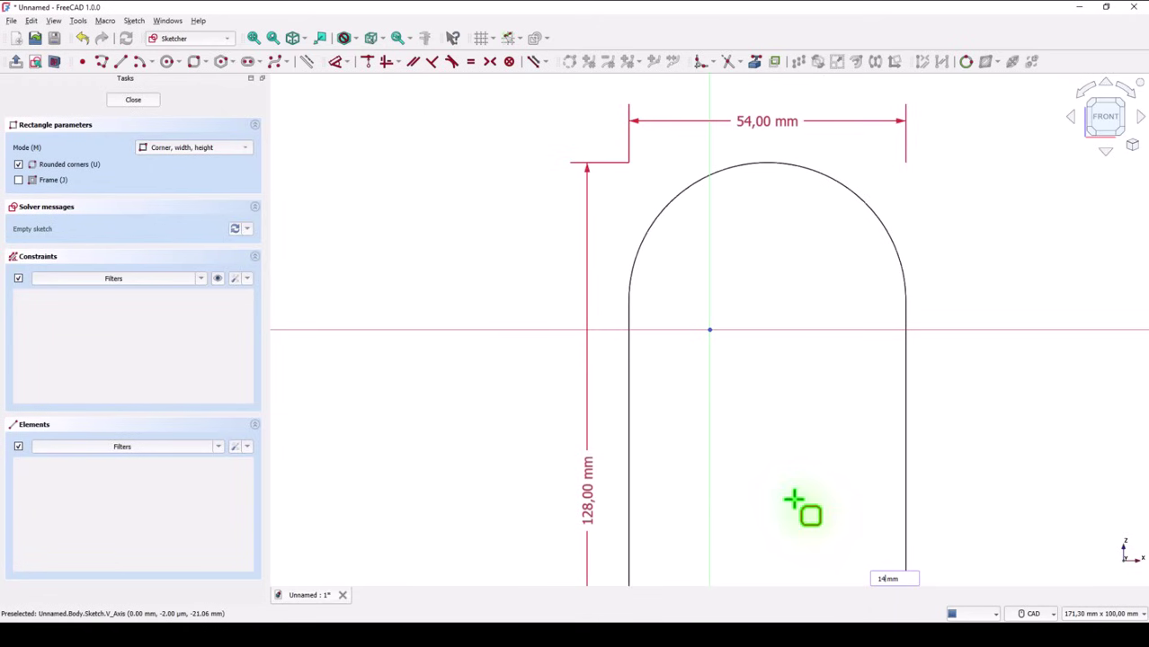
{"action": "key", "text": "Return"}
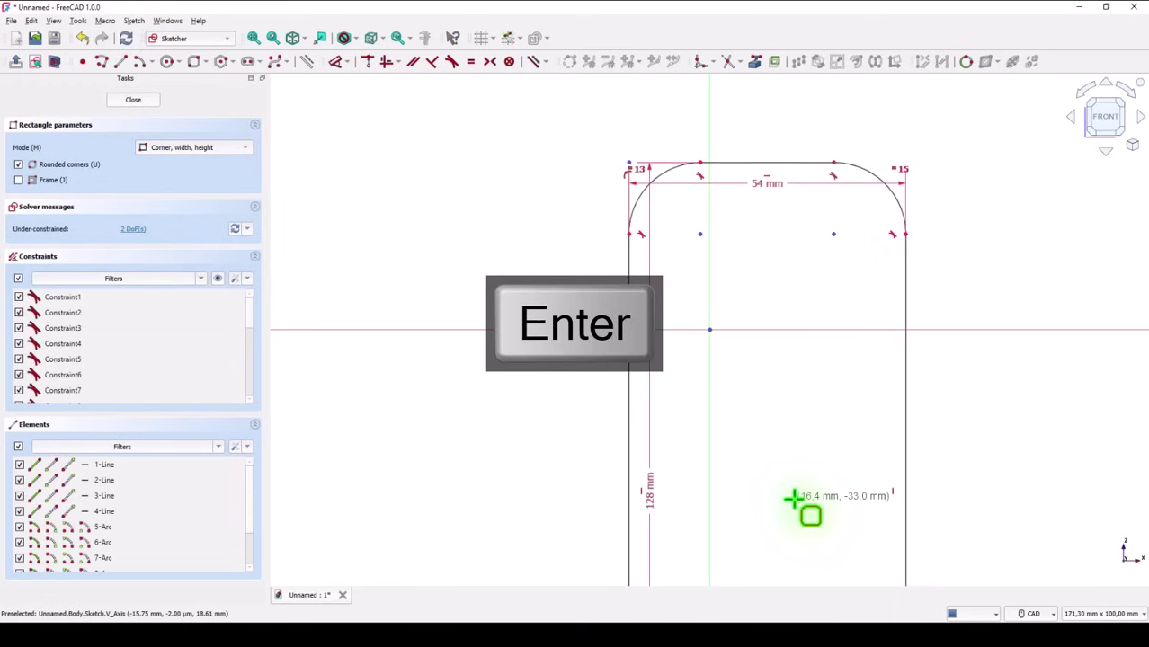
Step: Center the rounded rectangle on the origin by constraining its corner-arc centres symmetric about the vertical and horizontal axes
{"action": "left_click", "coordinate": [254, 42]}
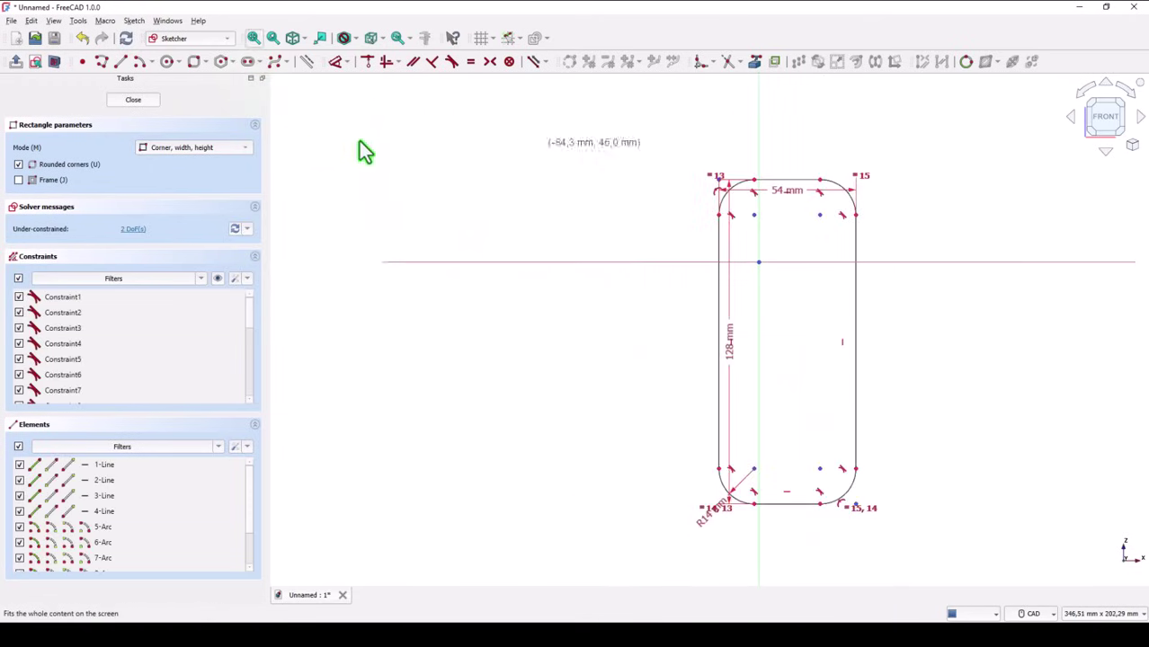
{"action": "left_click", "coordinate": [490, 62]}
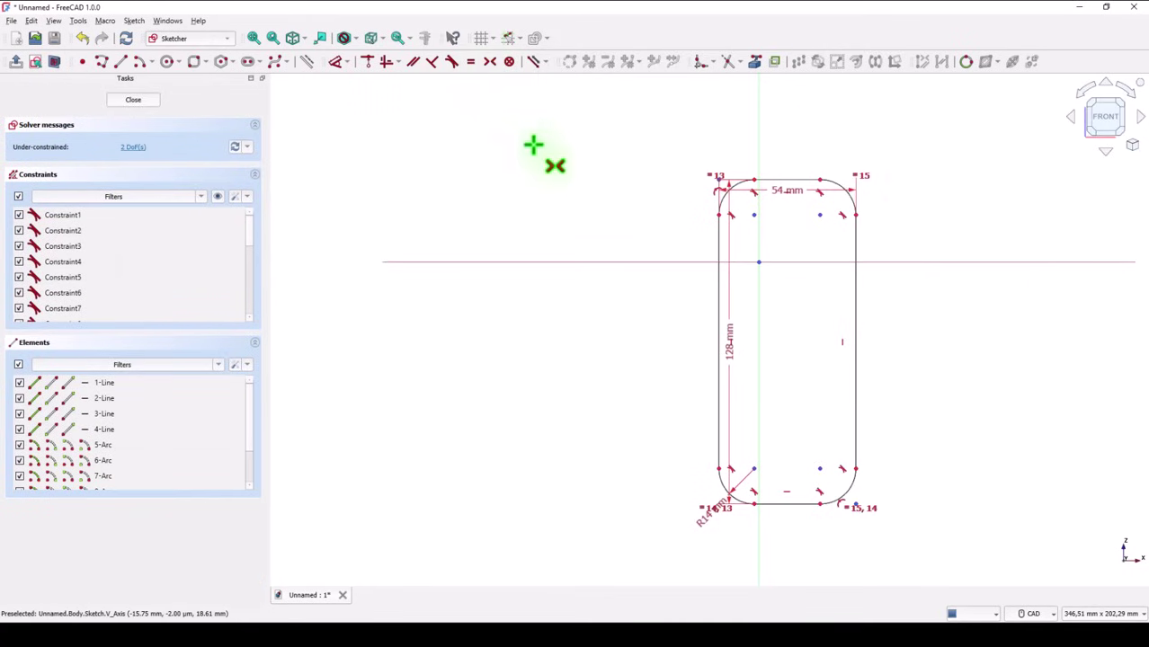
{"action": "left_click", "coordinate": [753, 214]}
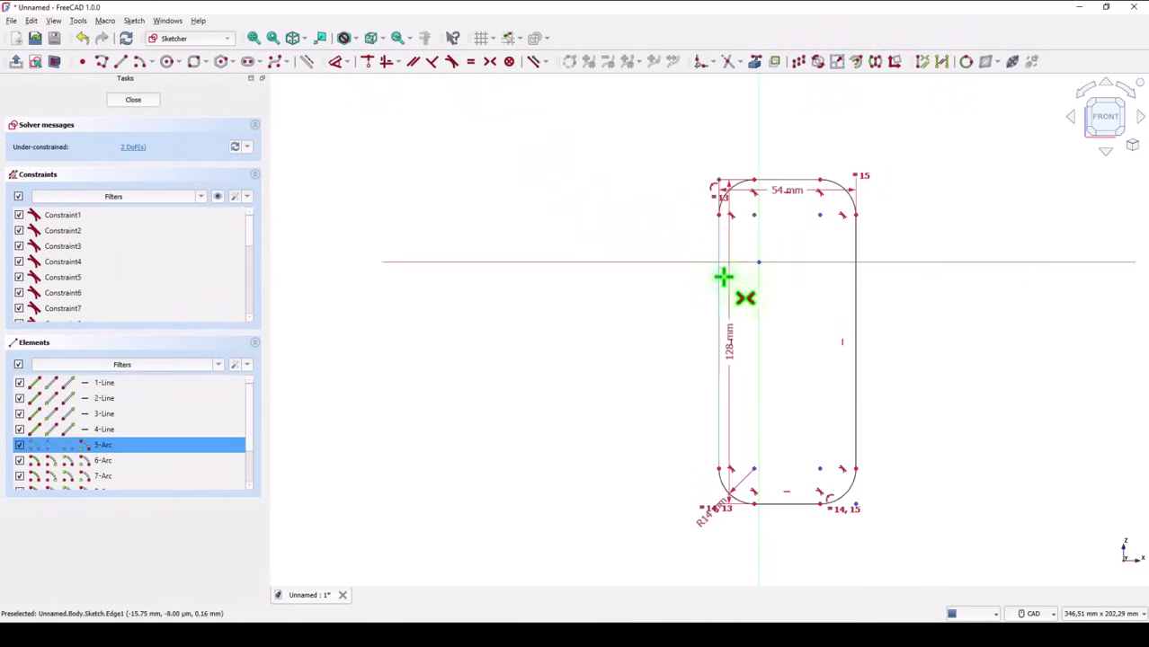
{"action": "left_click", "coordinate": [819, 216]}
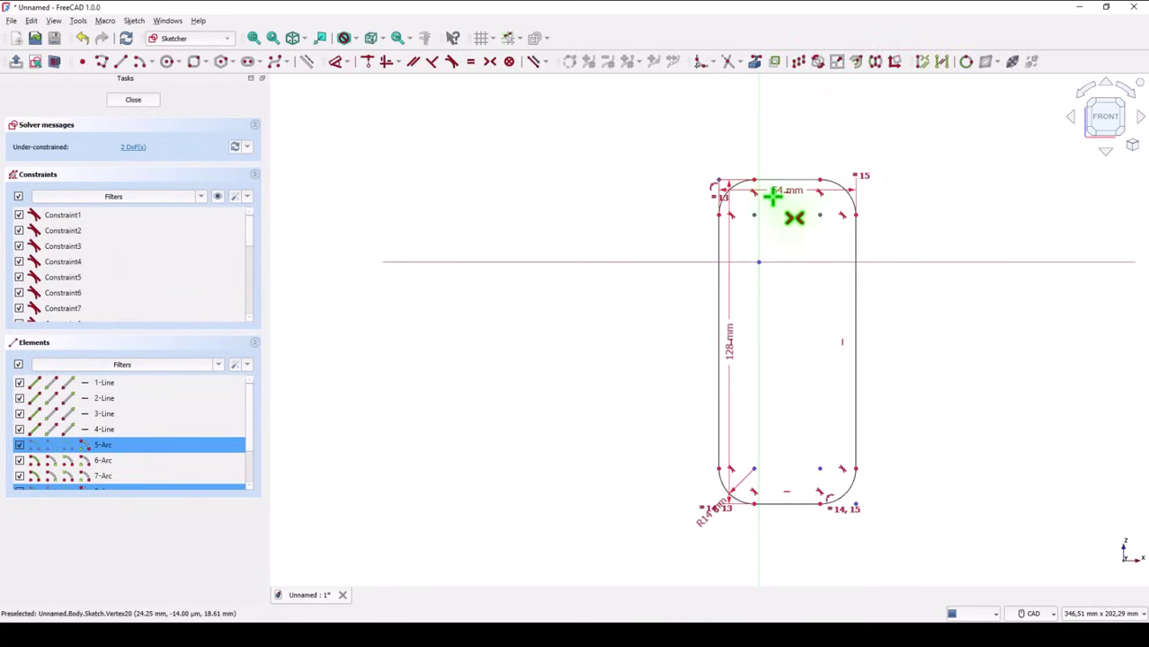
{"action": "left_click", "coordinate": [758, 144]}
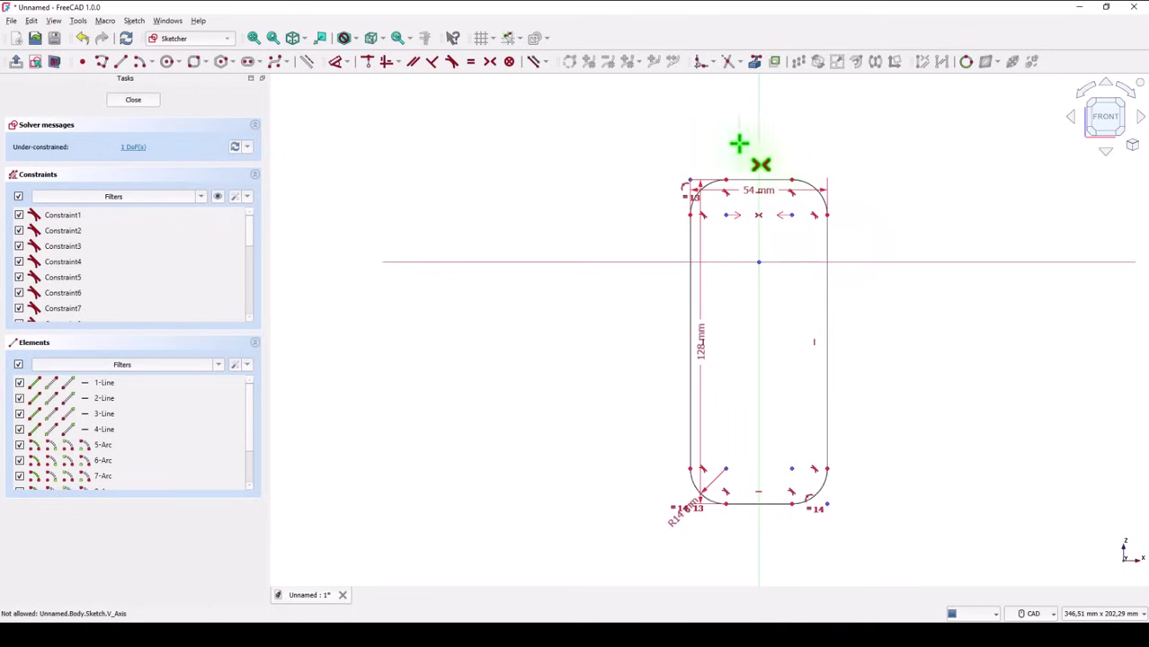
{"action": "left_click", "coordinate": [727, 214]}
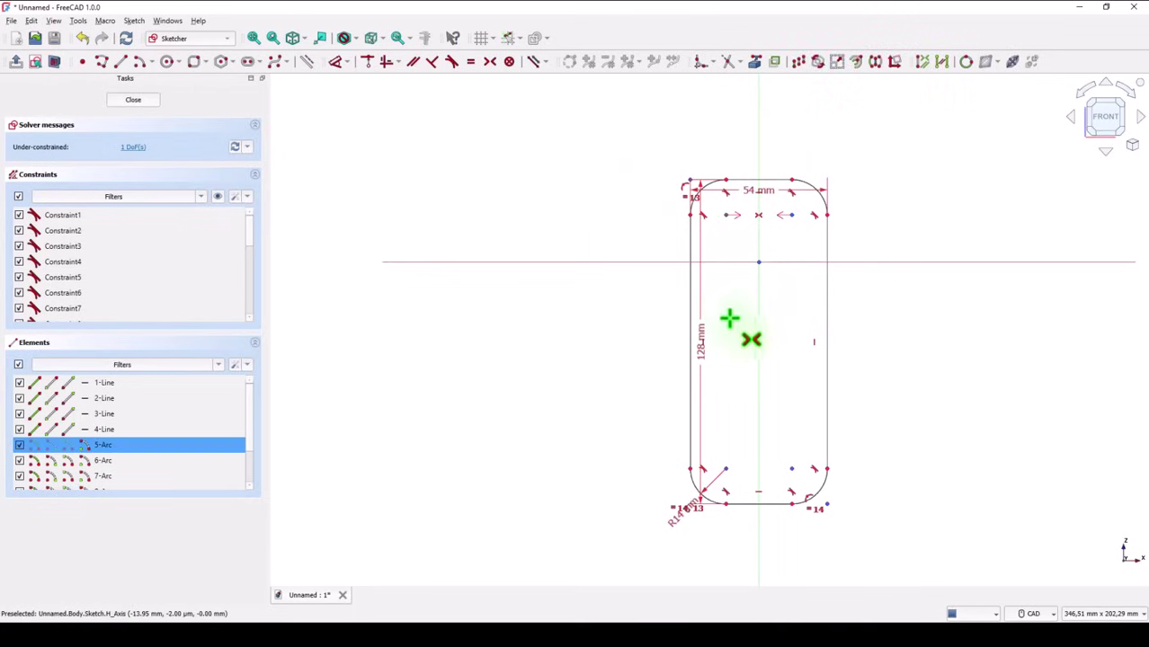
{"action": "left_click", "coordinate": [727, 470]}
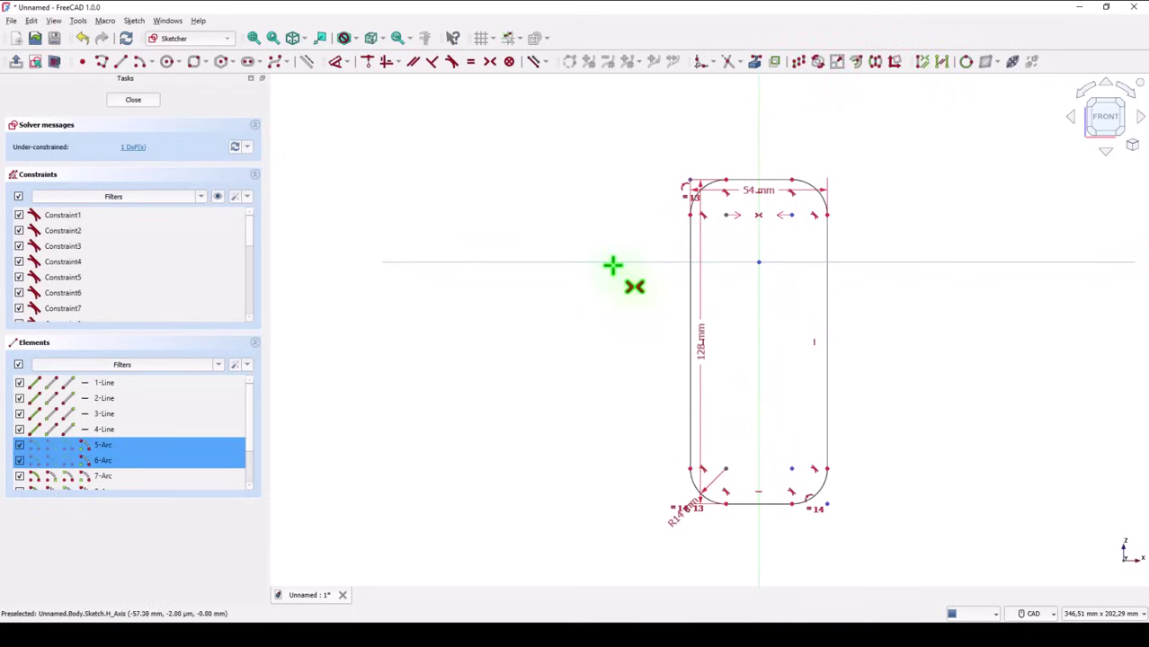
{"action": "left_click", "coordinate": [617, 261]}
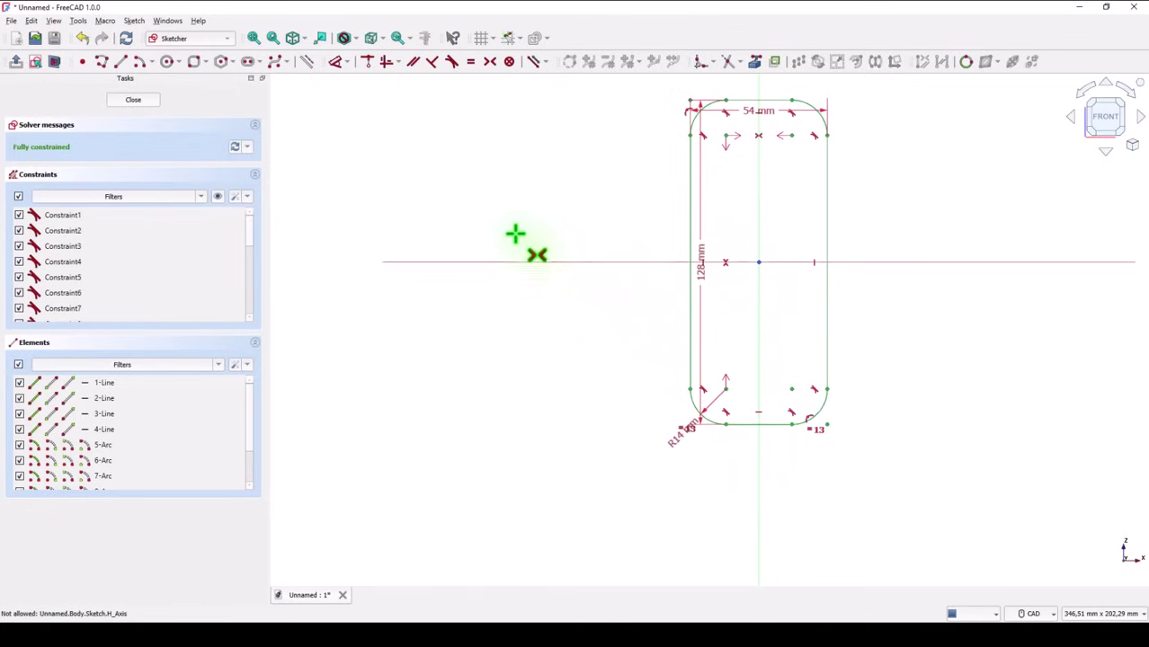
Step: Draw a second rounded rectangle 38 mm wide with 6 mm corner radii inside the upper end of the outer profile
{"action": "mouse_move", "coordinate": [594, 216]}
{"action": "middle_mouse_down"}
{"action": "mouse_move", "coordinate": [562, 220]}
{"action": "mouse_move", "coordinate": [496, 291]}
{"action": "middle_mouse_up"}
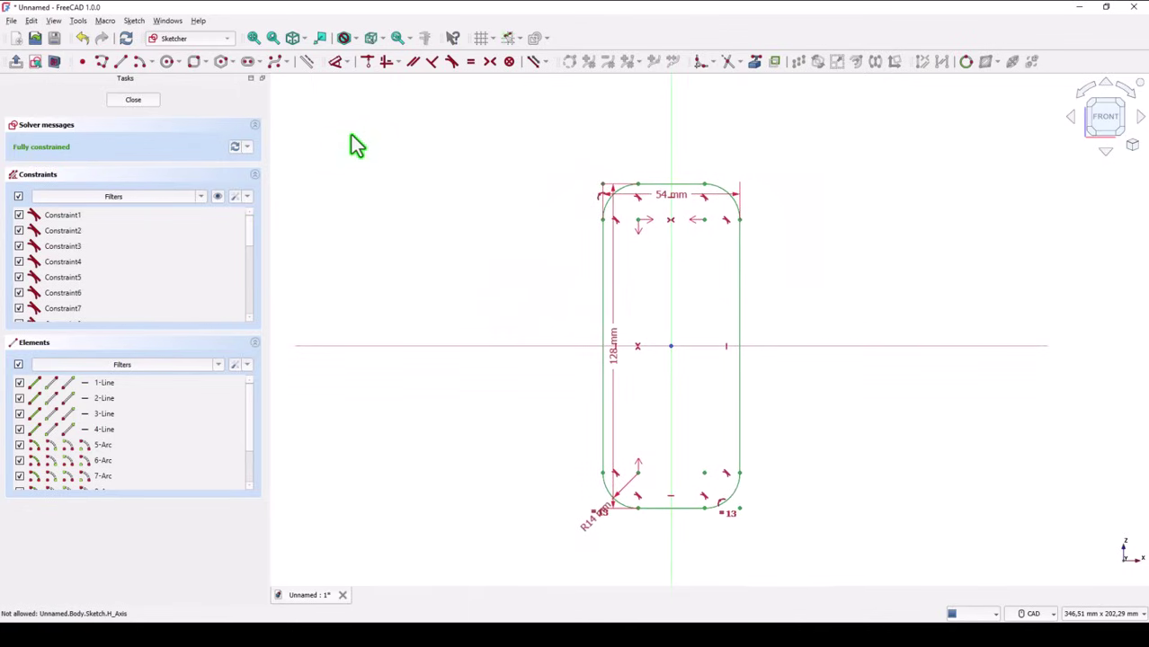
{"action": "left_click", "coordinate": [196, 66]}
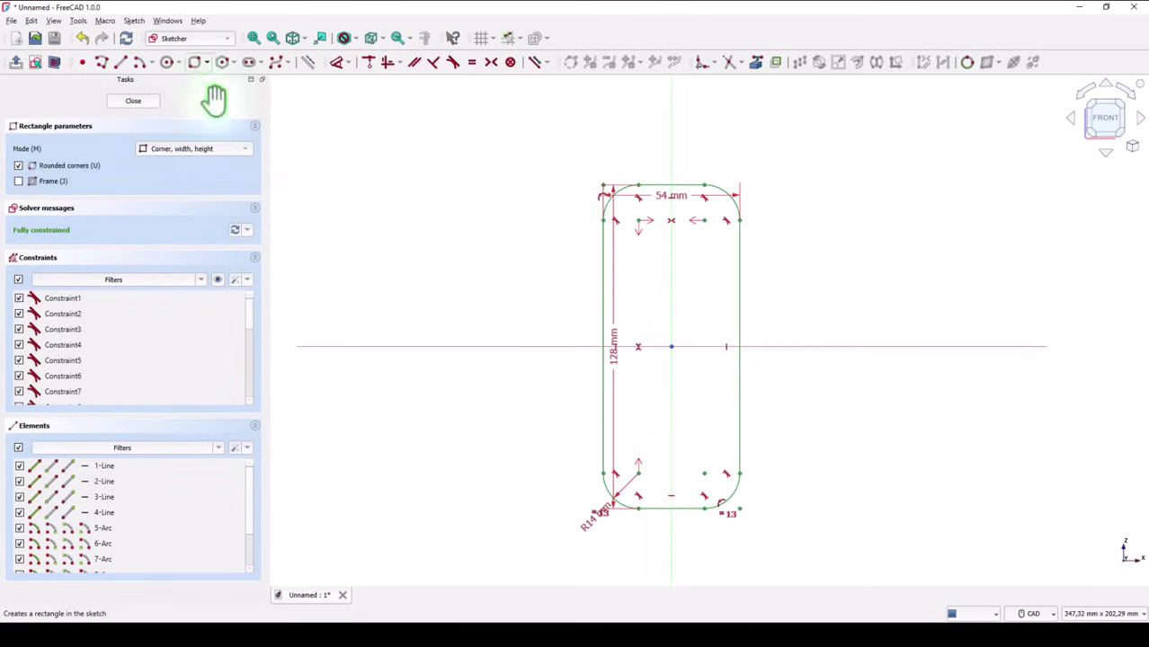
{"action": "left_click", "coordinate": [627, 216]}
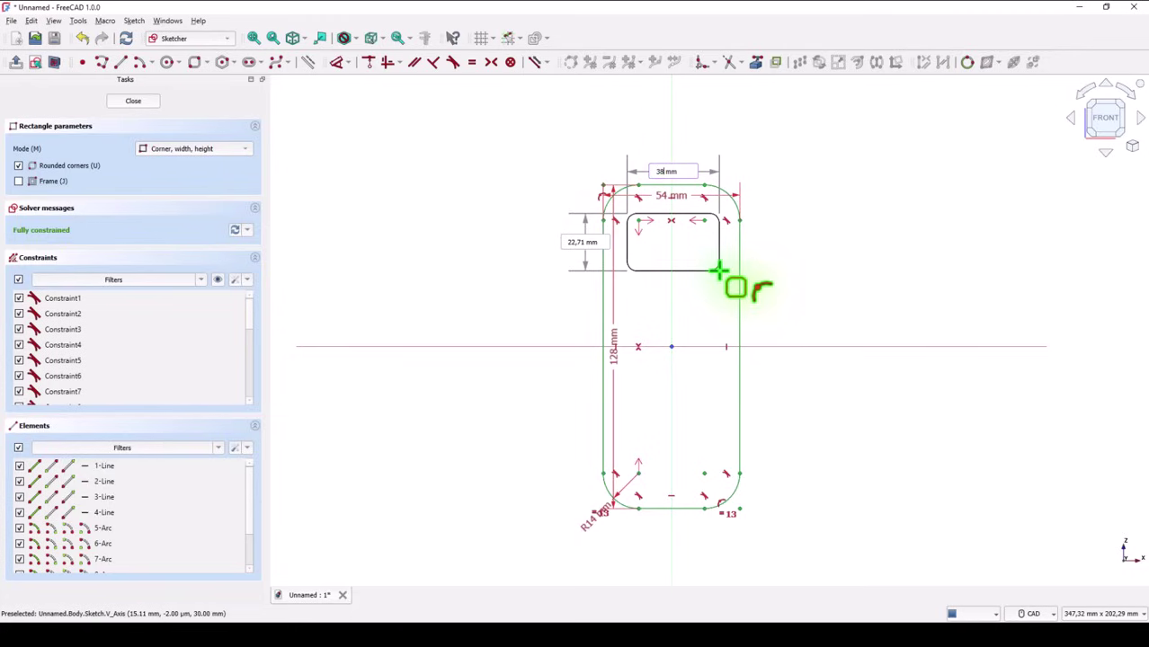
{"action": "key", "text": "Return"}
{"action": "key", "text": "Return"}
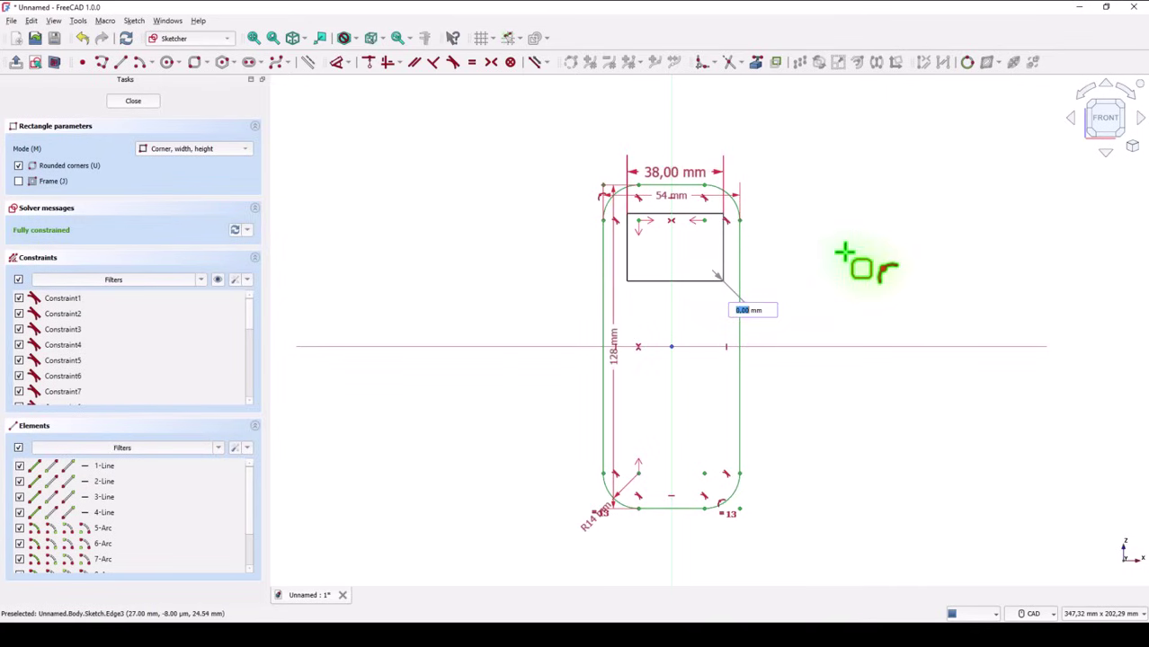
{"action": "key", "text": "Return"}
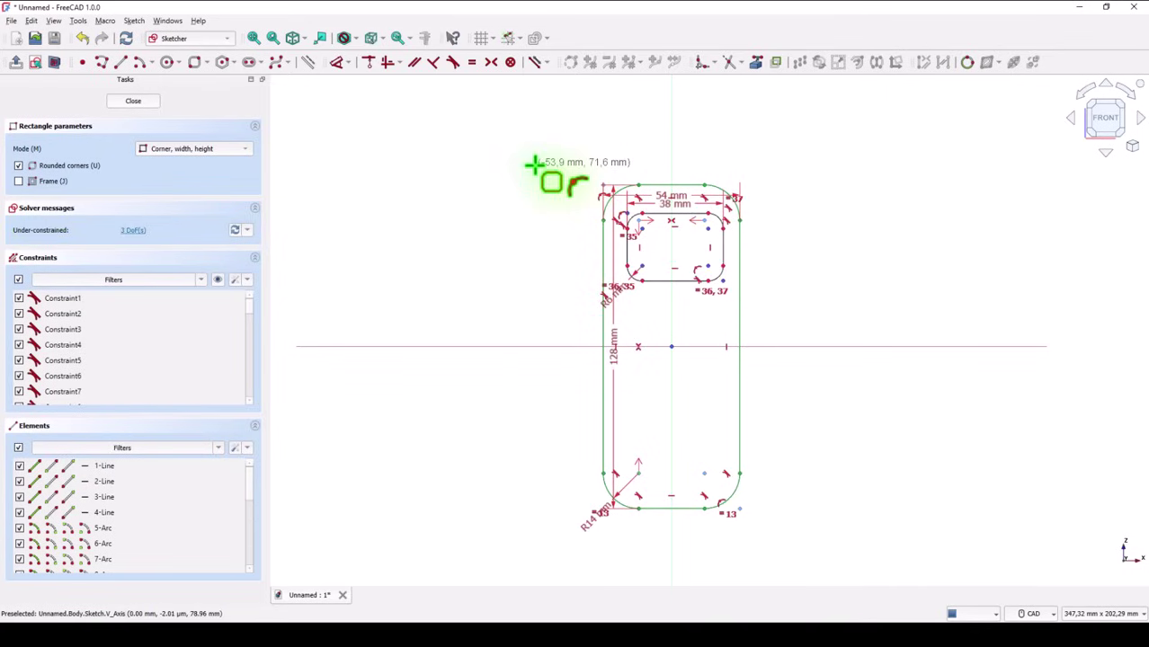
{"action": "key", "text": "Escape"}
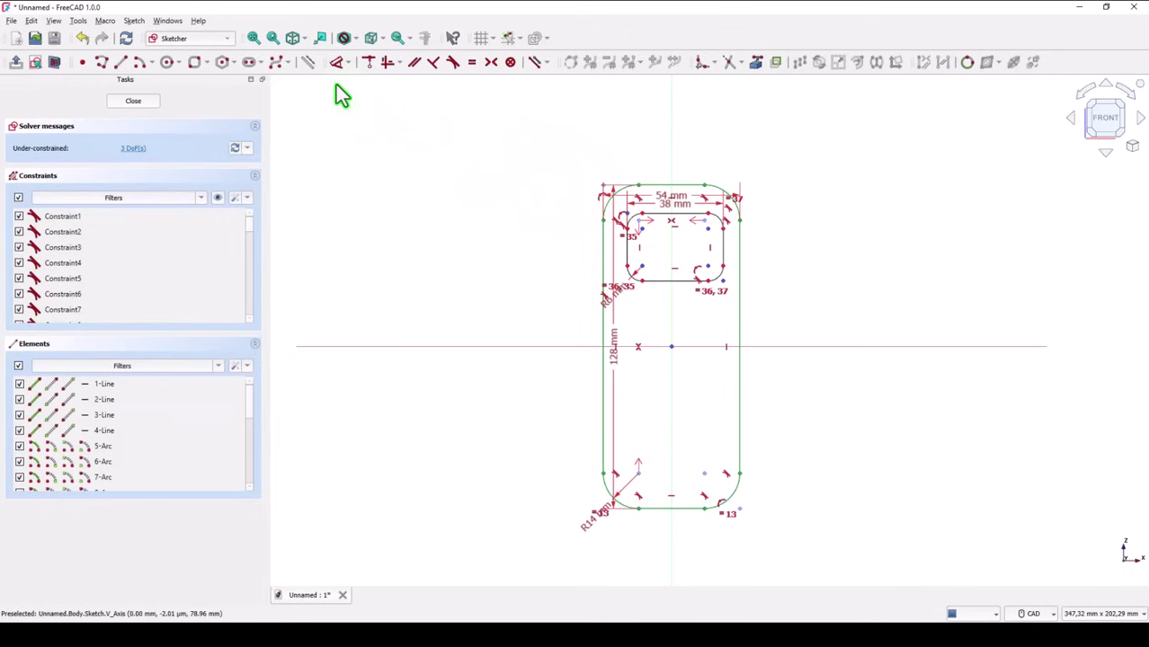
Step: Dimension the vertical distance from the inner rectangle's bottom edge to the origin as 70/2 mm
{"action": "left_click", "coordinate": [337, 63]}
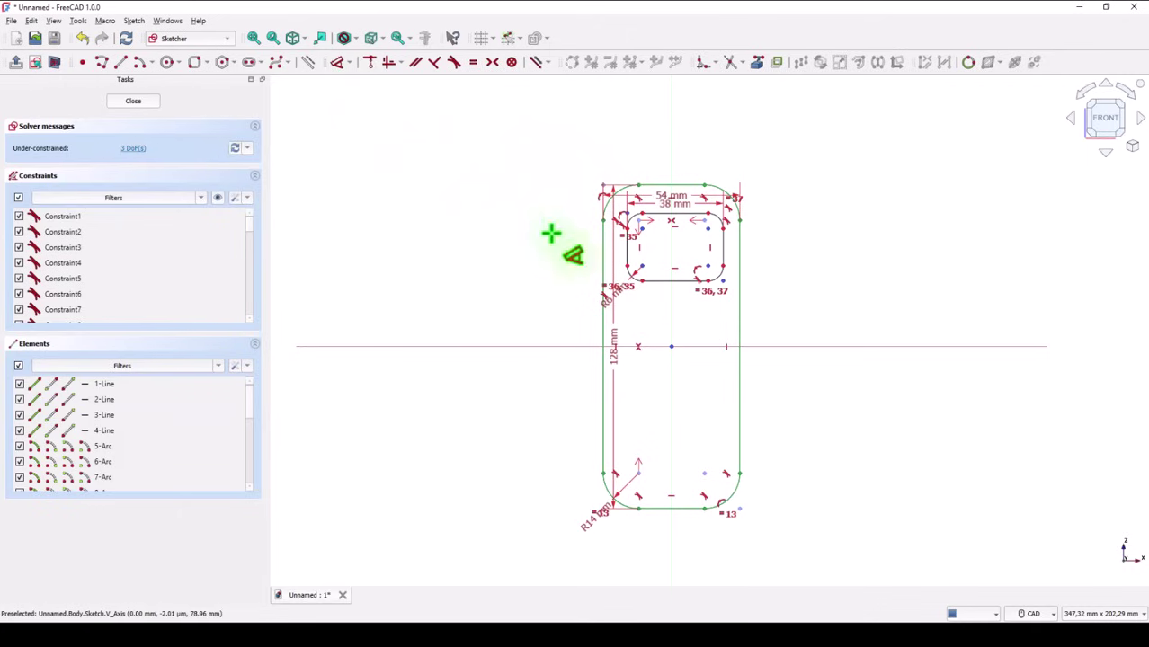
{"action": "left_click", "coordinate": [662, 279]}
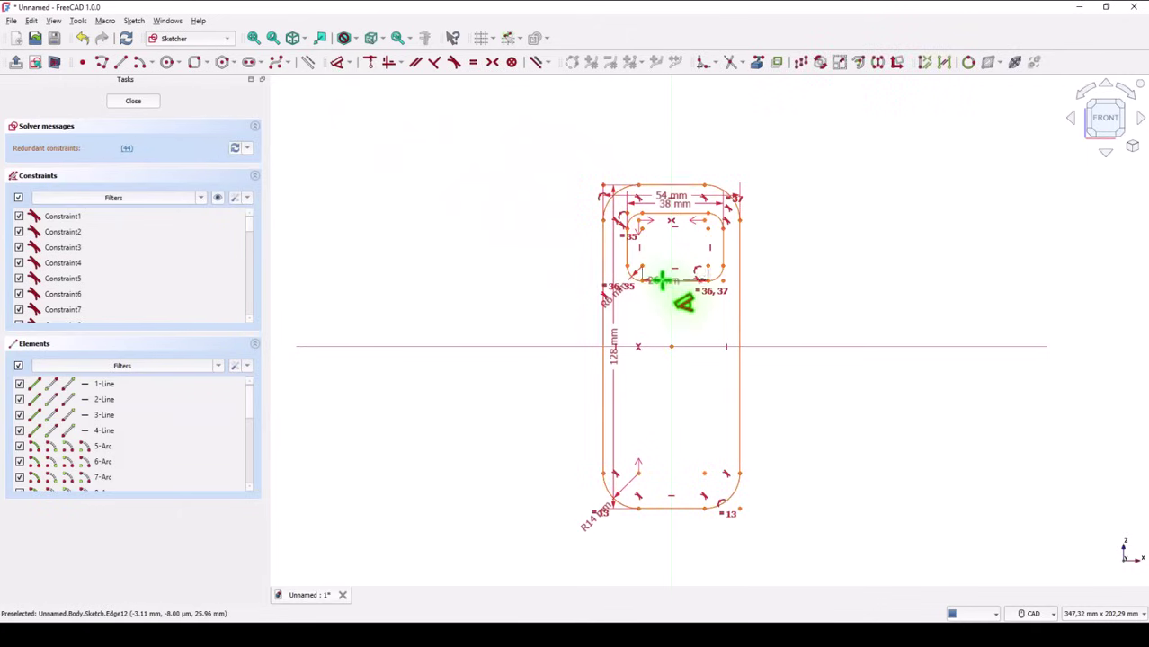
{"action": "left_click", "coordinate": [671, 345]}
{"action": "left_click", "coordinate": [531, 313]}
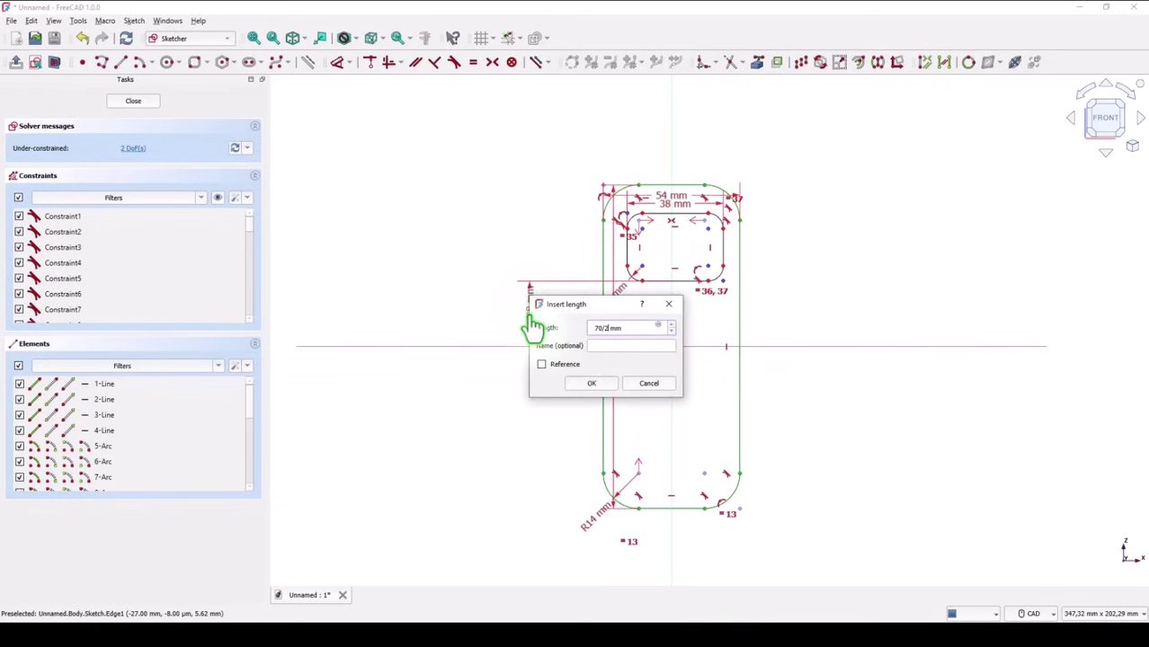
{"action": "key", "text": "Return"}
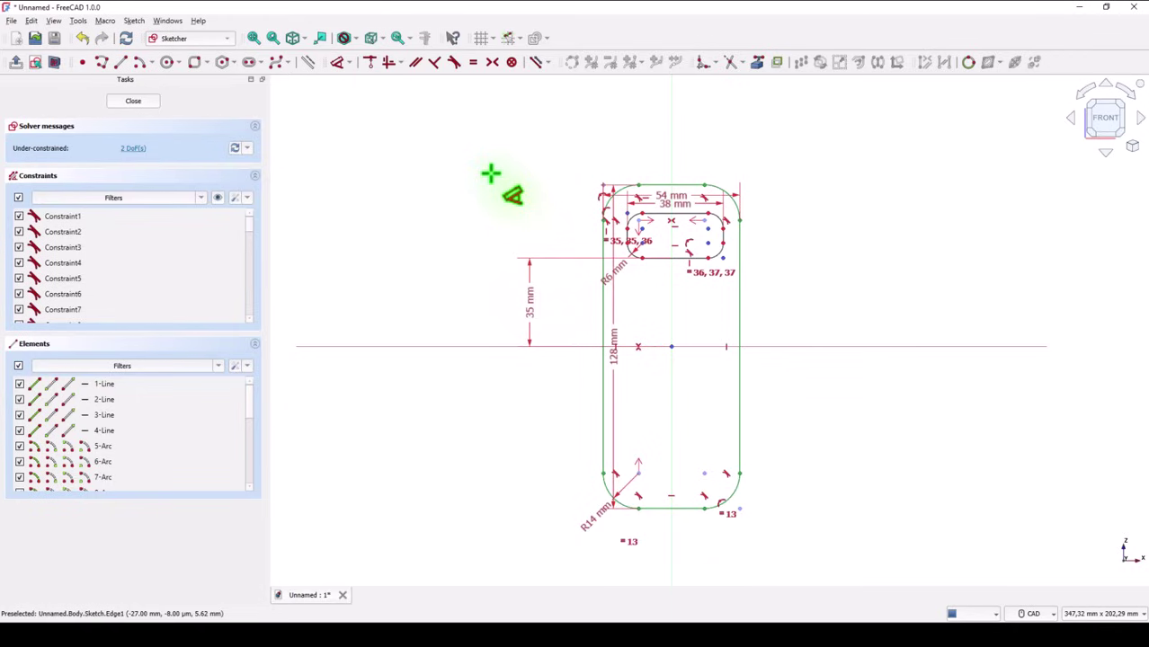
Step: Make the inner rectangle's upper arc centres symmetric about the vertical axis and its upper-left arc centre coincident with the outer profile's
{"action": "left_click", "coordinate": [492, 62]}
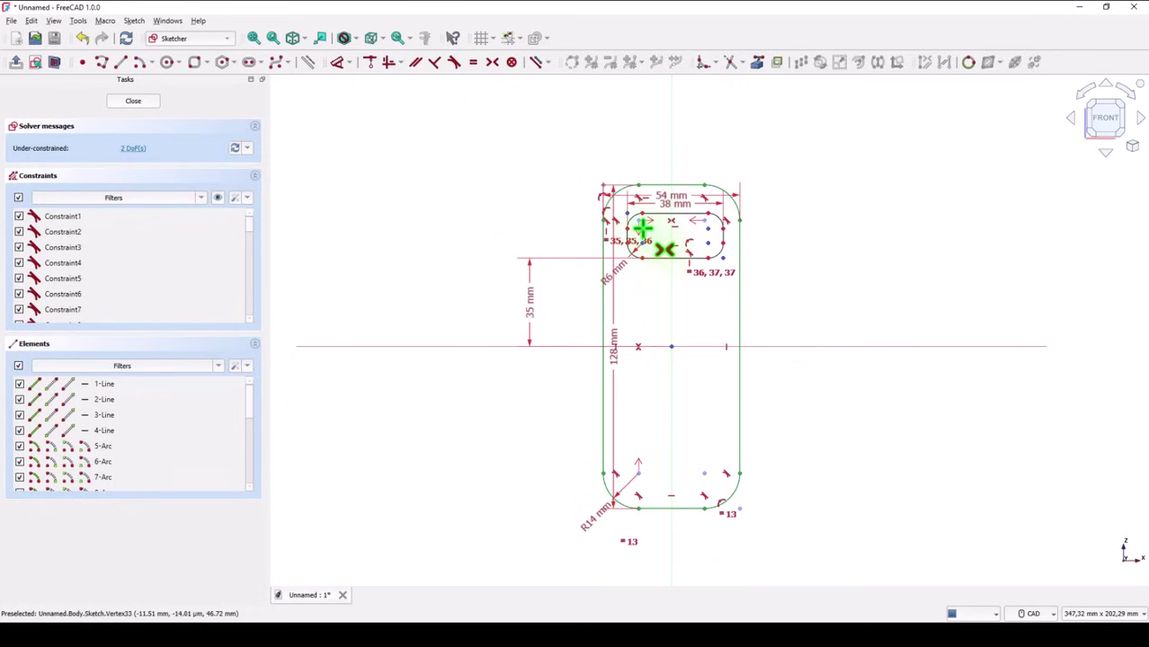
{"action": "scroll", "coordinate": [664, 250], "scroll_direction": "up", "scroll_amount": 4}
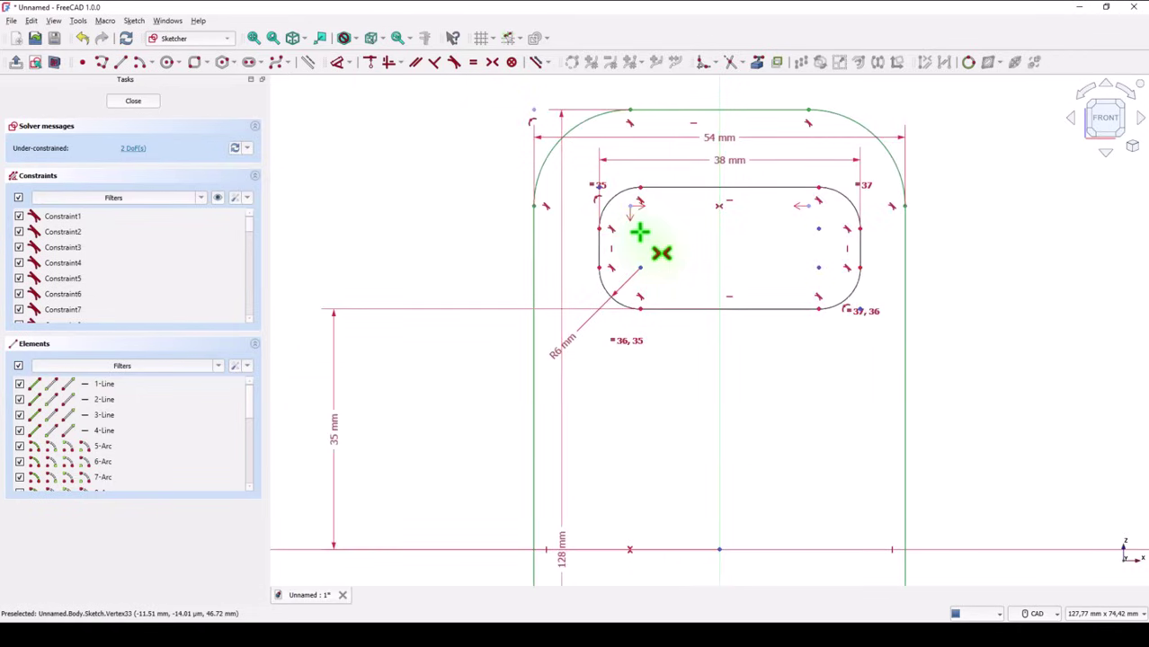
{"action": "right_click", "coordinate": [687, 252]}
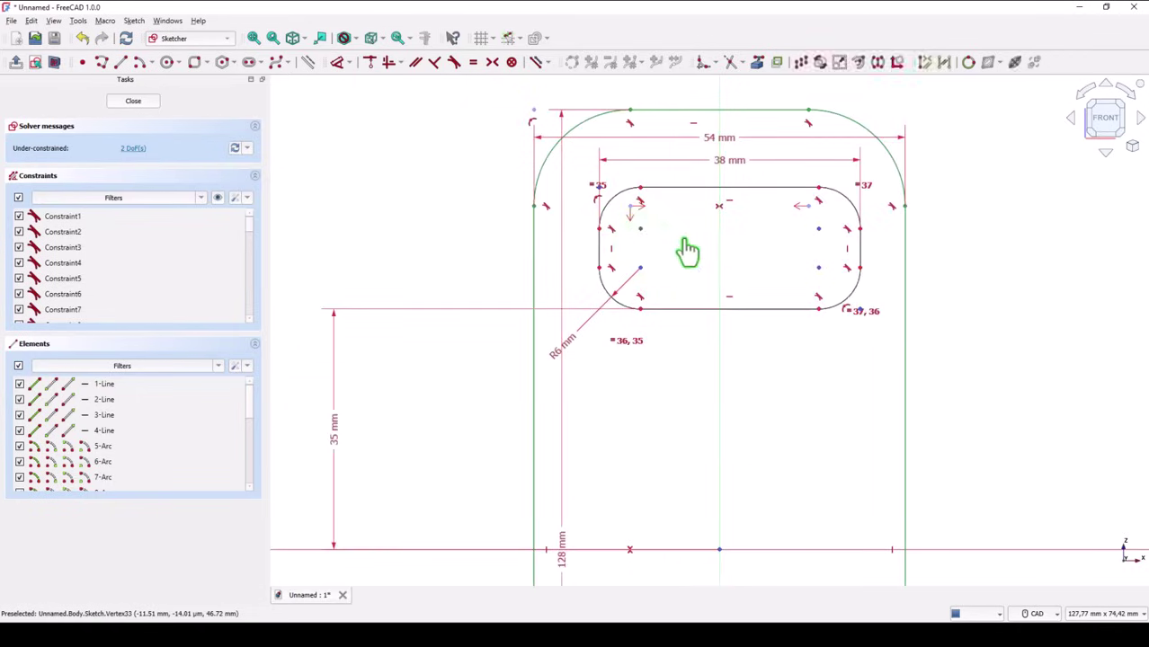
{"action": "left_click", "coordinate": [725, 271]}
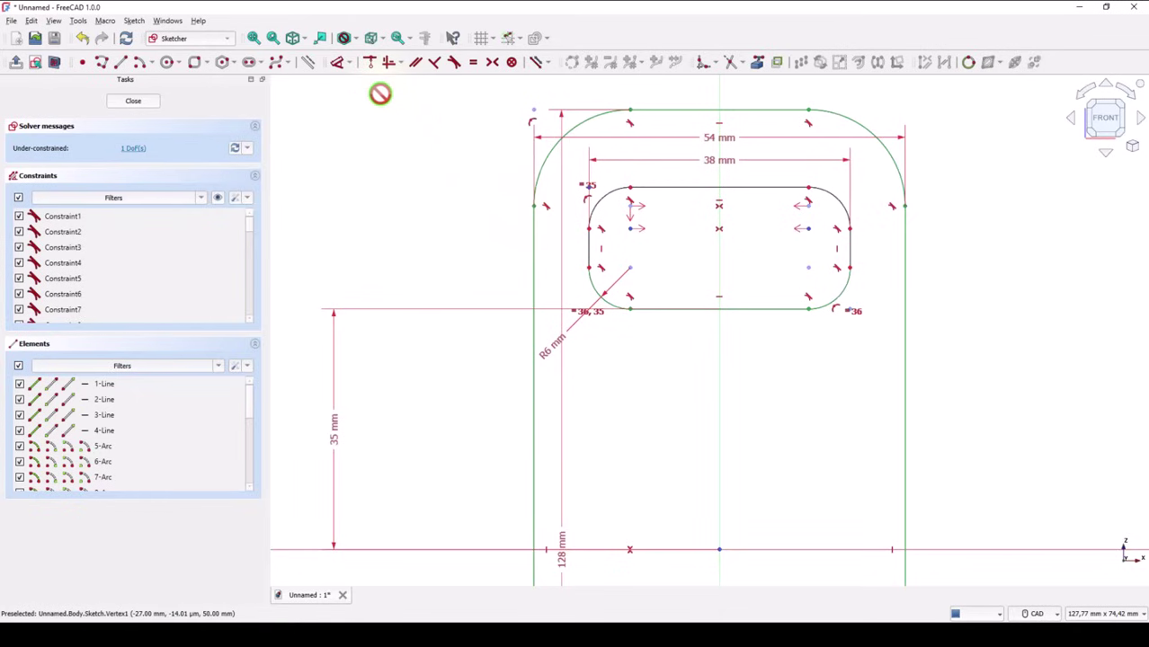
{"action": "left_click", "coordinate": [372, 63]}
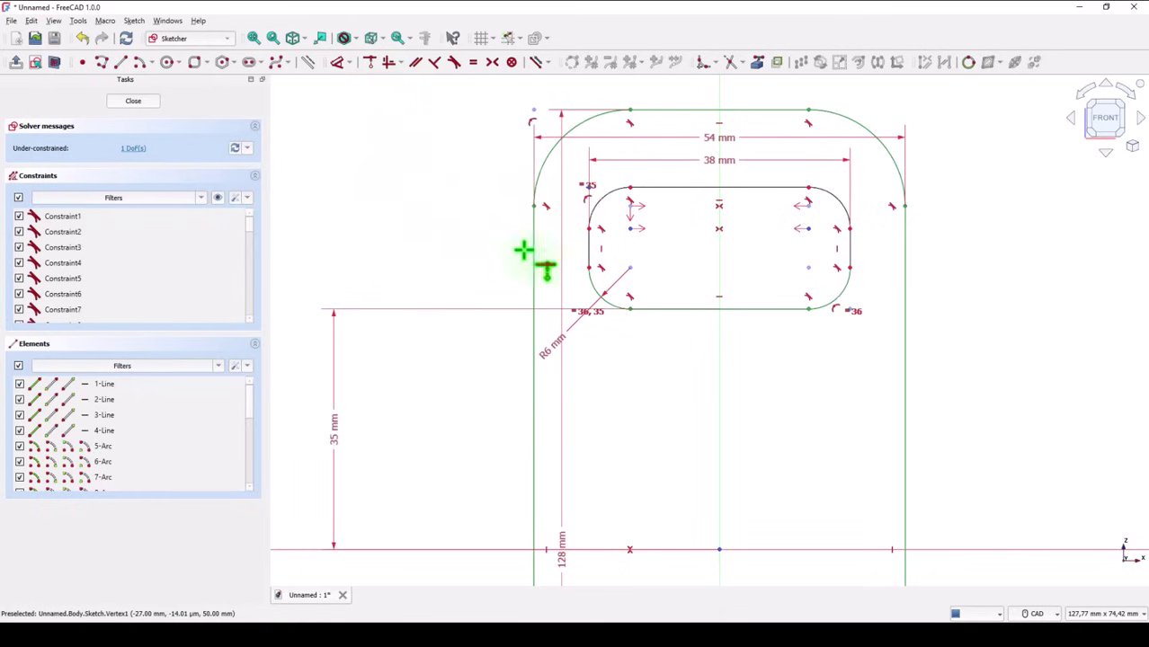
{"action": "left_click", "coordinate": [632, 206]}
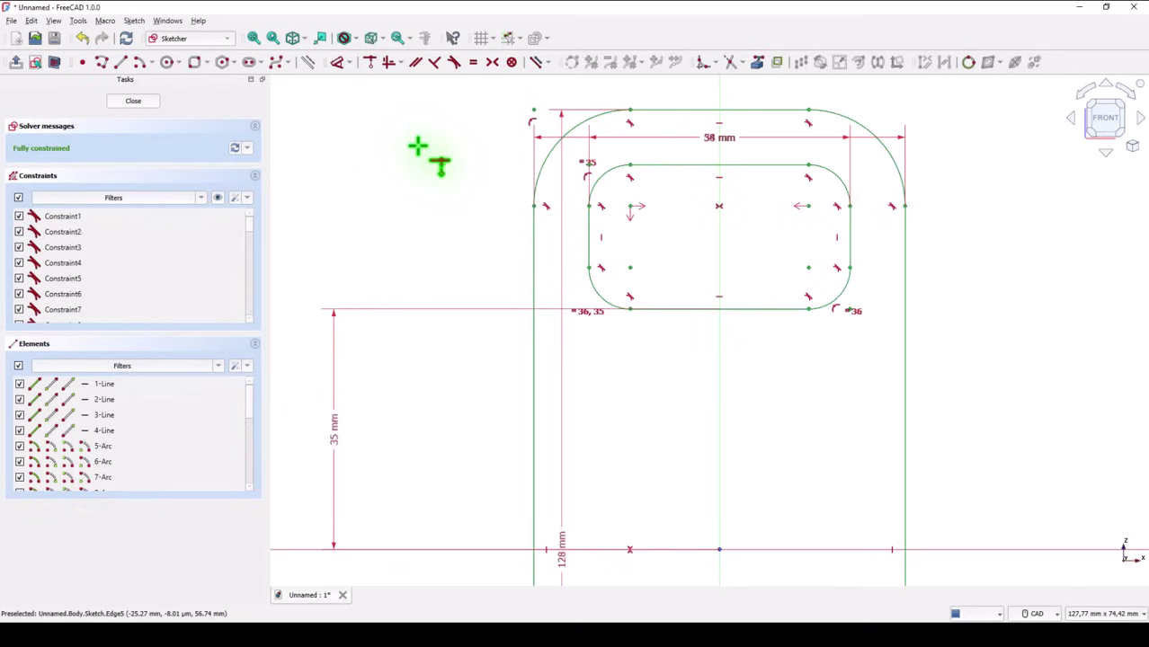
Step: Mirror the upper inner rounded rectangle about the horizontal axis, keeping the original geometry, and close the sketch
{"action": "left_click", "coordinate": [254, 40]}
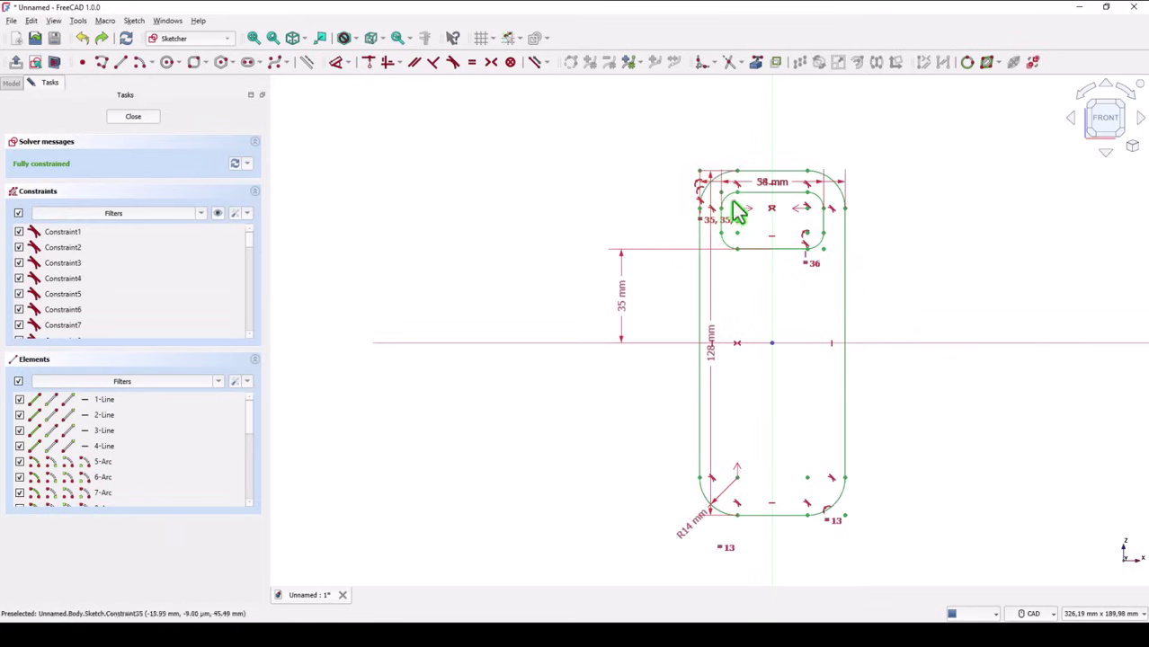
{"action": "scroll", "coordinate": [718, 197], "scroll_direction": "up", "scroll_amount": 2}
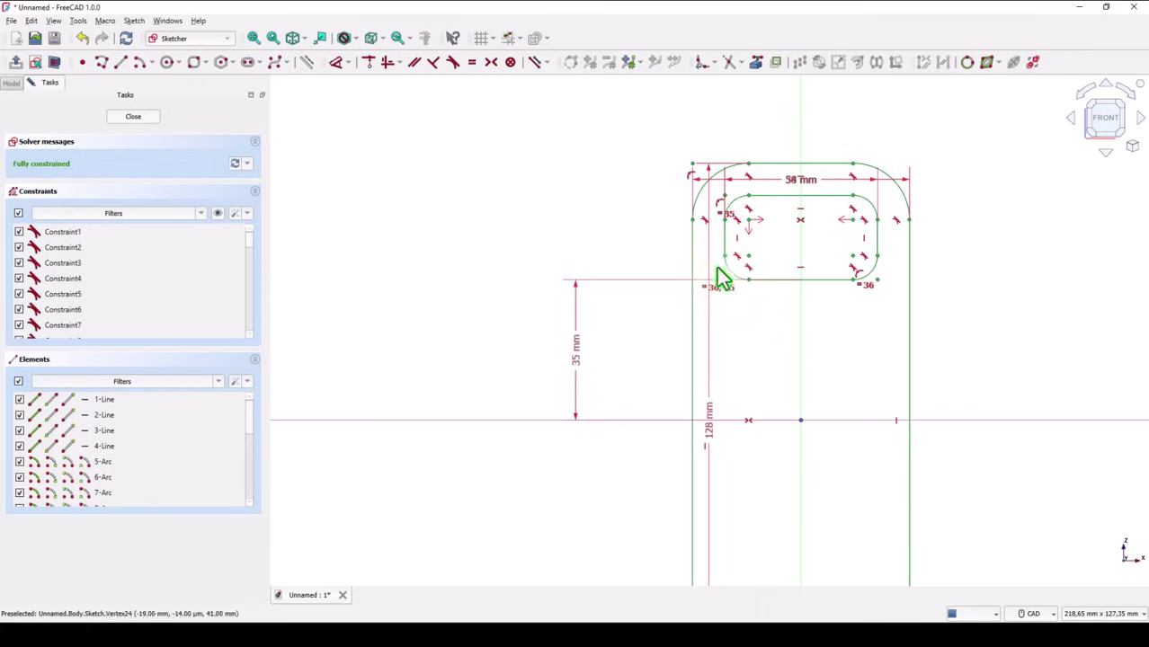
{"action": "left_click_drag", "start_coordinate": [717, 308], "coordinate": [886, 189]}
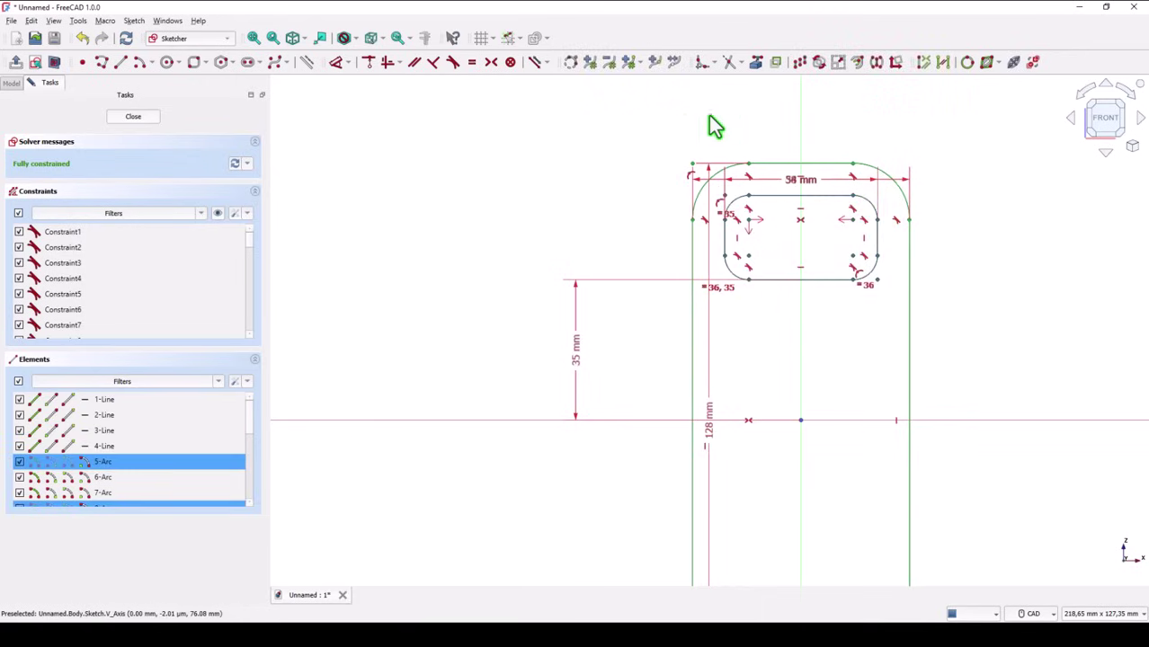
{"action": "left_click", "coordinate": [875, 63]}
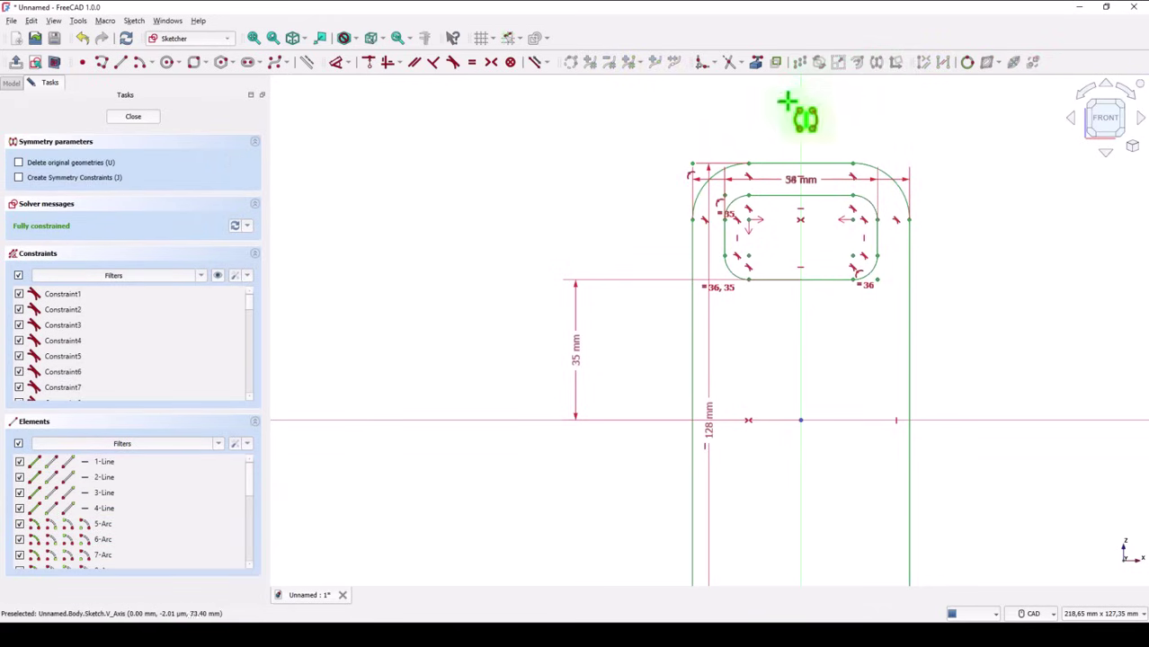
{"action": "left_click", "coordinate": [386, 423]}
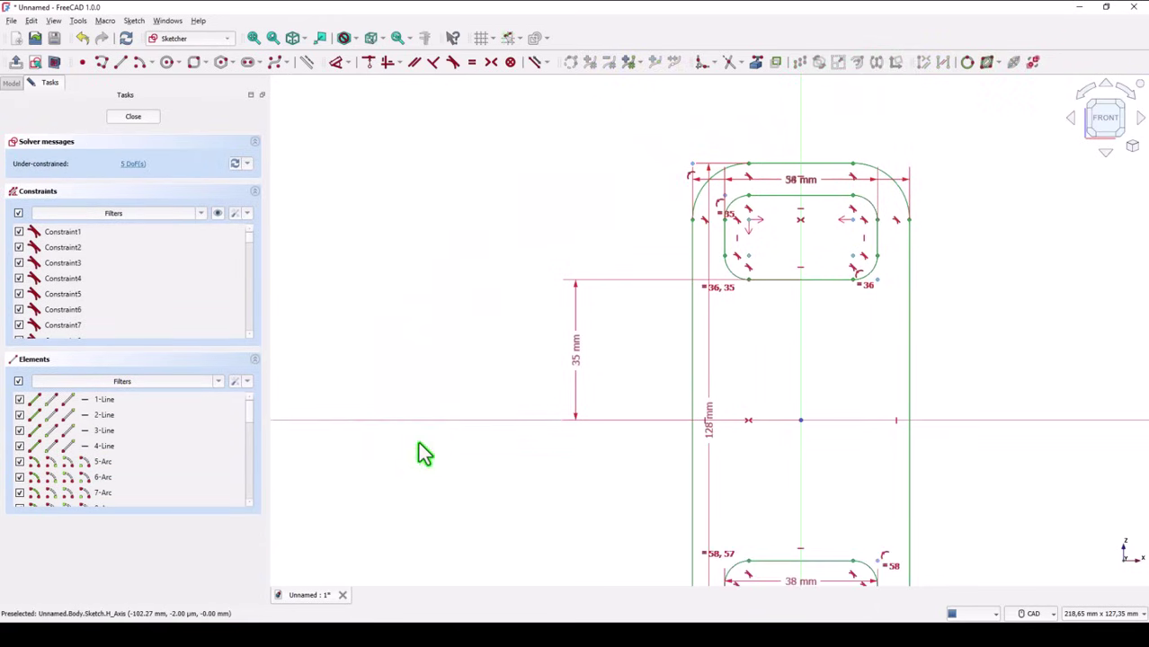
{"action": "middle_click_drag", "start_coordinate": [512, 493], "coordinate": [481, 262]}
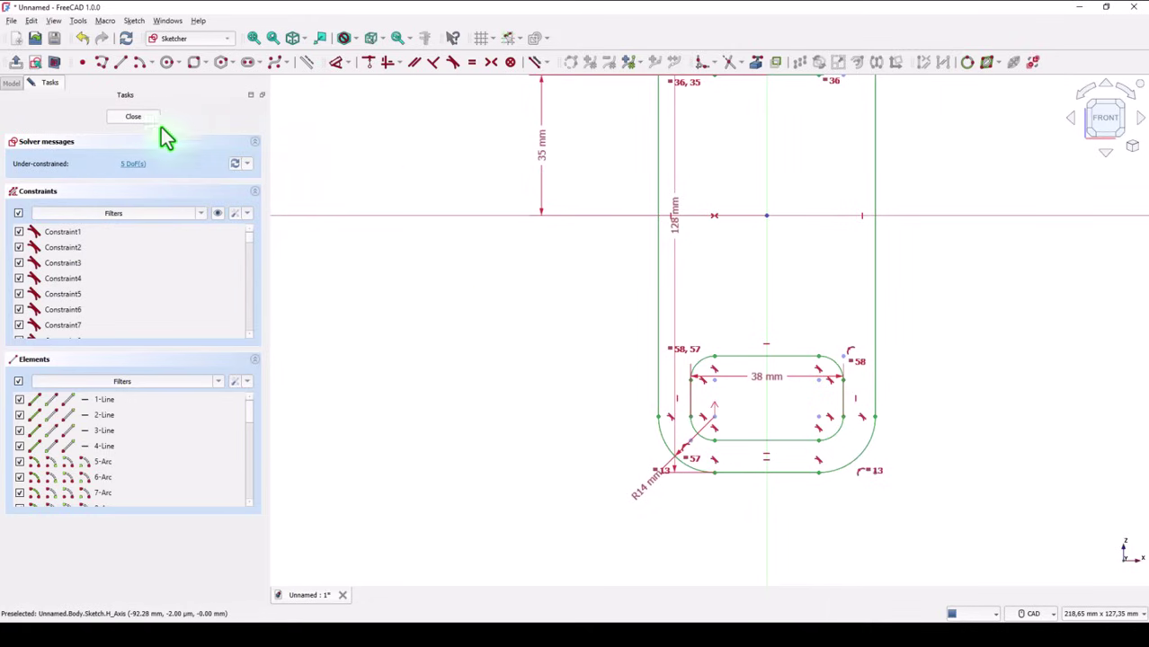
{"action": "mouse_move", "coordinate": [393, 176]}
{"action": "middle_mouse_down"}
{"action": "mouse_move", "coordinate": [409, 223]}
{"action": "mouse_move", "coordinate": [393, 279]}
{"action": "middle_mouse_up"}
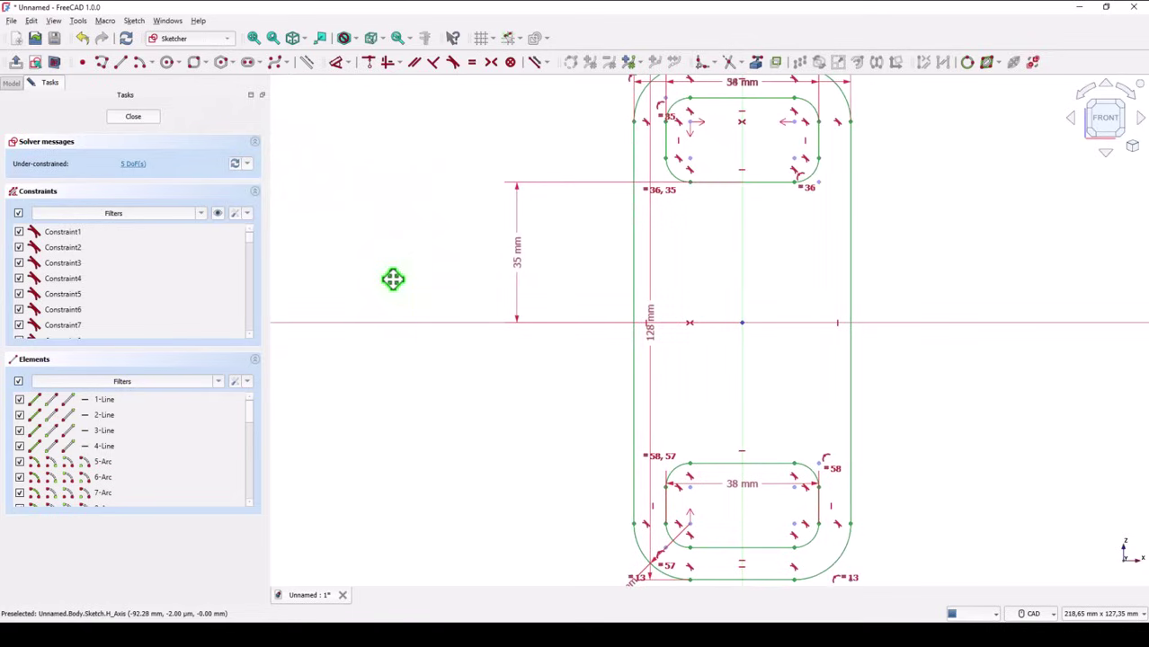
{"action": "left_click", "coordinate": [254, 37]}
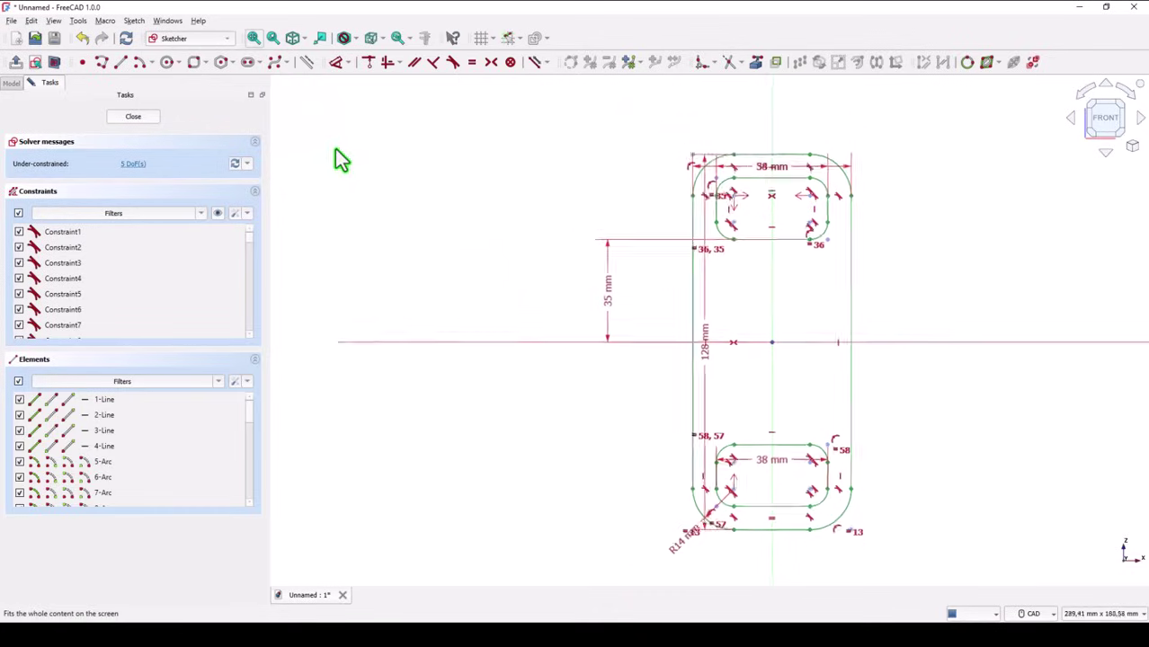
{"action": "left_click", "coordinate": [128, 119]}
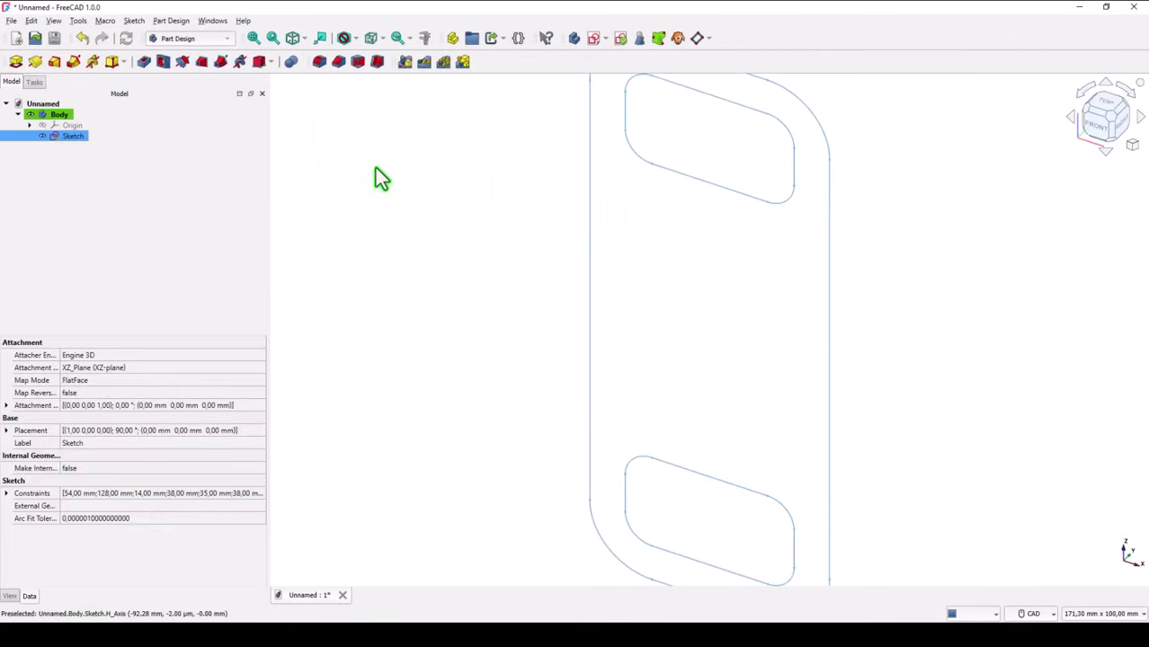
Step: Pad the profile sketch 40 mm, symmetric to its plane
{"action": "left_click", "coordinate": [292, 39]}
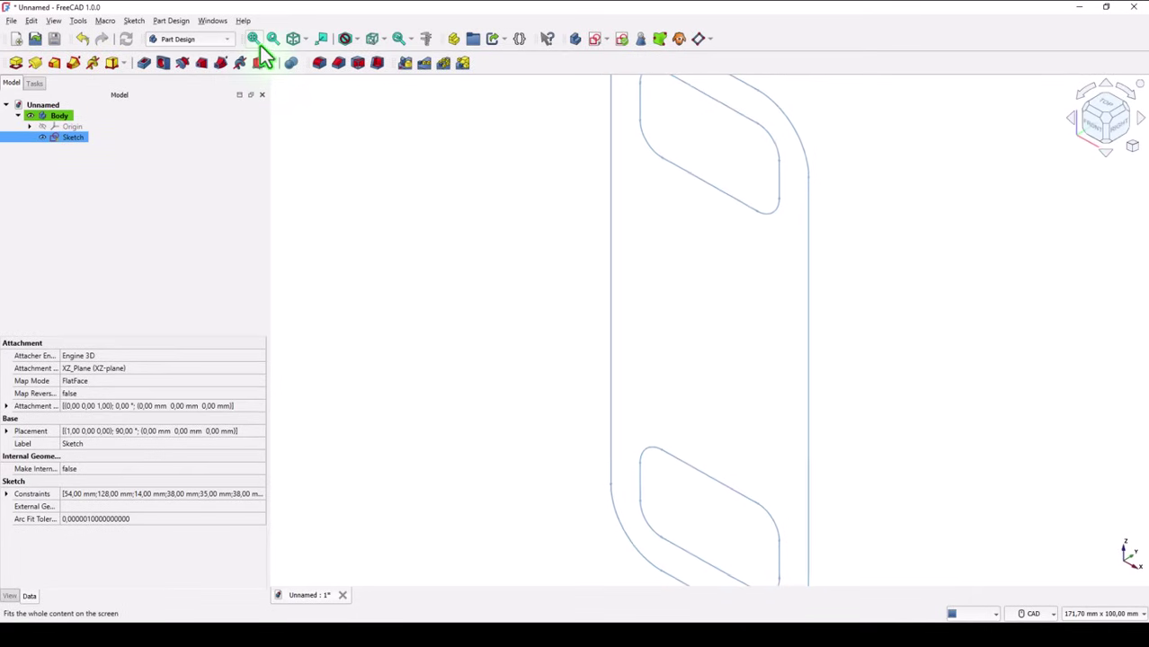
{"action": "left_click", "coordinate": [254, 40]}
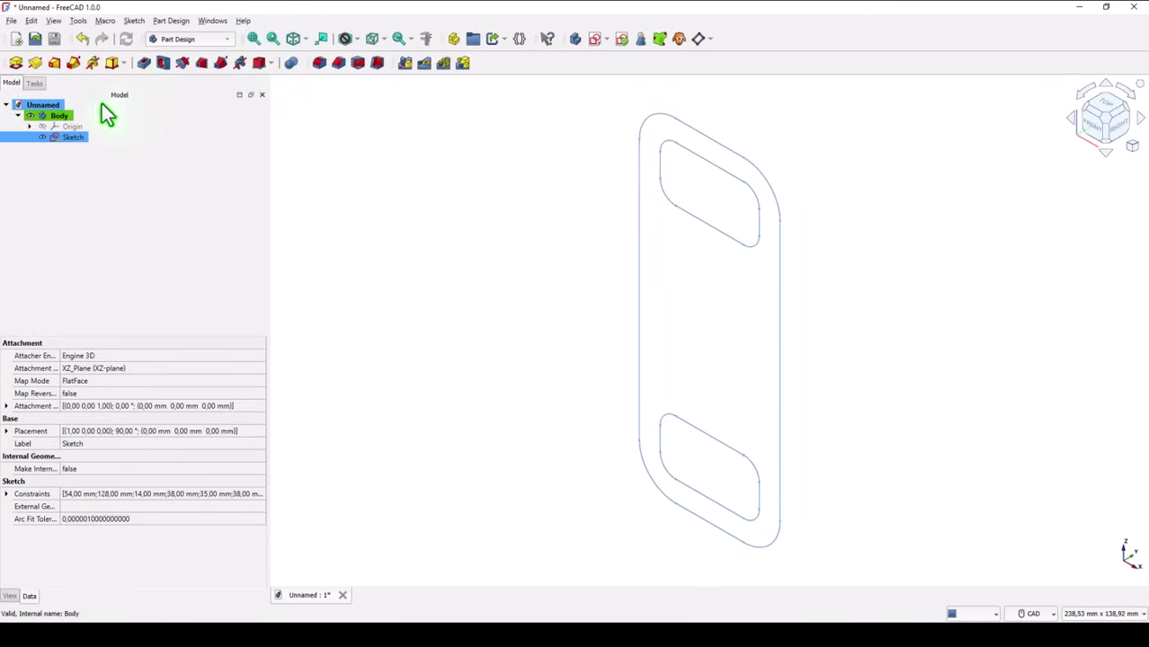
{"action": "left_click", "coordinate": [19, 65]}
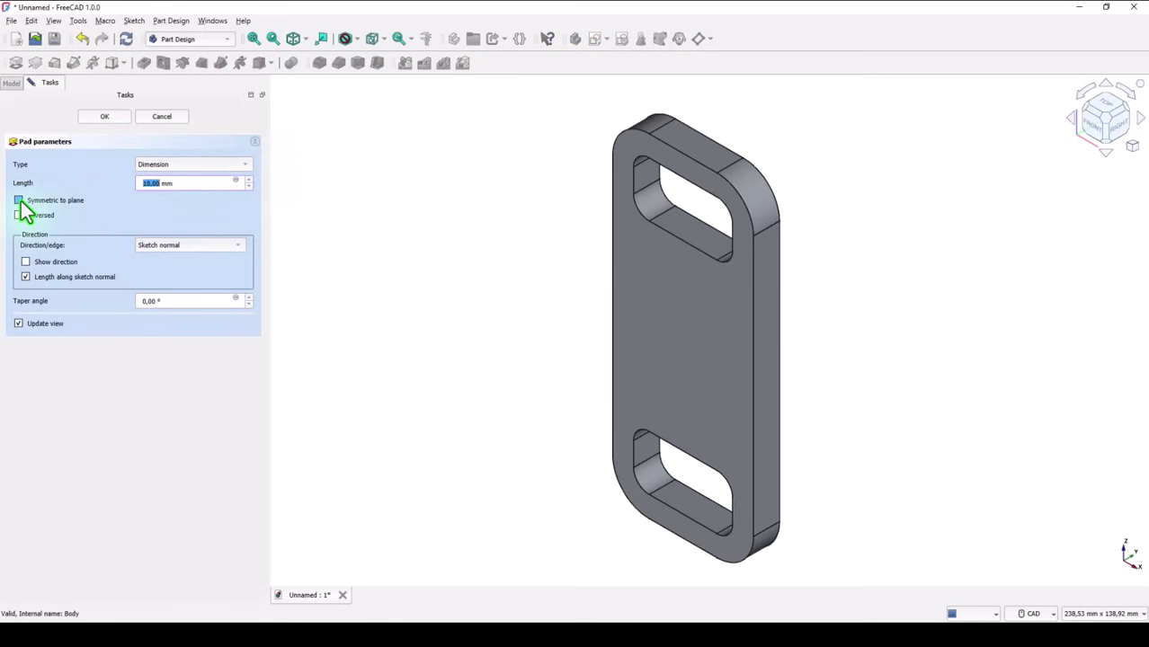
{"action": "left_click", "coordinate": [19, 200]}
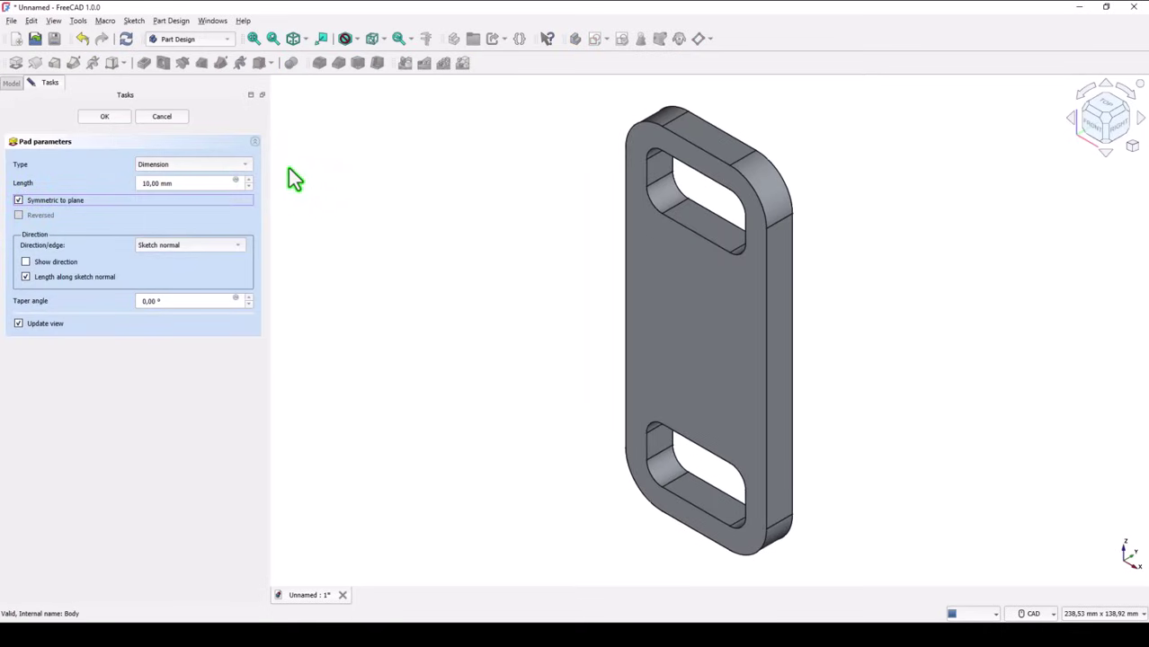
{"action": "left_click_drag", "start_coordinate": [180, 183], "coordinate": [137, 187]}
{"action": "left_click", "coordinate": [111, 118]}
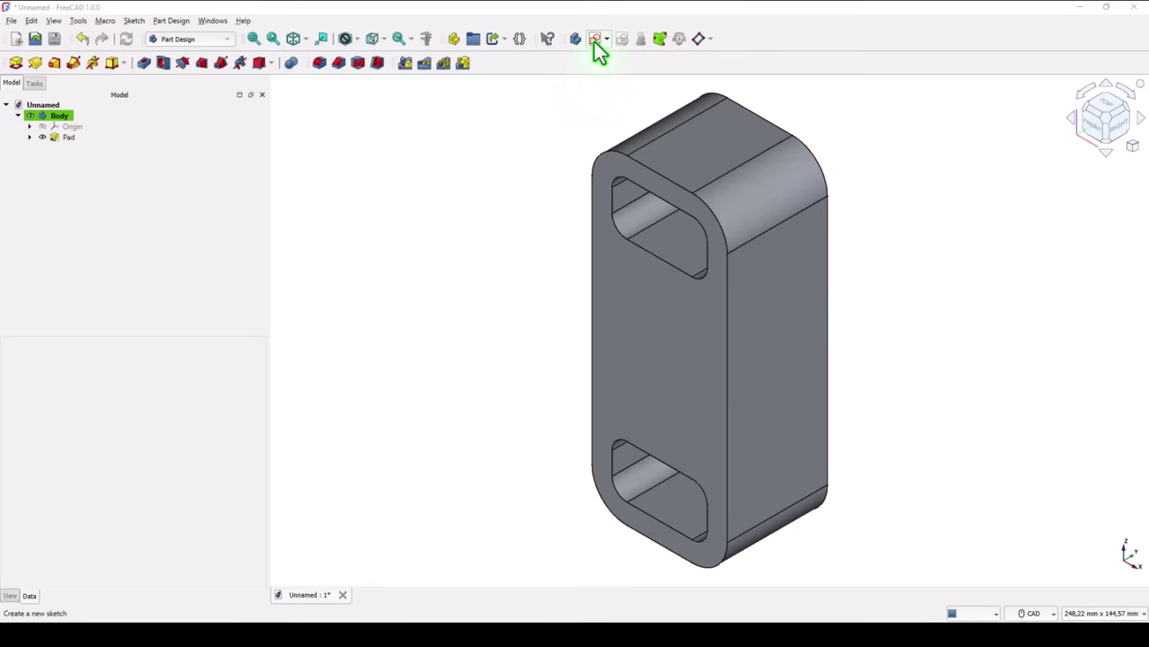
Step: Start a new sketch on the YZ-plane and show the body sectioned at the sketch plane
{"action": "left_click", "coordinate": [594, 41]}
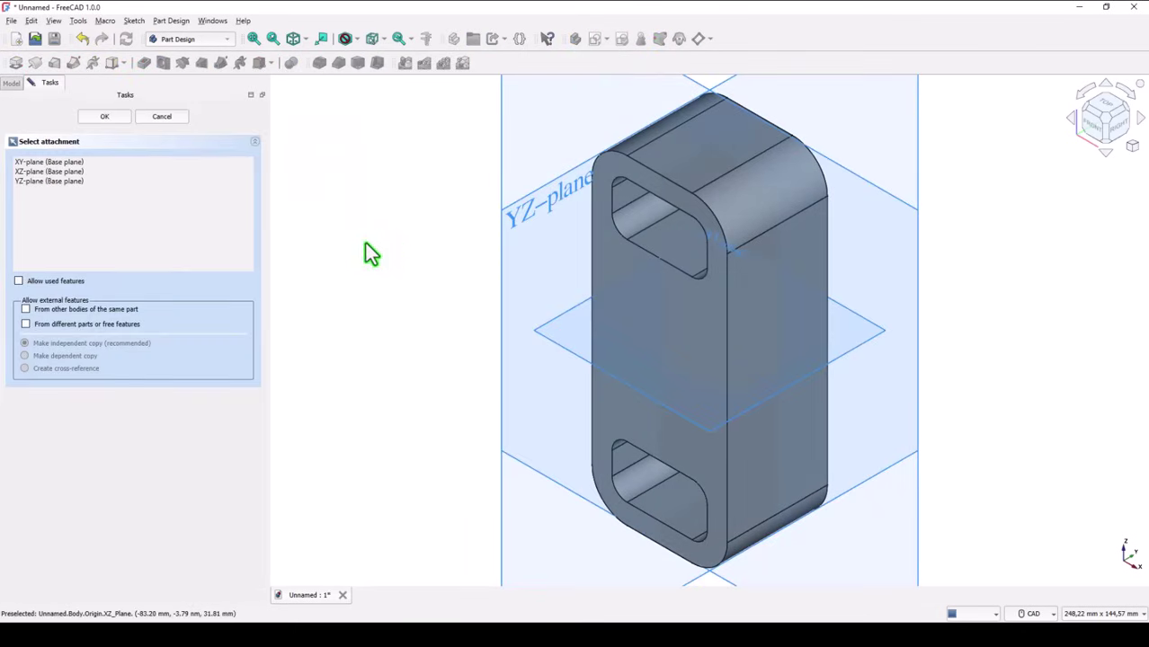
{"action": "scroll", "coordinate": [435, 195], "scroll_direction": "down", "scroll_amount": 2}
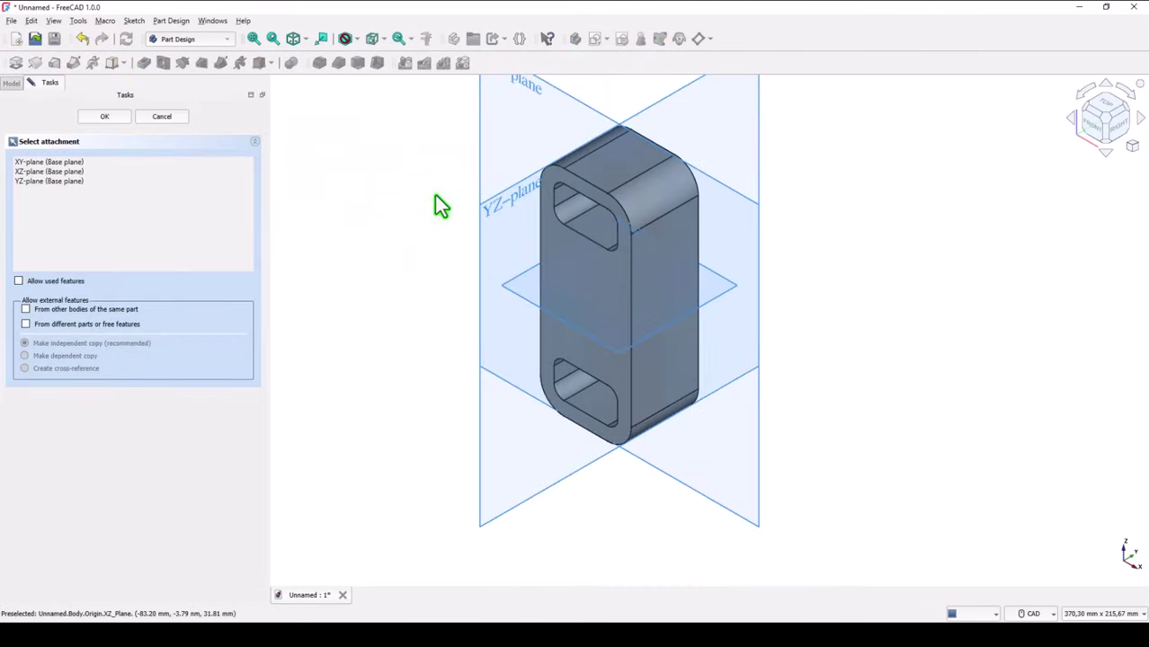
{"action": "left_click", "coordinate": [666, 103]}
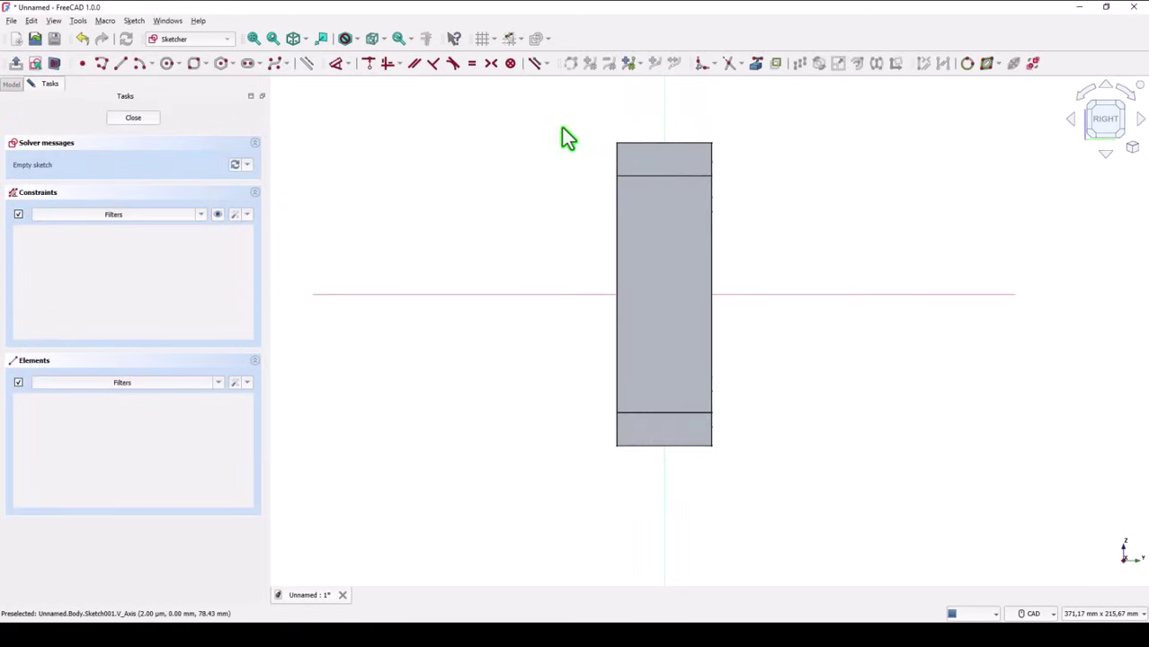
{"action": "left_click", "coordinate": [53, 65]}
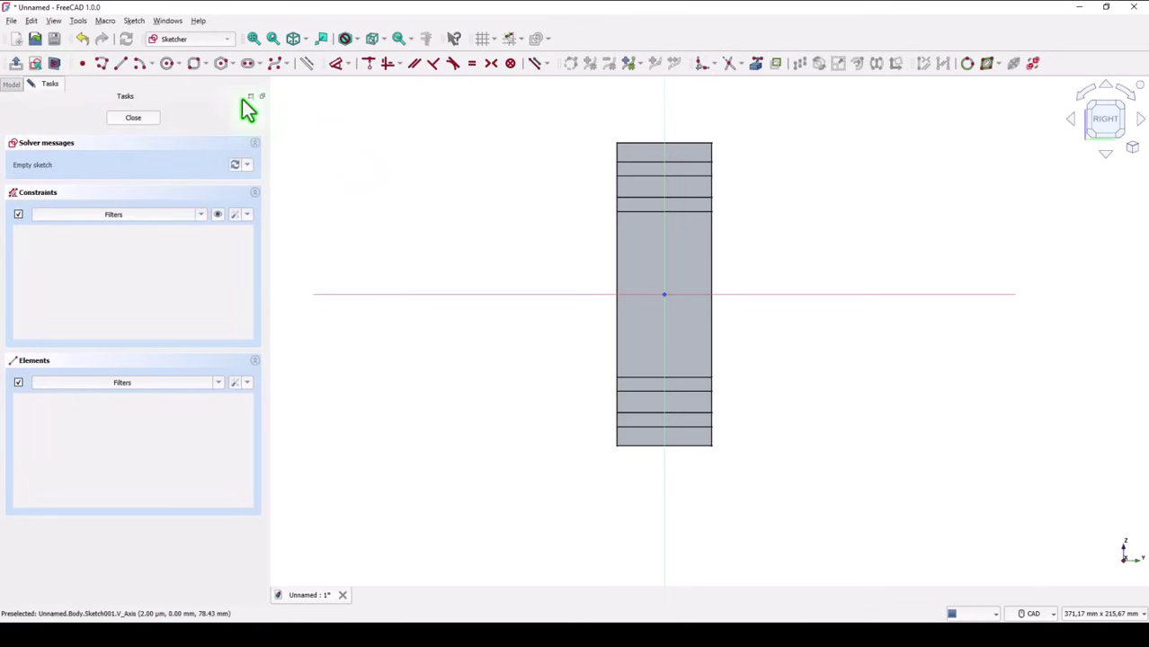
Step: Draw a circle 50 mm in diameter centred on the origin
{"action": "left_click", "coordinate": [167, 64]}
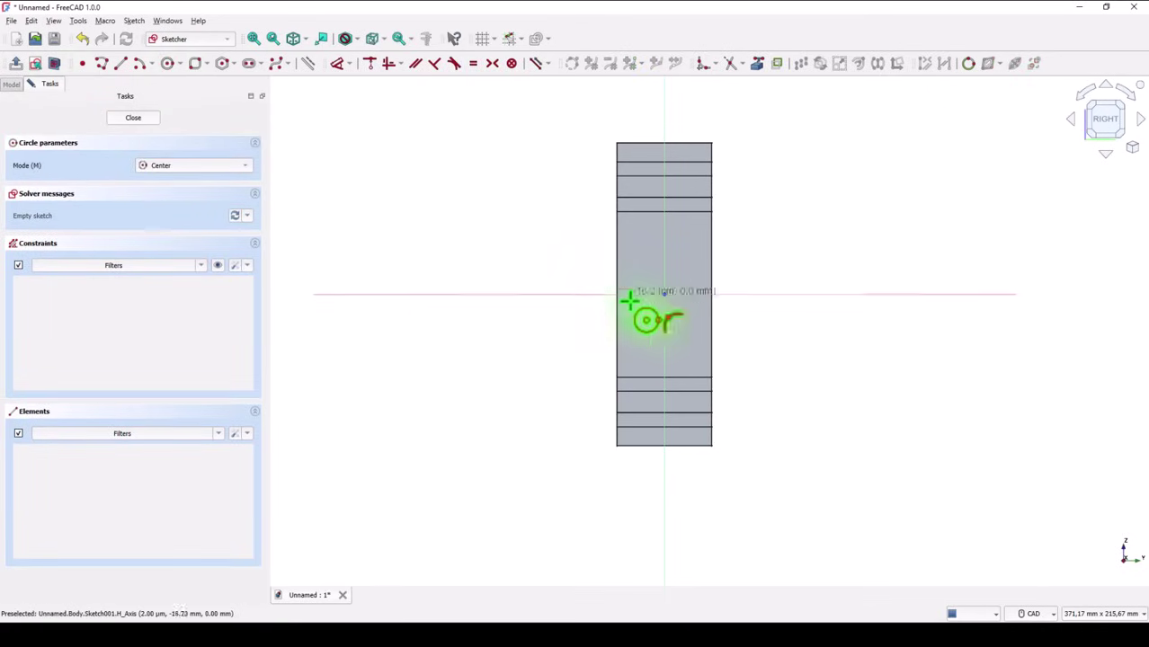
{"action": "left_click", "coordinate": [662, 294]}
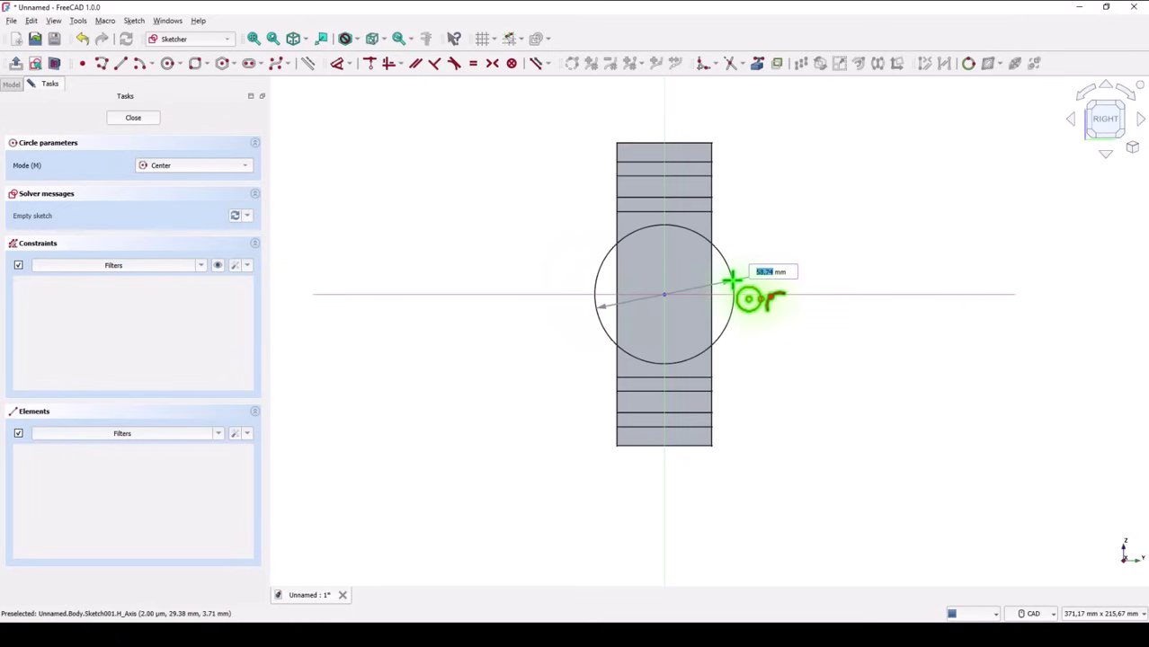
{"action": "type", "text": "50"}
{"action": "key", "text": "Return"}
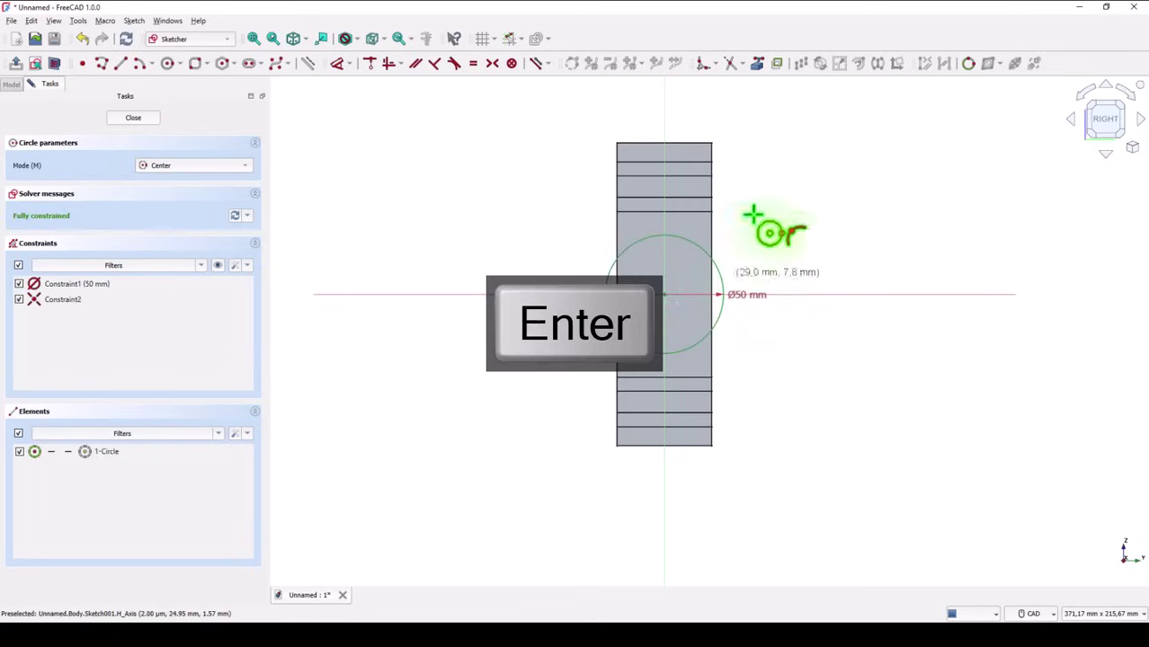
Step: Project the body's two long vertical side edges into the sketch and trim the parts of the circle outside them
{"action": "left_click", "coordinate": [758, 65]}
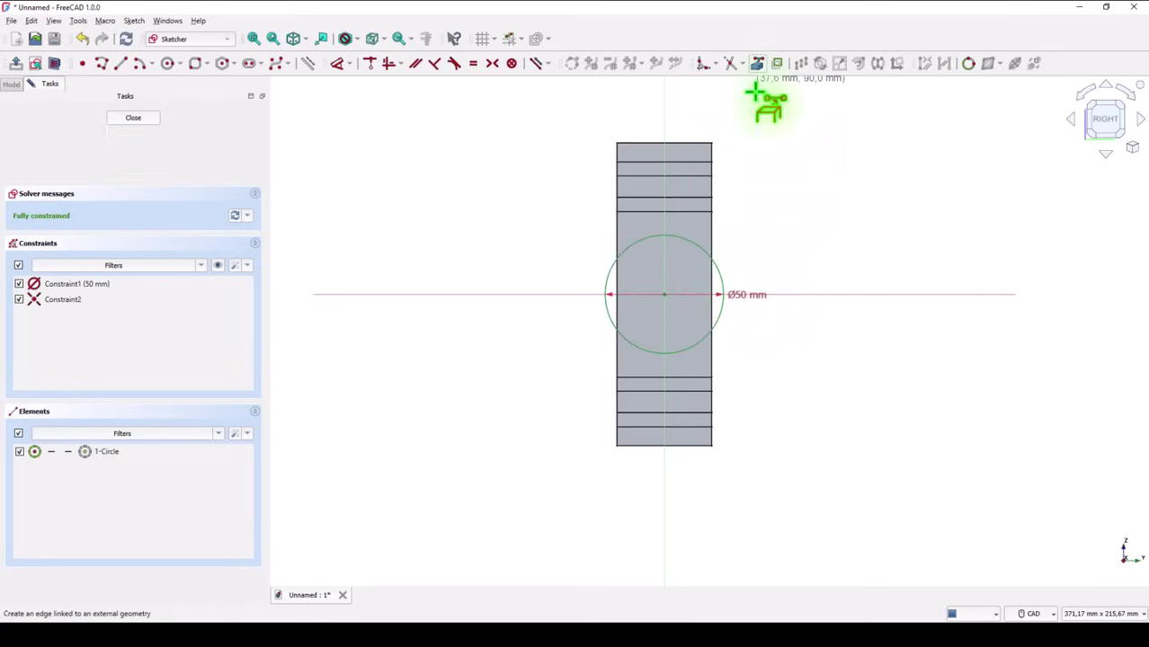
{"action": "left_click", "coordinate": [618, 248]}
{"action": "left_click", "coordinate": [710, 234]}
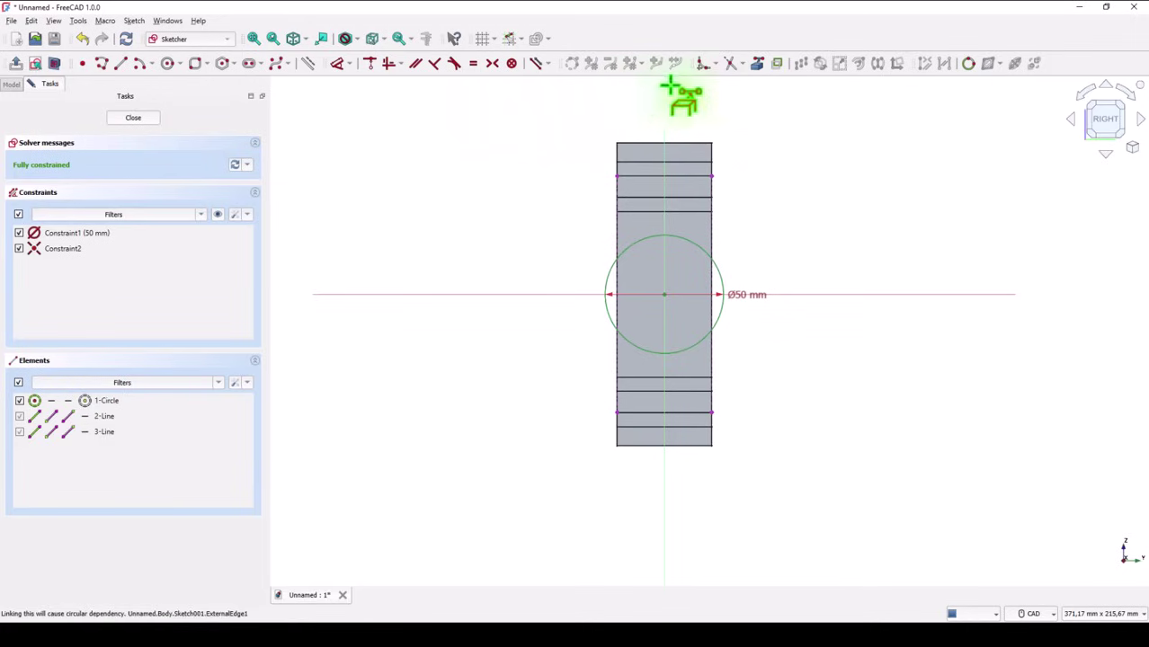
{"action": "left_click", "coordinate": [728, 65]}
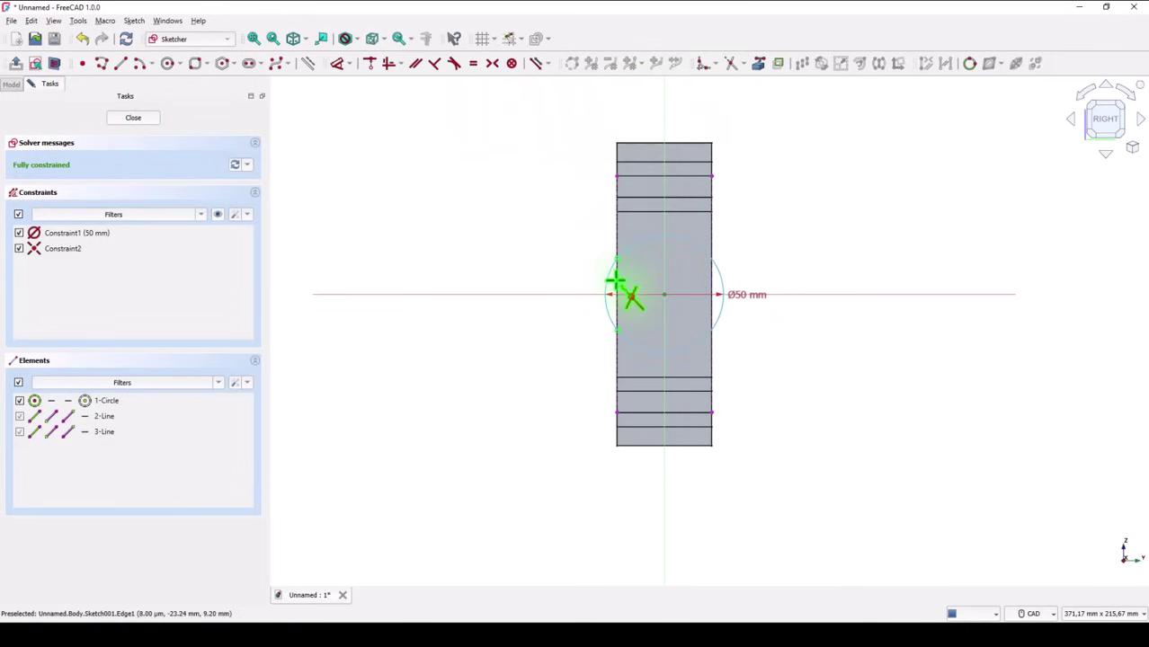
{"action": "left_click", "coordinate": [607, 286]}
{"action": "left_click", "coordinate": [719, 279]}
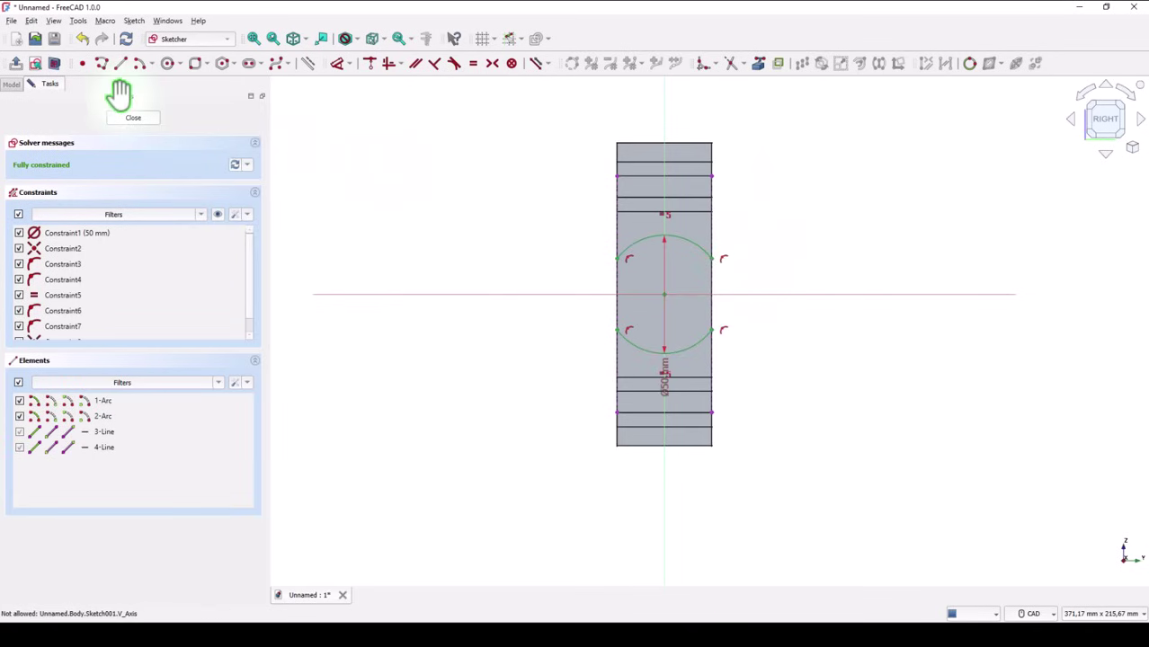
Step: Connect the ends of the two arcs with a vertical line on each side and close the sketch
{"action": "left_click", "coordinate": [616, 259]}
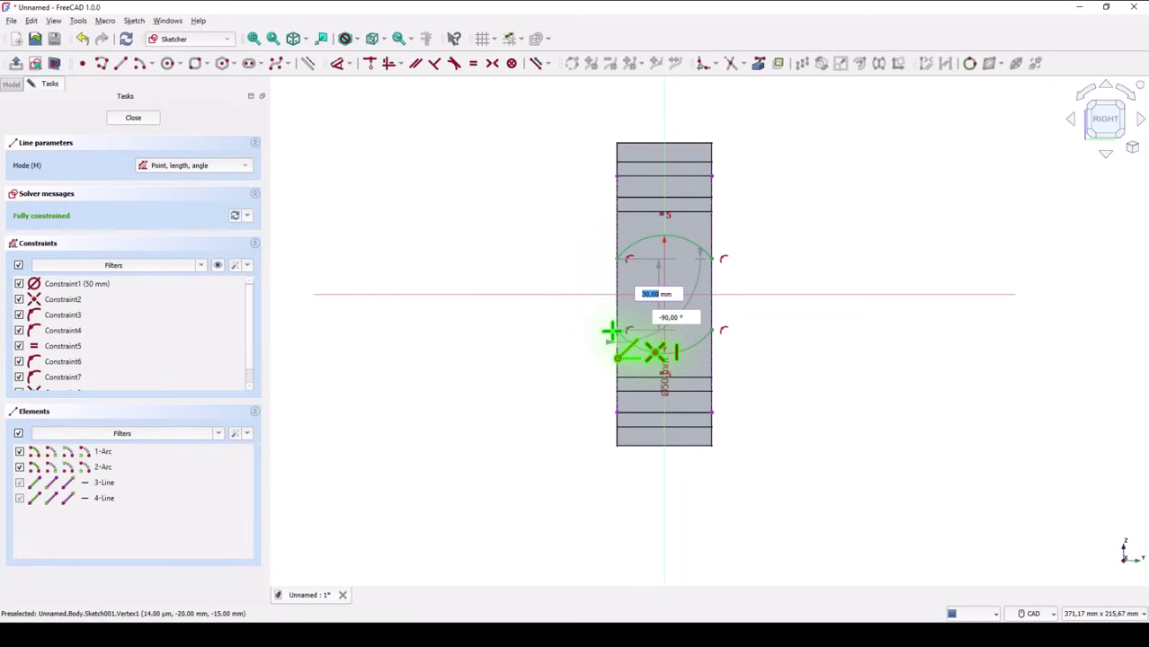
{"action": "left_click", "coordinate": [616, 332]}
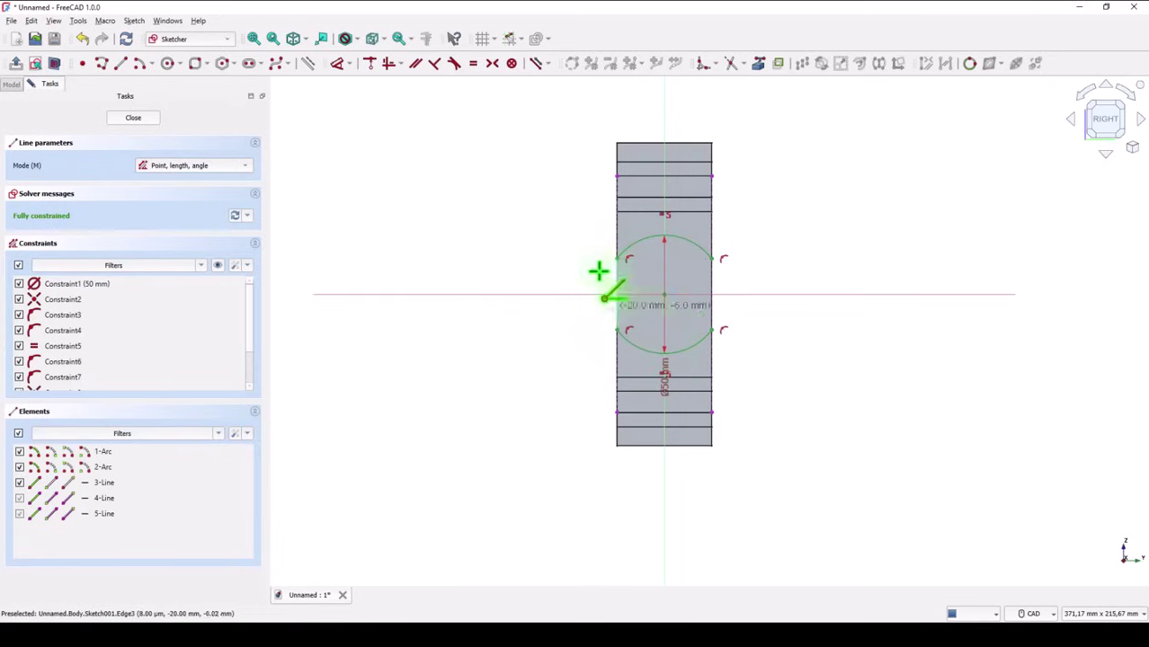
{"action": "left_click", "coordinate": [711, 258]}
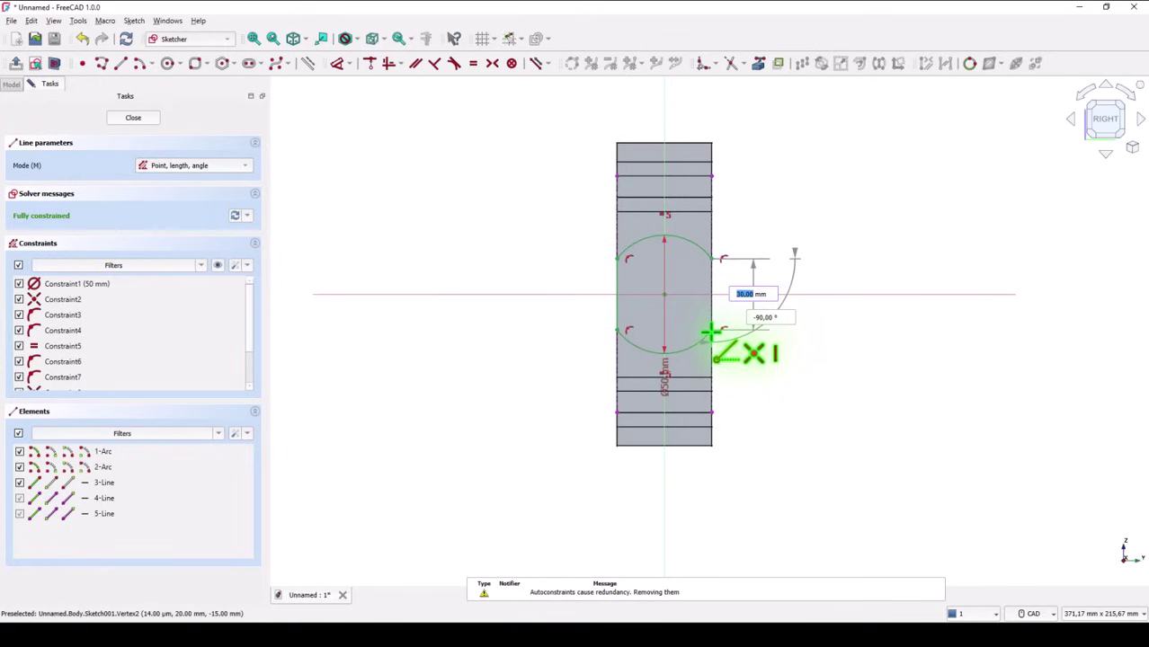
{"action": "left_click", "coordinate": [711, 330]}
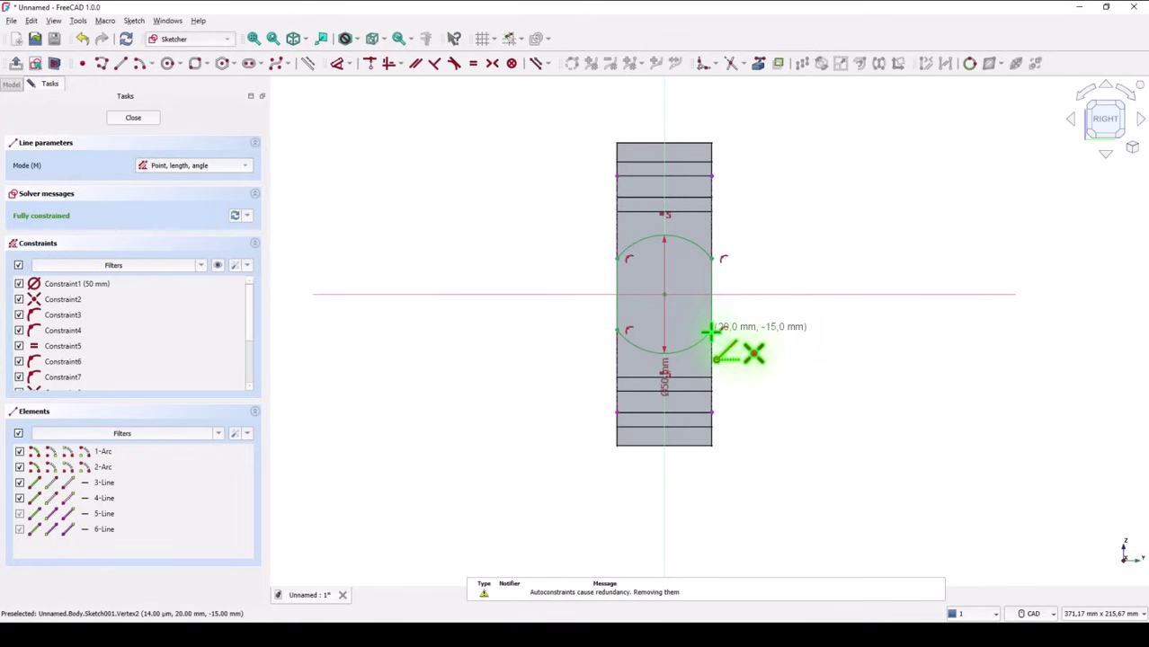
{"action": "left_click", "coordinate": [133, 118]}
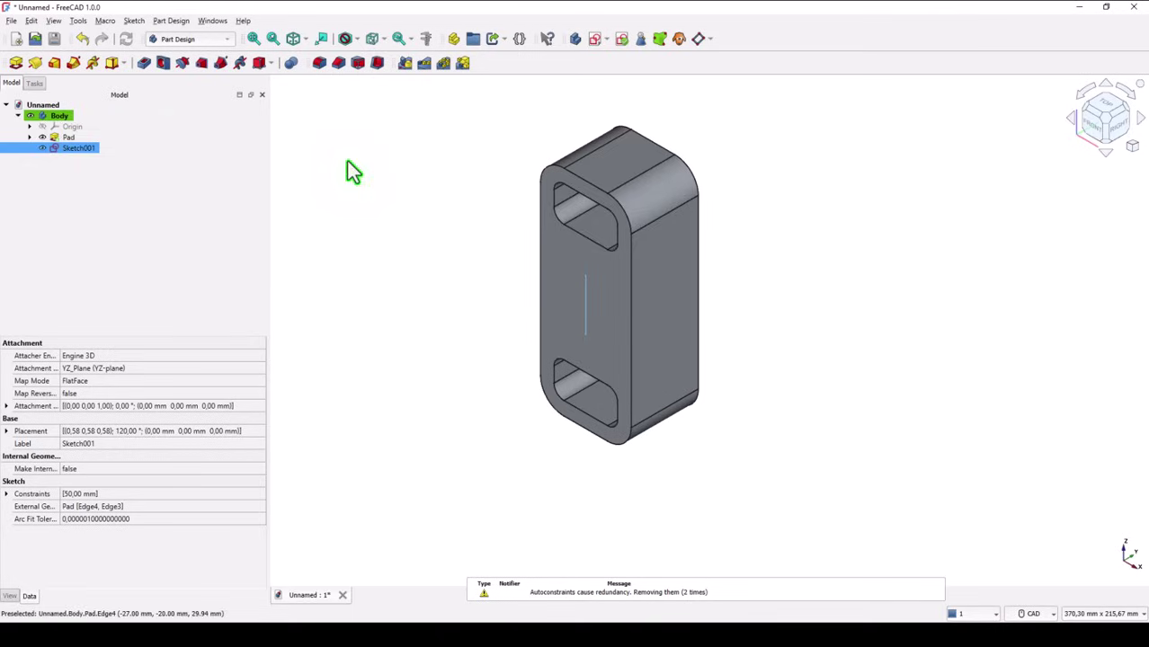
Step: Pad the flat-sided circle sketch symmetrically to its plane with a length of 78 mm
{"action": "left_click", "coordinate": [15, 63]}
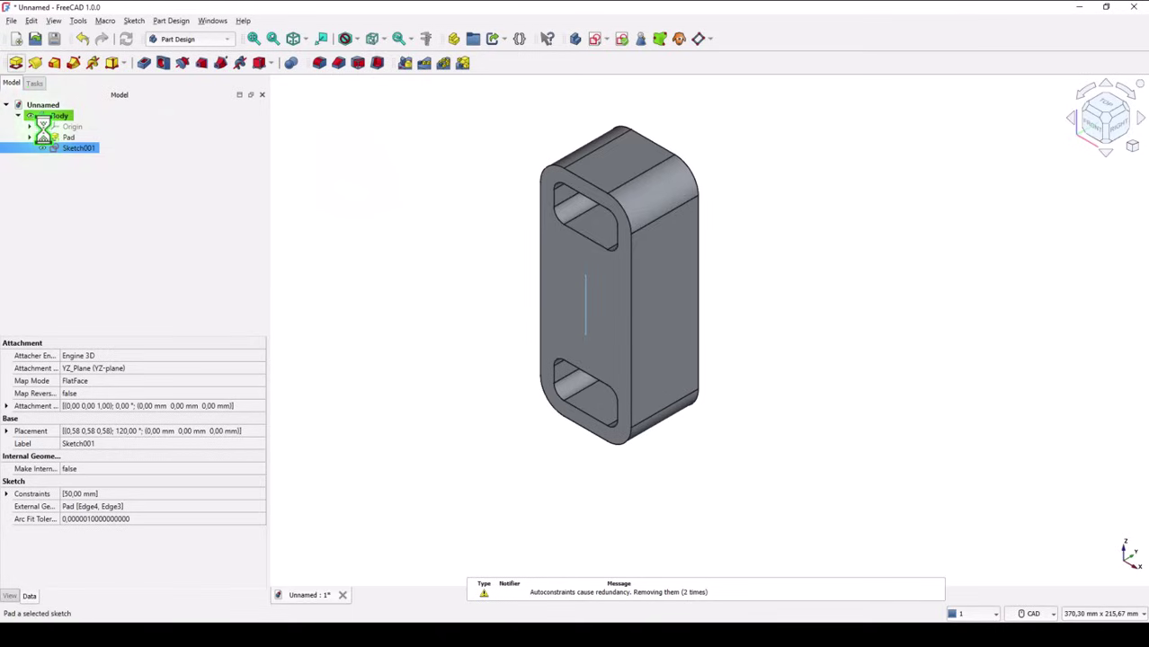
{"action": "left_click", "coordinate": [18, 200]}
{"action": "left_click", "coordinate": [202, 182]}
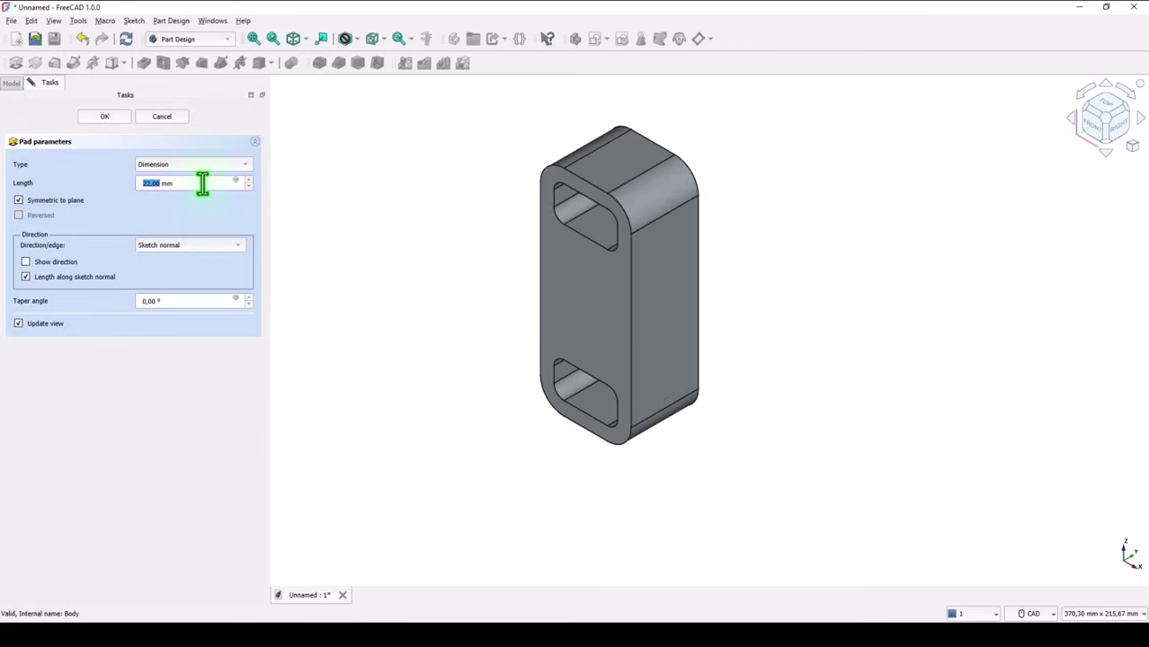
{"action": "scroll", "coordinate": [202, 183], "scroll_direction": "up", "scroll_amount": 5}
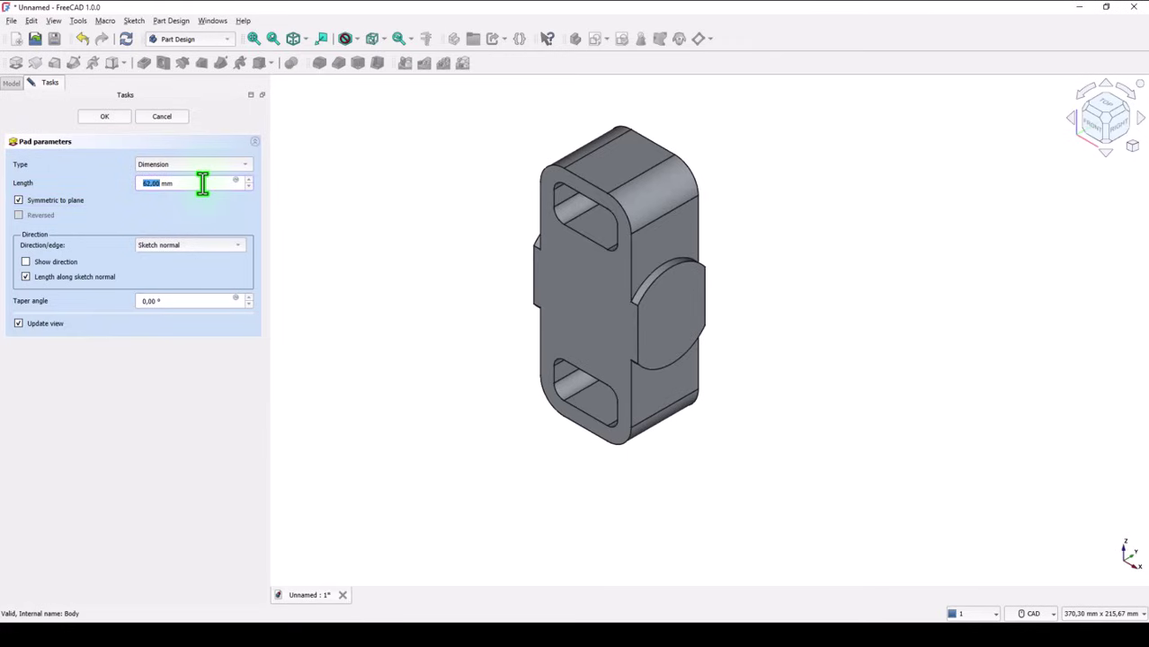
{"action": "scroll", "coordinate": [202, 183], "scroll_direction": "up", "scroll_amount": 5}
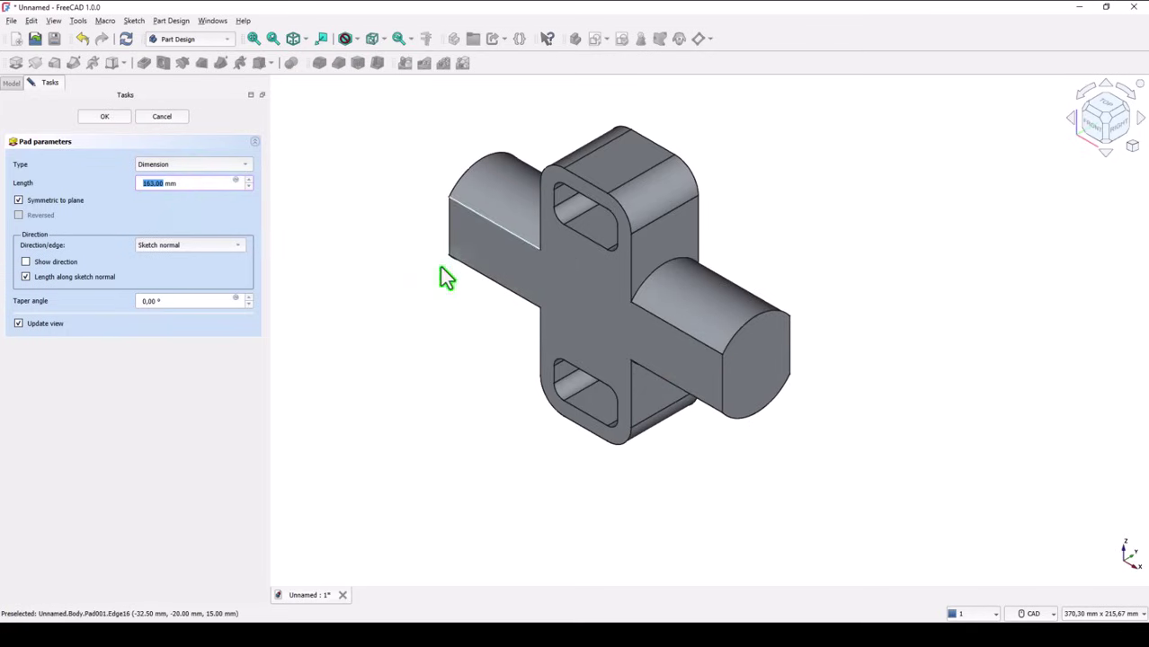
{"action": "left_click_drag", "start_coordinate": [185, 185], "coordinate": [131, 190]}
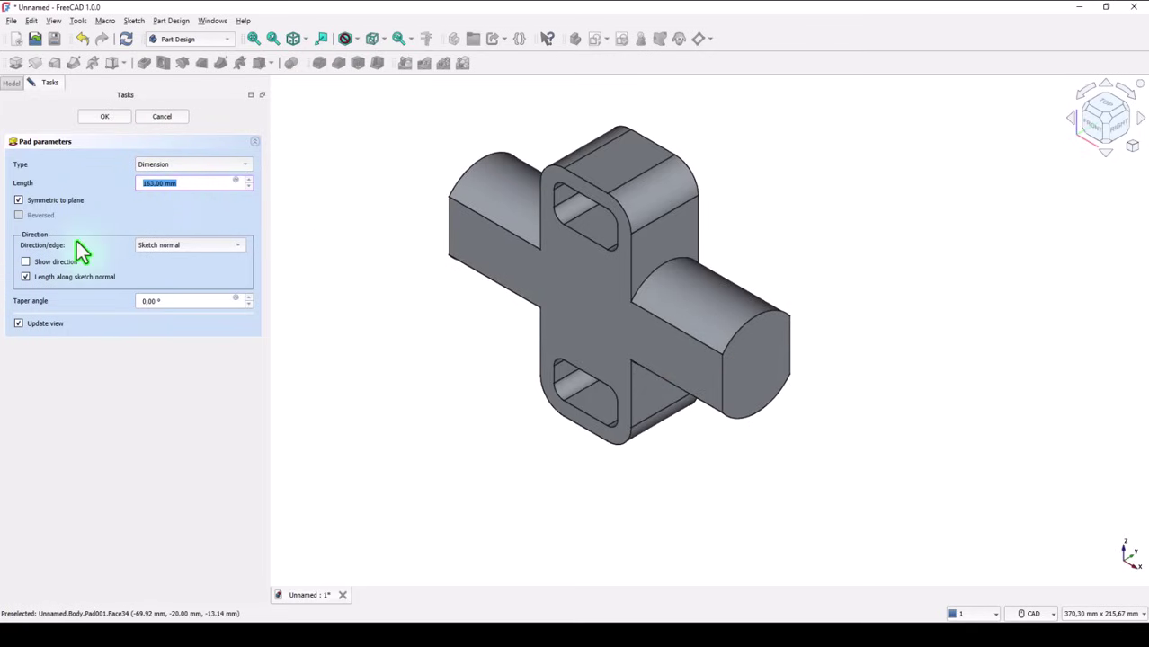
{"action": "type", "text": "78"}
{"action": "key", "text": "Return"}
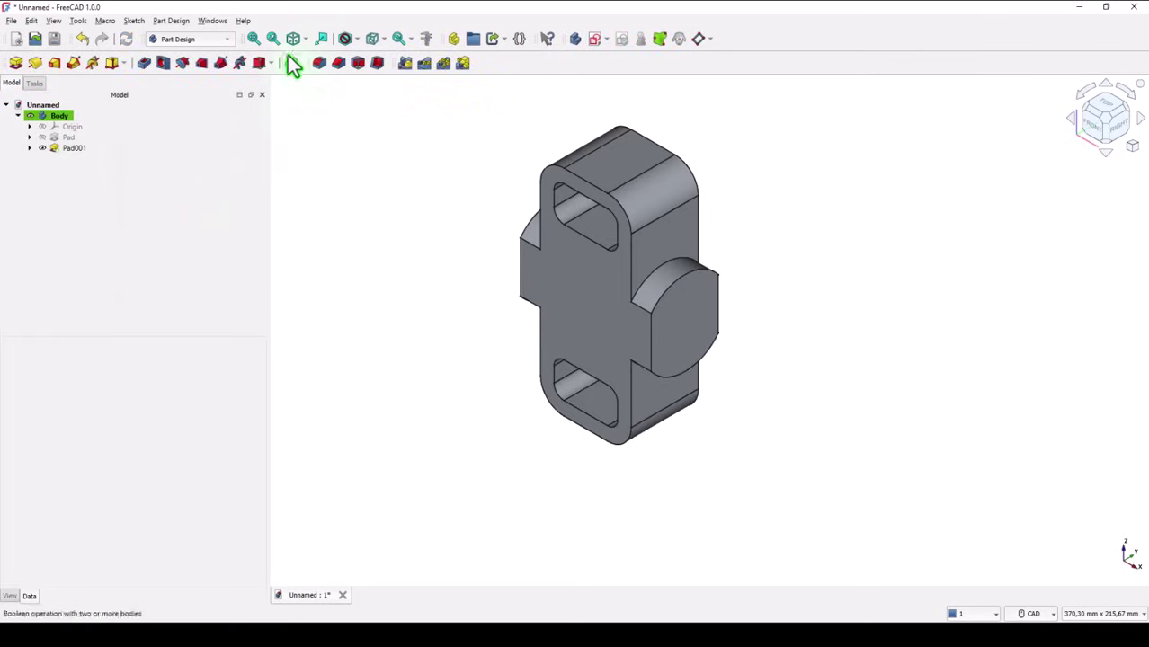
Step: Start a sketch on the bar's flat end face and draw a 36 mm diameter circle centred on the origin
{"action": "left_click", "coordinate": [254, 38]}
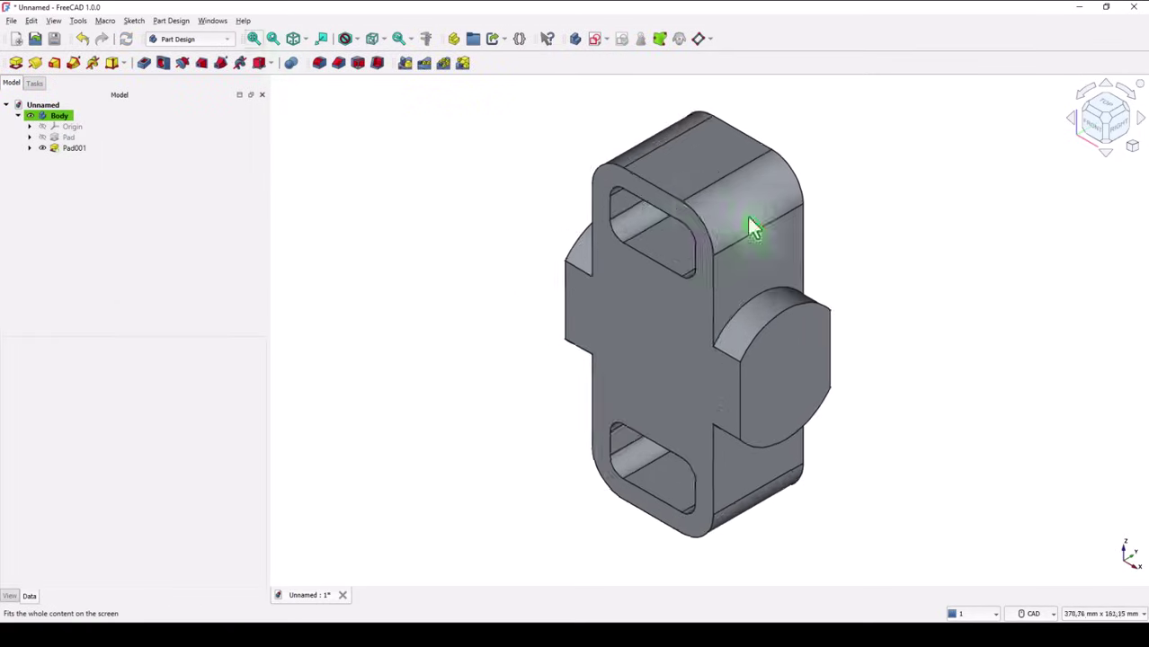
{"action": "left_click", "coordinate": [812, 334]}
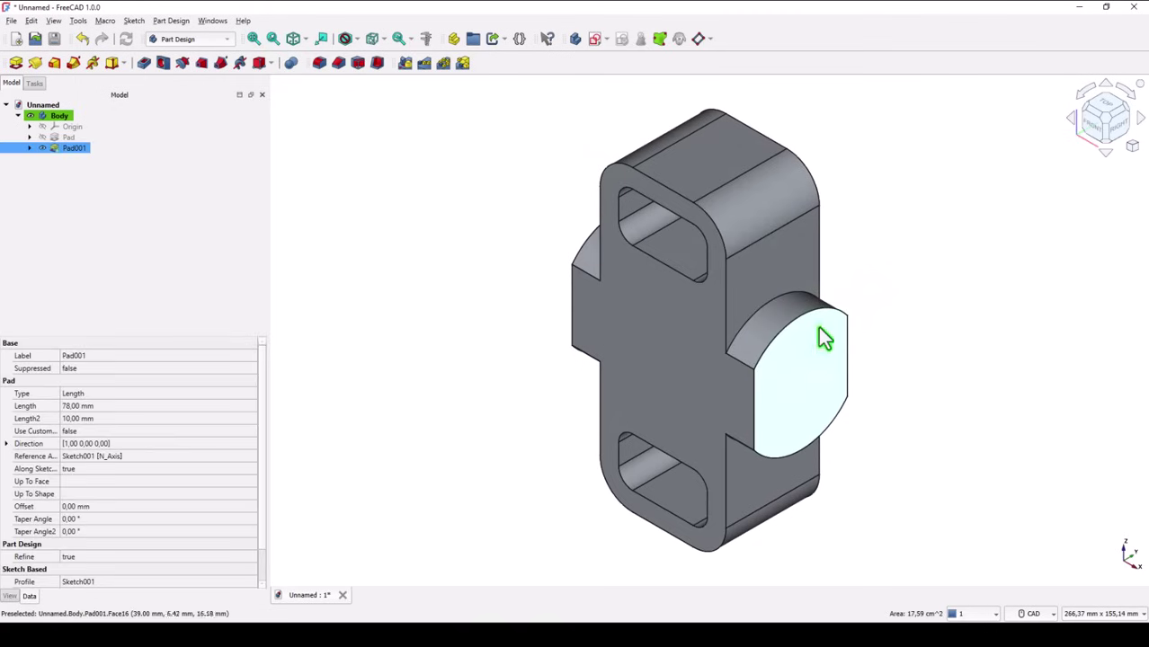
{"action": "left_click", "coordinate": [594, 39]}
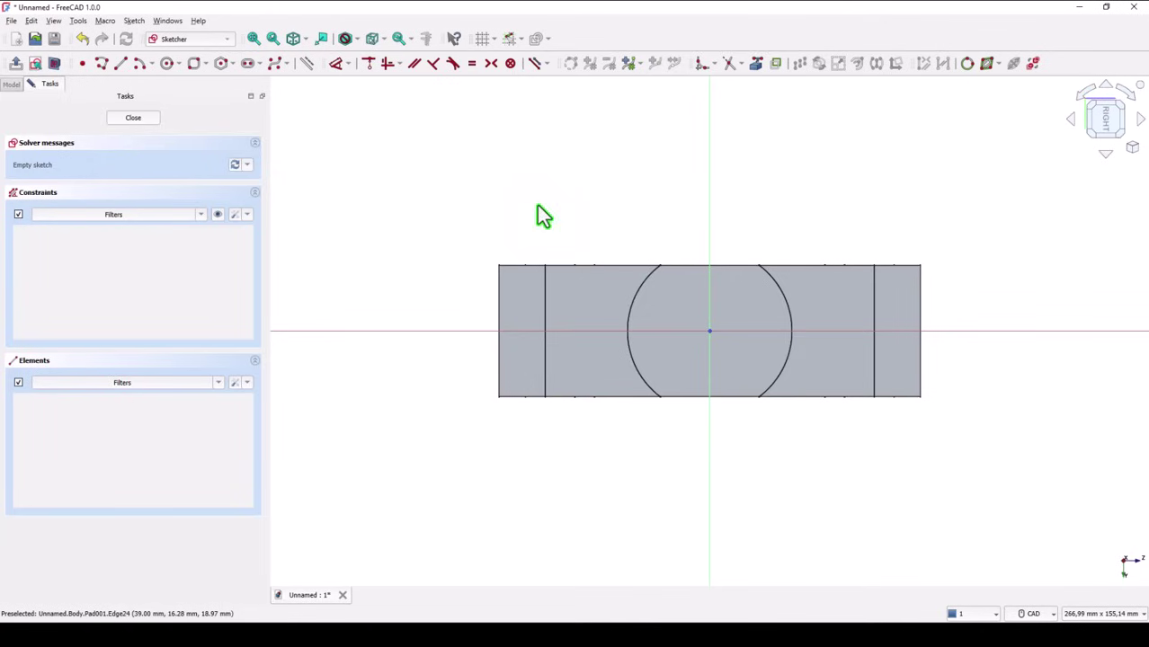
{"action": "left_click", "coordinate": [167, 63]}
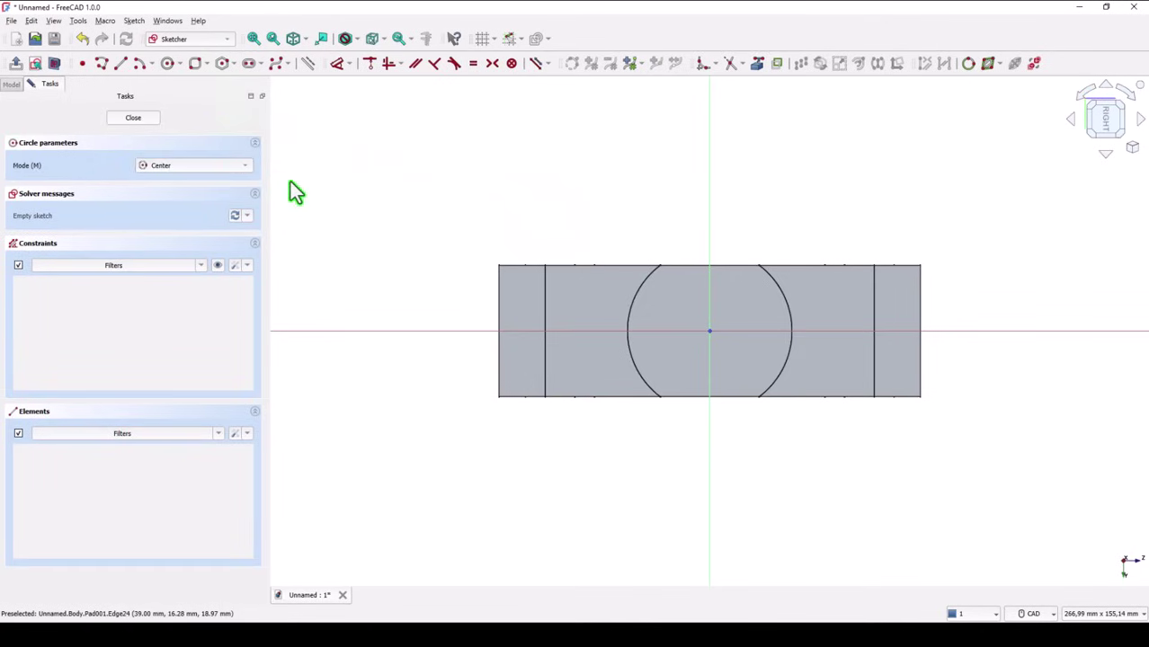
{"action": "left_click", "coordinate": [710, 330]}
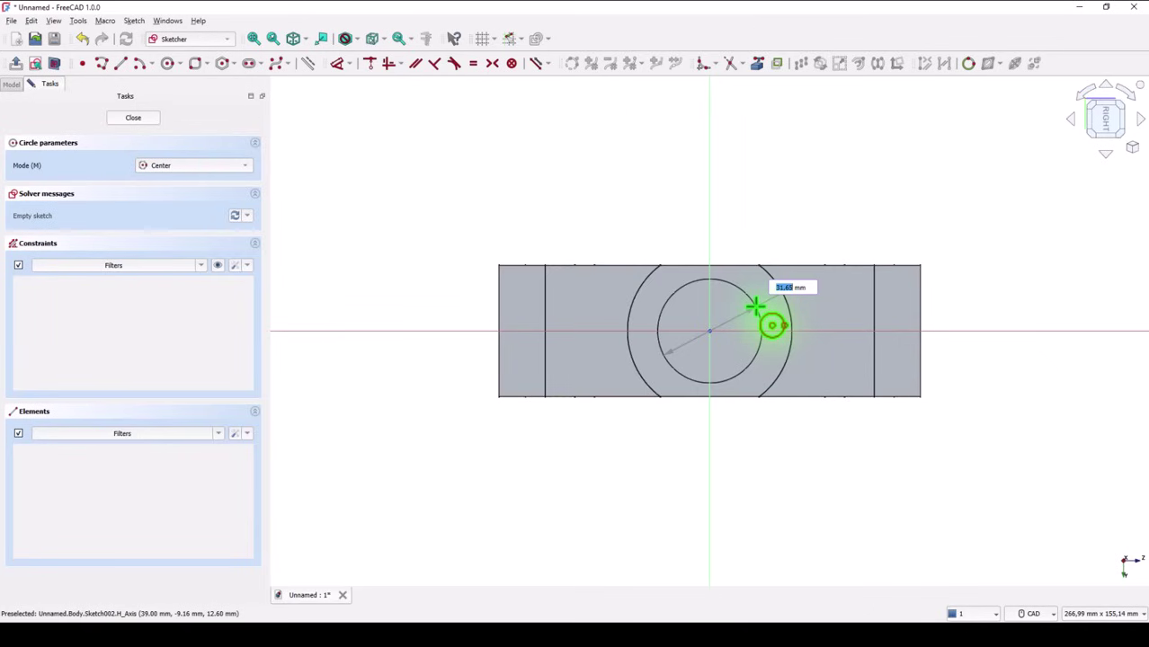
{"action": "key", "text": "Return"}
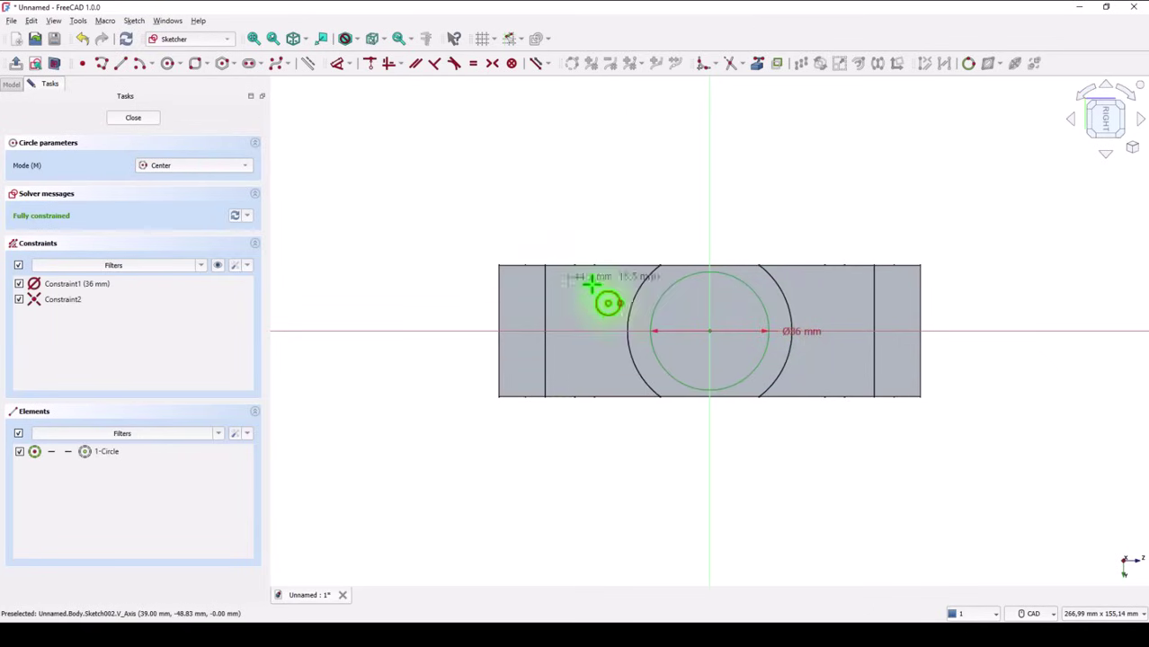
Step: Draw a 16 mm diameter circle to the upper left of the central circle
{"action": "key", "text": "Tab"}
{"action": "left_click", "coordinate": [591, 294]}
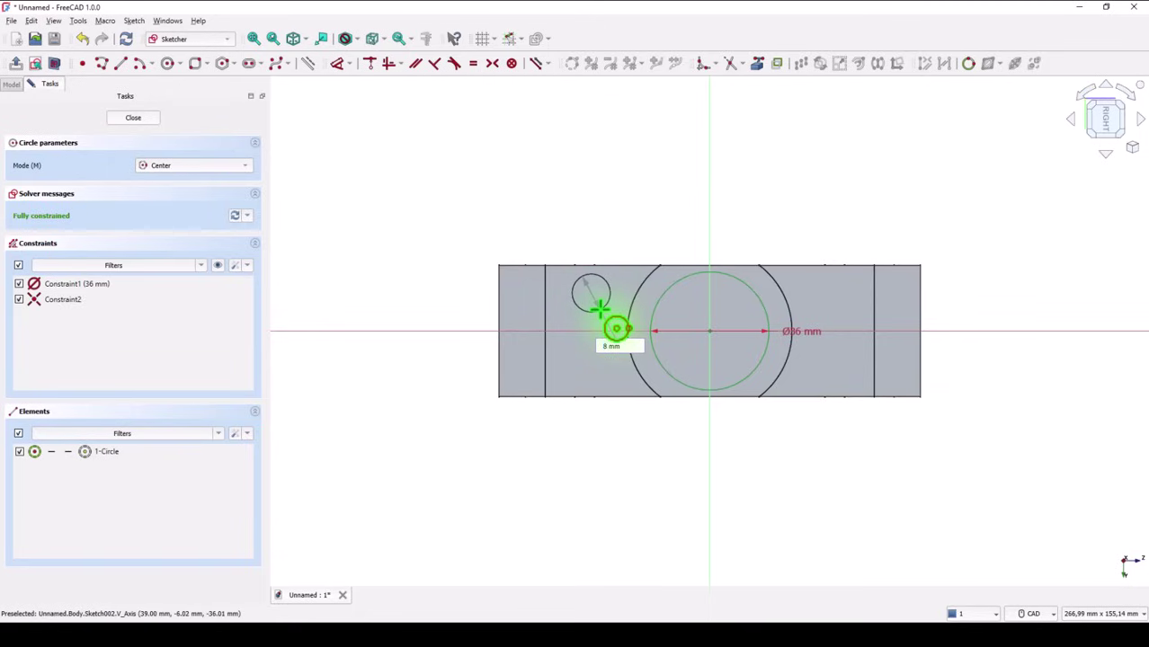
{"action": "key", "text": "Return"}
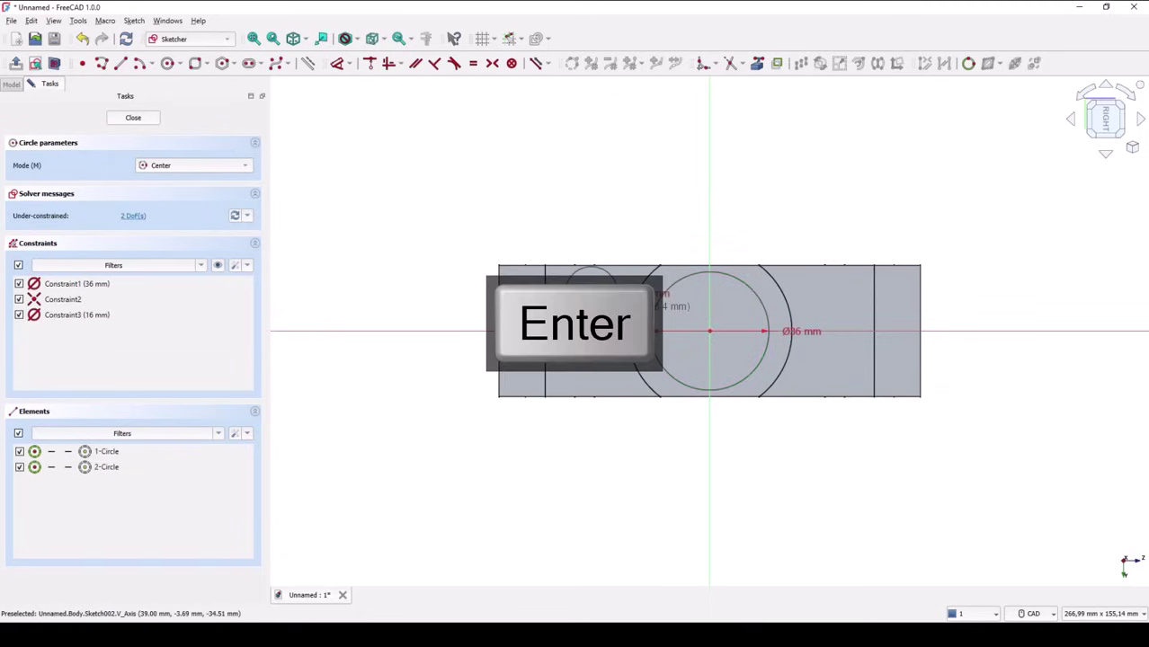
Step: Draw three more small circles freehand, one at the lower left and two stacked to the right of the central circle
{"action": "left_click", "coordinate": [592, 370]}
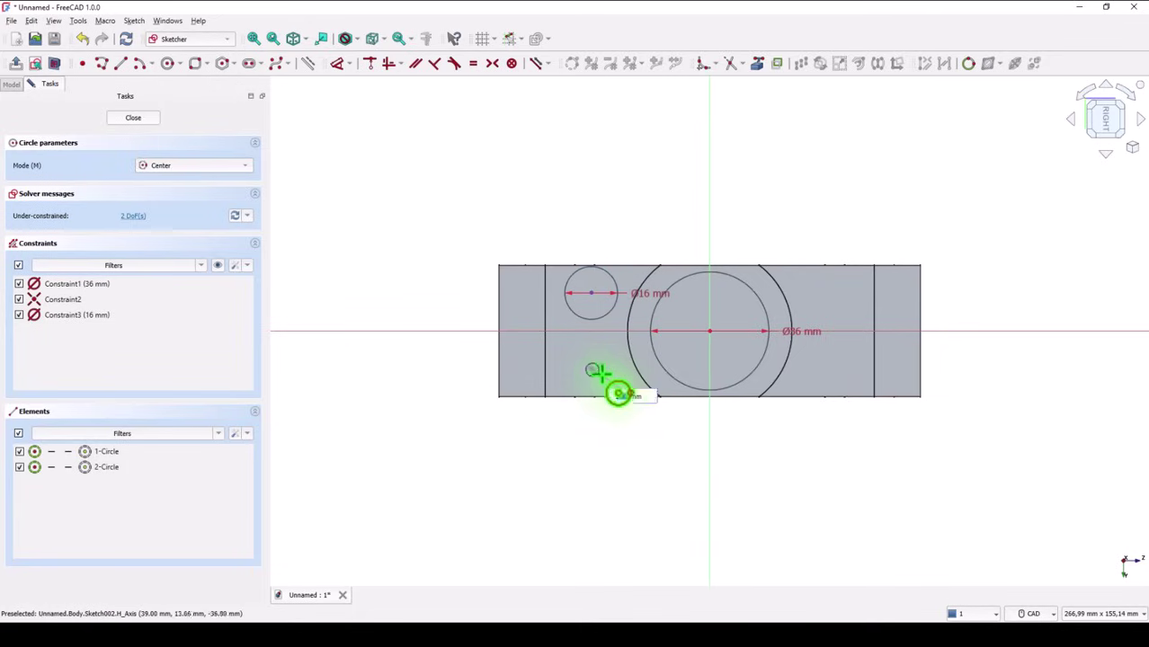
{"action": "left_click", "coordinate": [608, 376]}
{"action": "left_click", "coordinate": [829, 296]}
{"action": "left_click", "coordinate": [834, 315]}
{"action": "left_click", "coordinate": [827, 357]}
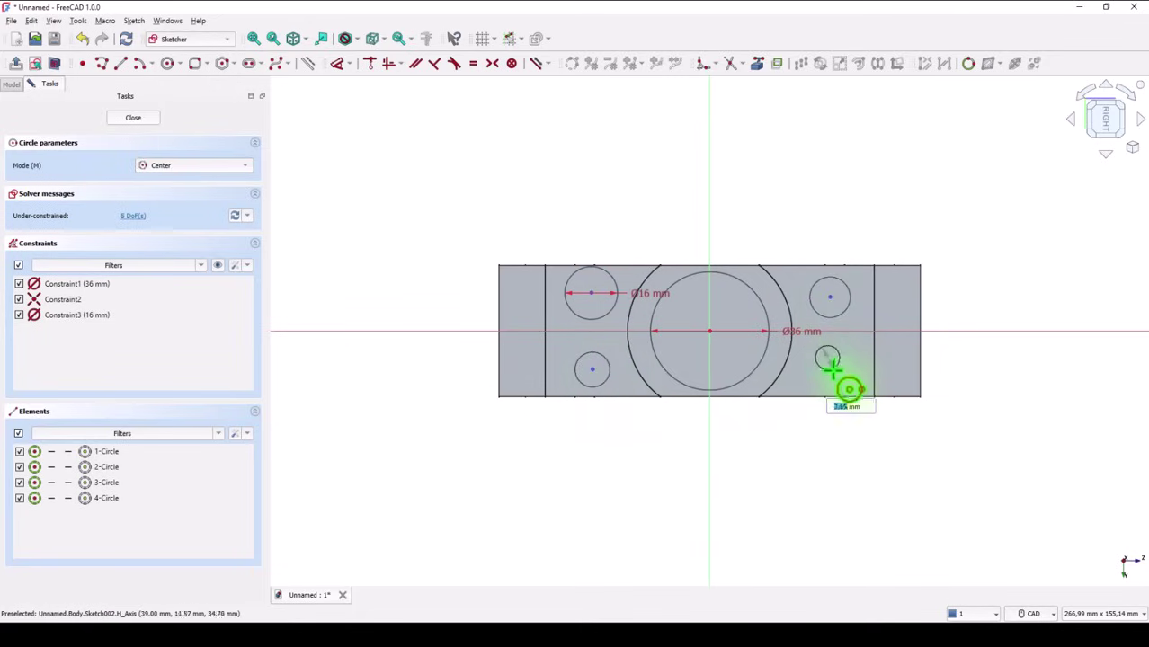
{"action": "left_click", "coordinate": [833, 381]}
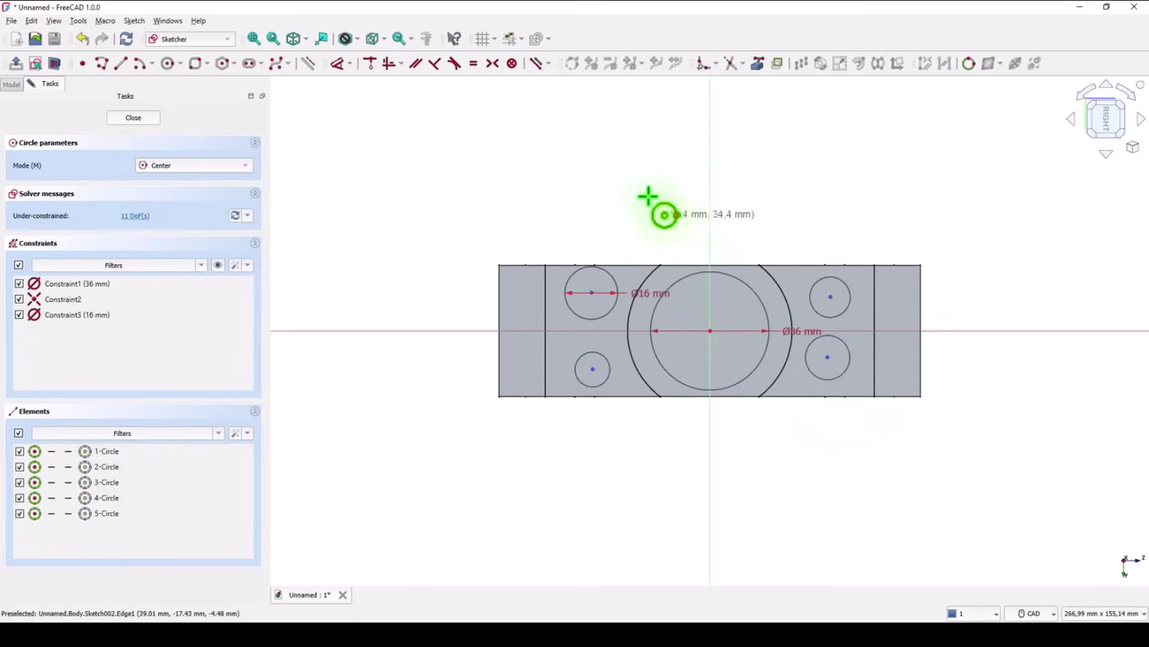
Step: Constrain the three freehand circles to be equal in size to the 16 mm circle
{"action": "left_click", "coordinate": [473, 63]}
{"action": "left_click", "coordinate": [568, 309]}
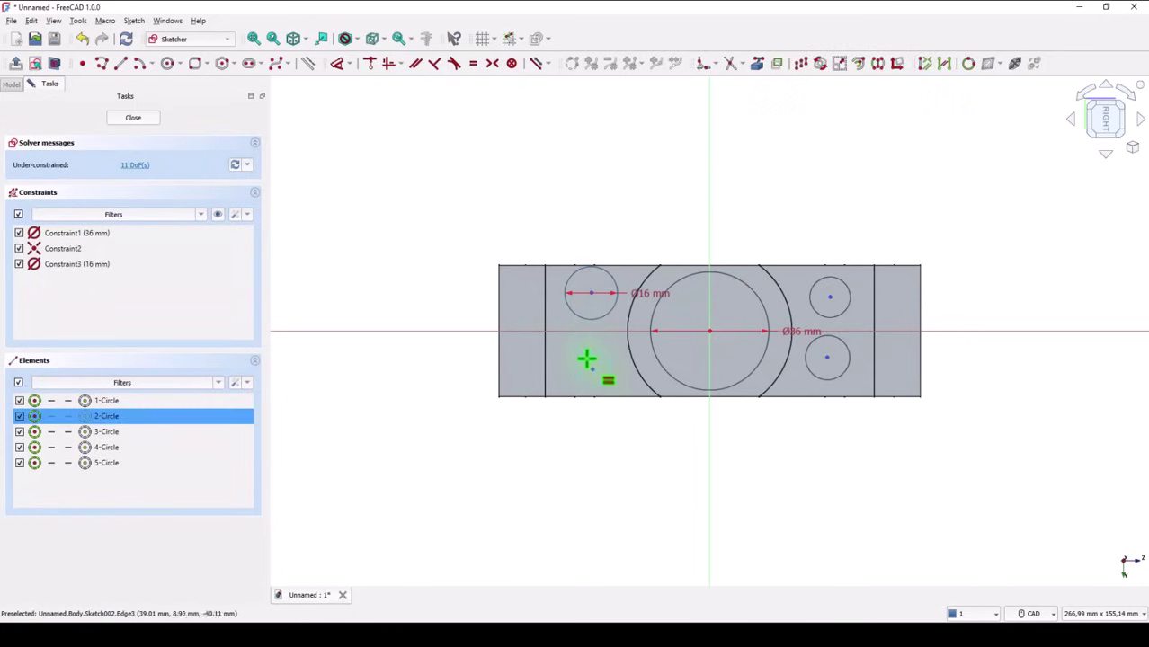
{"action": "left_click", "coordinate": [586, 357]}
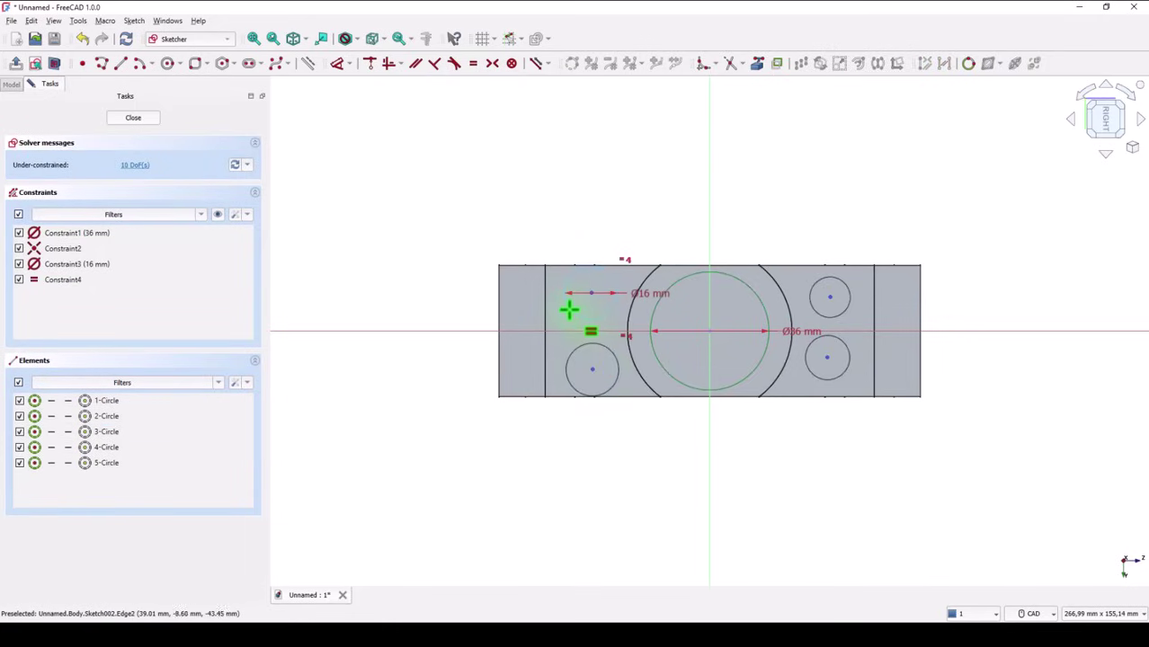
{"action": "left_click", "coordinate": [569, 308]}
{"action": "left_click", "coordinate": [811, 293]}
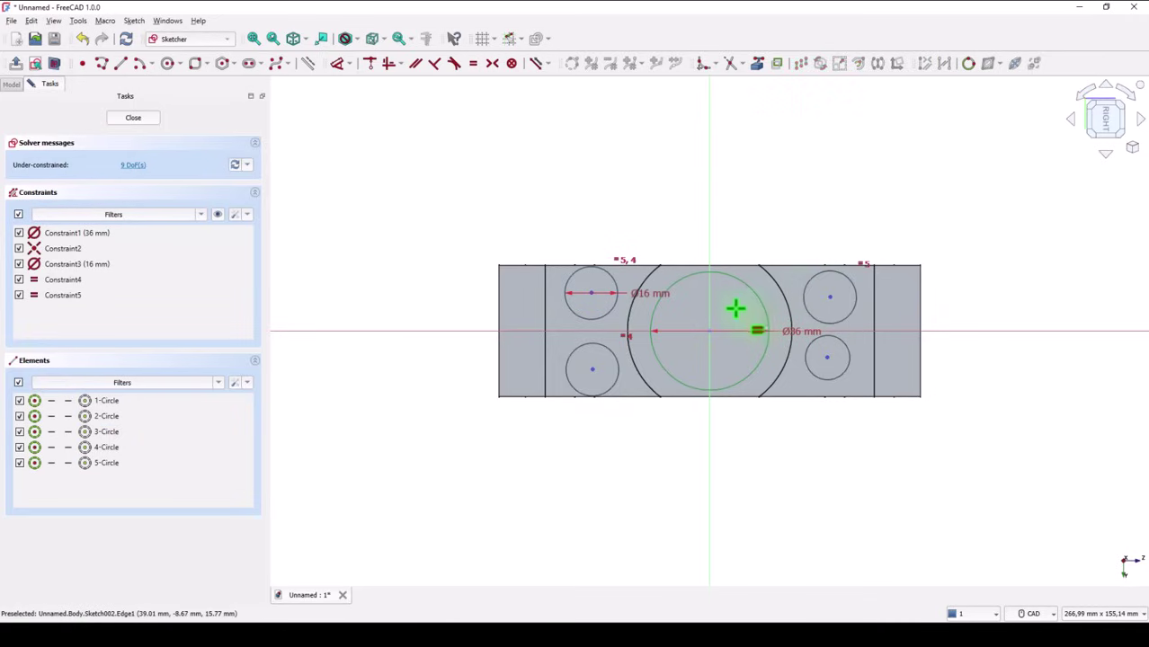
{"action": "left_click", "coordinate": [594, 319]}
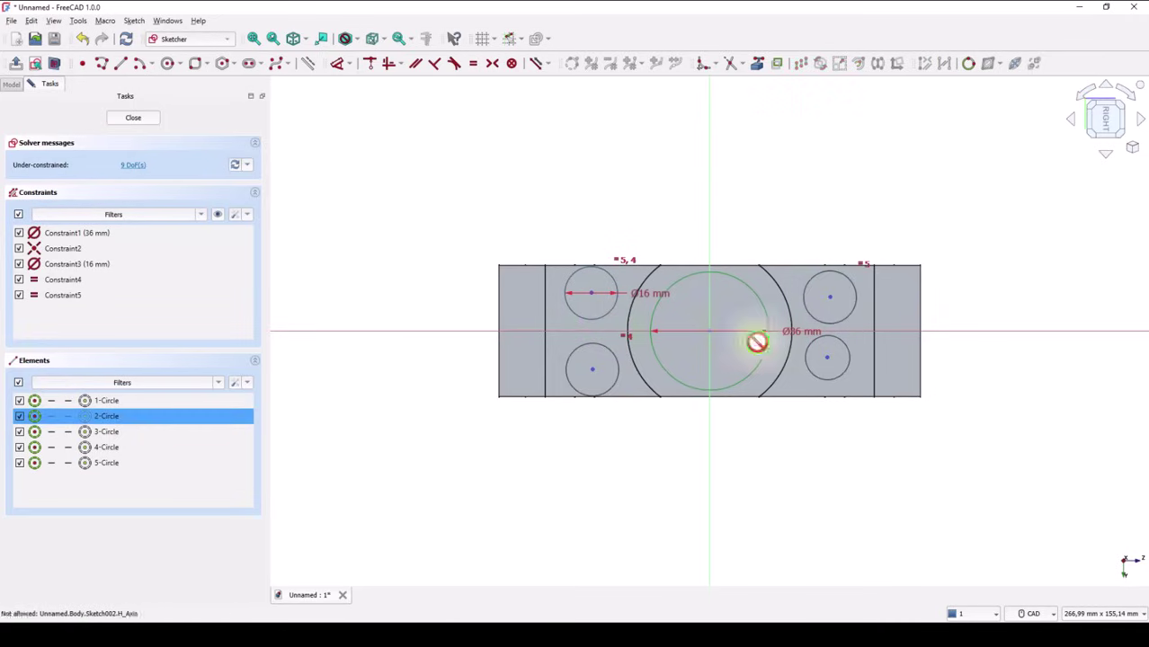
{"action": "left_click", "coordinate": [810, 349]}
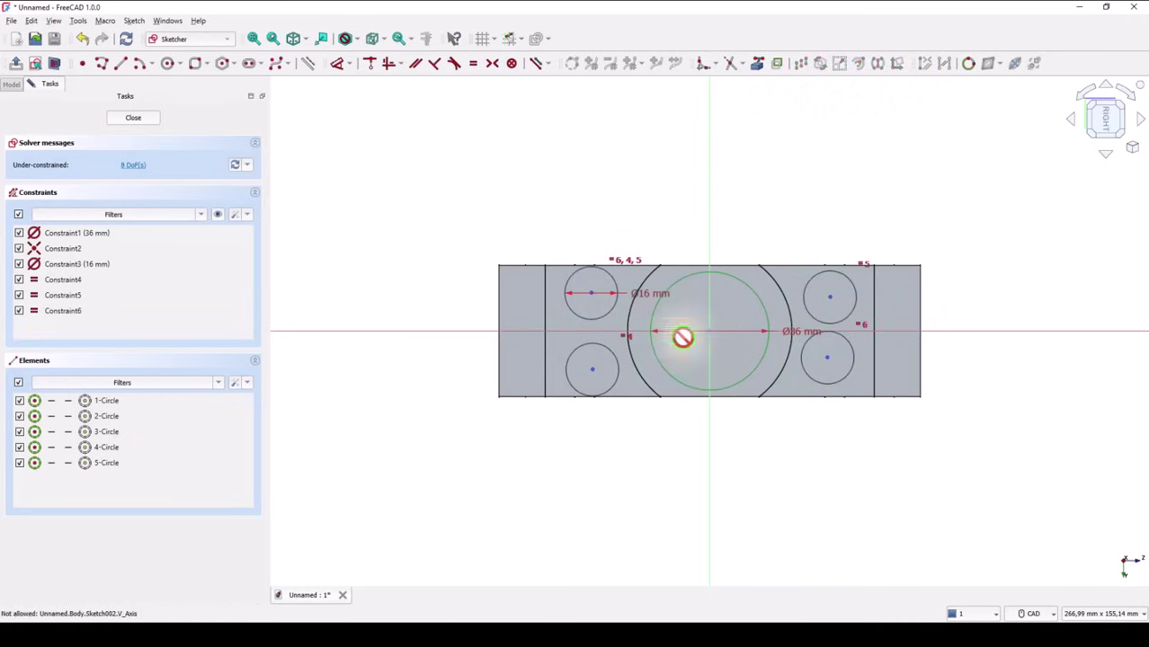
Step: Join the centres of the diagonally opposite small circles with two crossing lines and convert both lines to construction geometry
{"action": "left_click", "coordinate": [120, 62]}
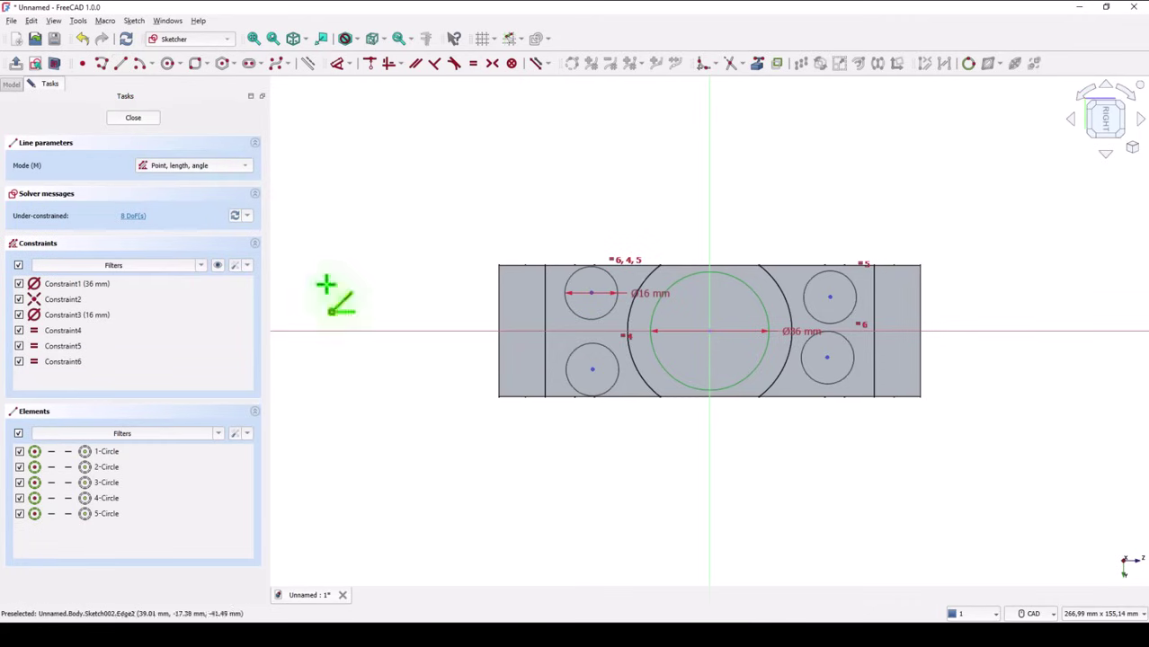
{"action": "left_click", "coordinate": [590, 291]}
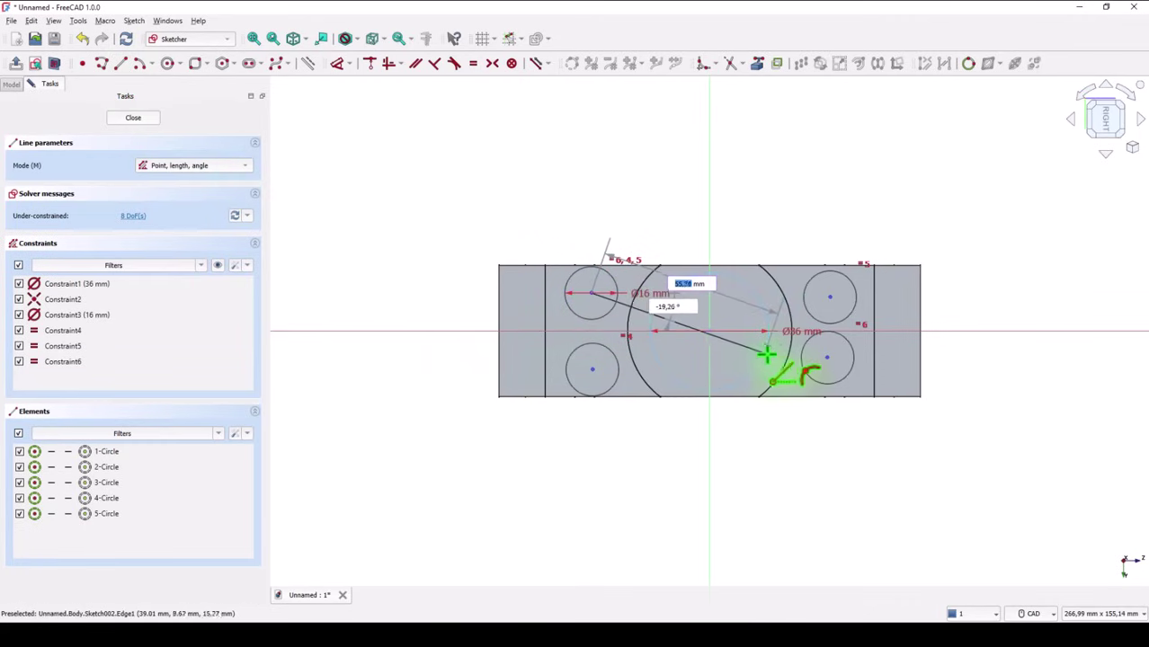
{"action": "left_click", "coordinate": [827, 357]}
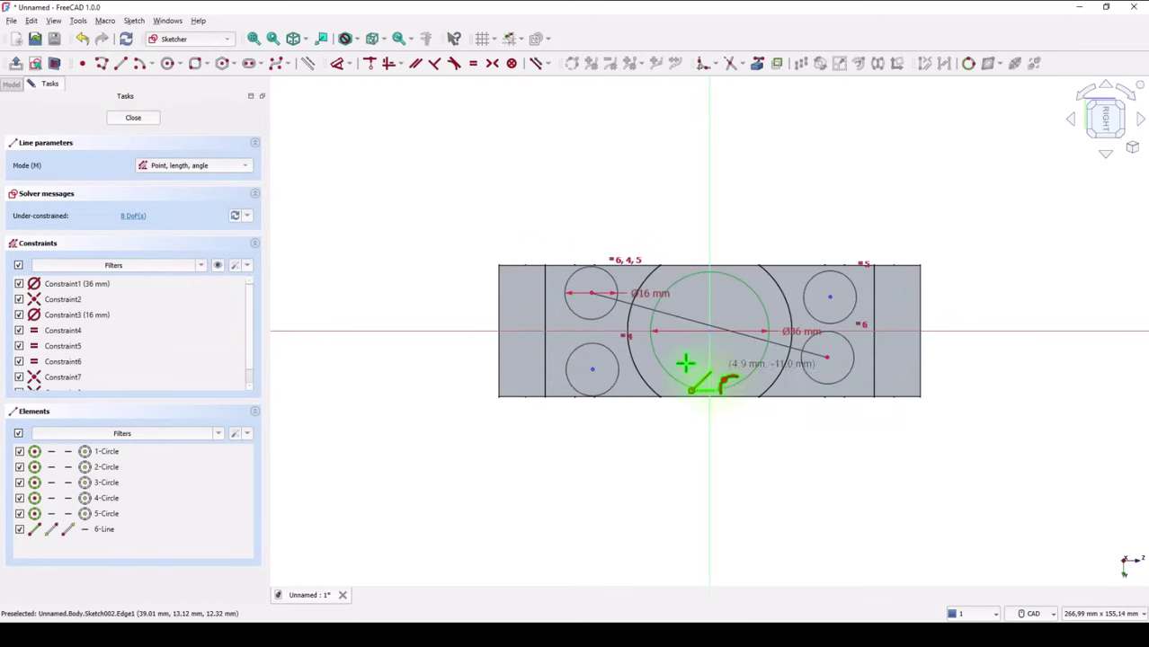
{"action": "left_click", "coordinate": [591, 369]}
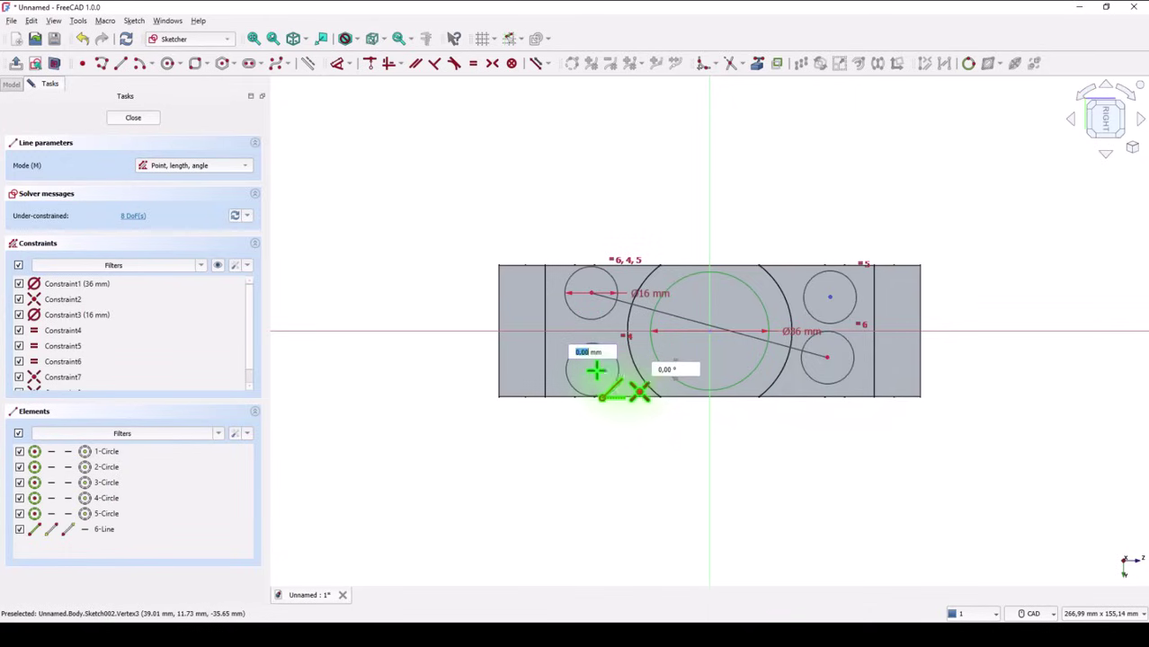
{"action": "left_click", "coordinate": [829, 297]}
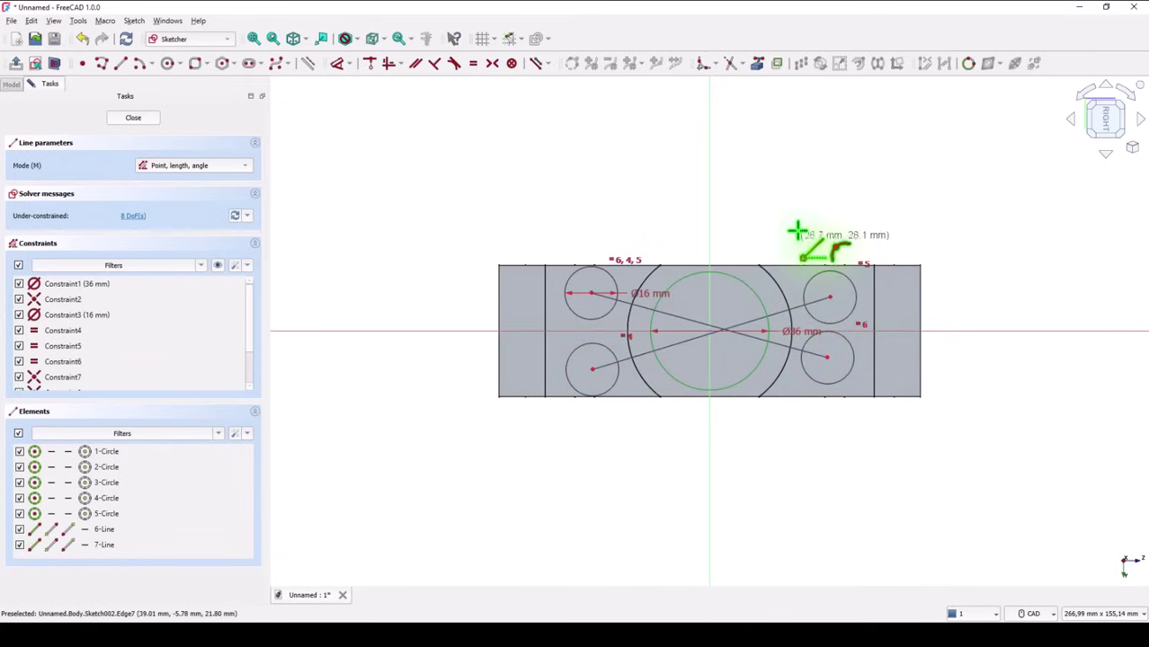
{"action": "right_click", "coordinate": [787, 251]}
{"action": "left_click_drag", "start_coordinate": [748, 310], "coordinate": [731, 364]}
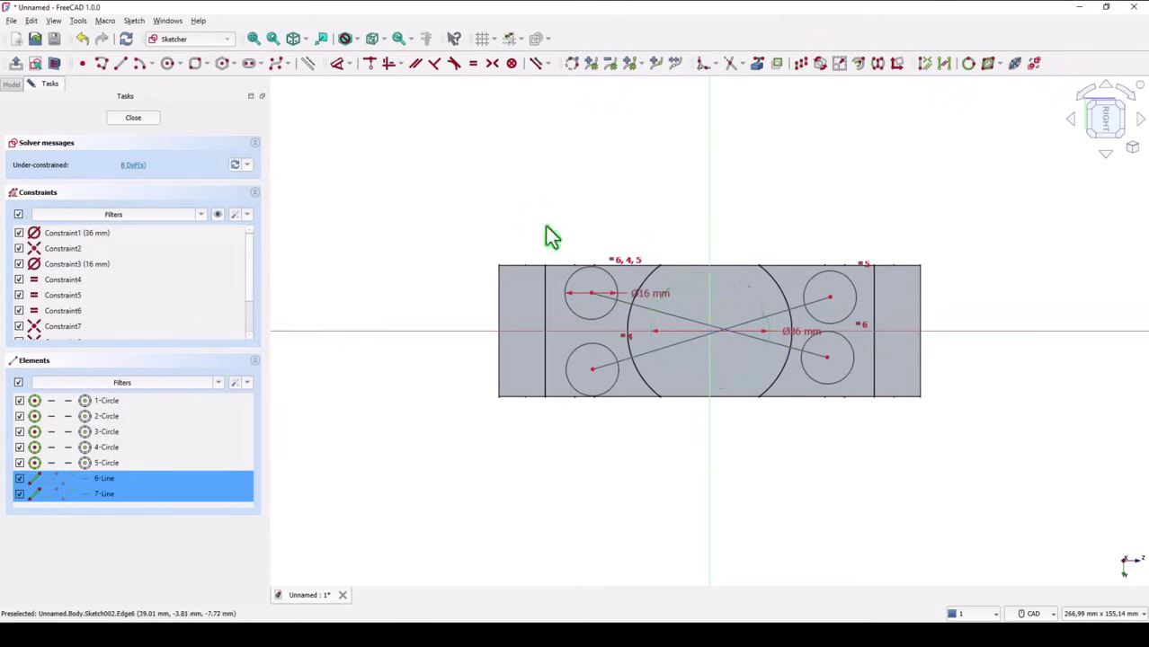
{"action": "left_click", "coordinate": [308, 63]}
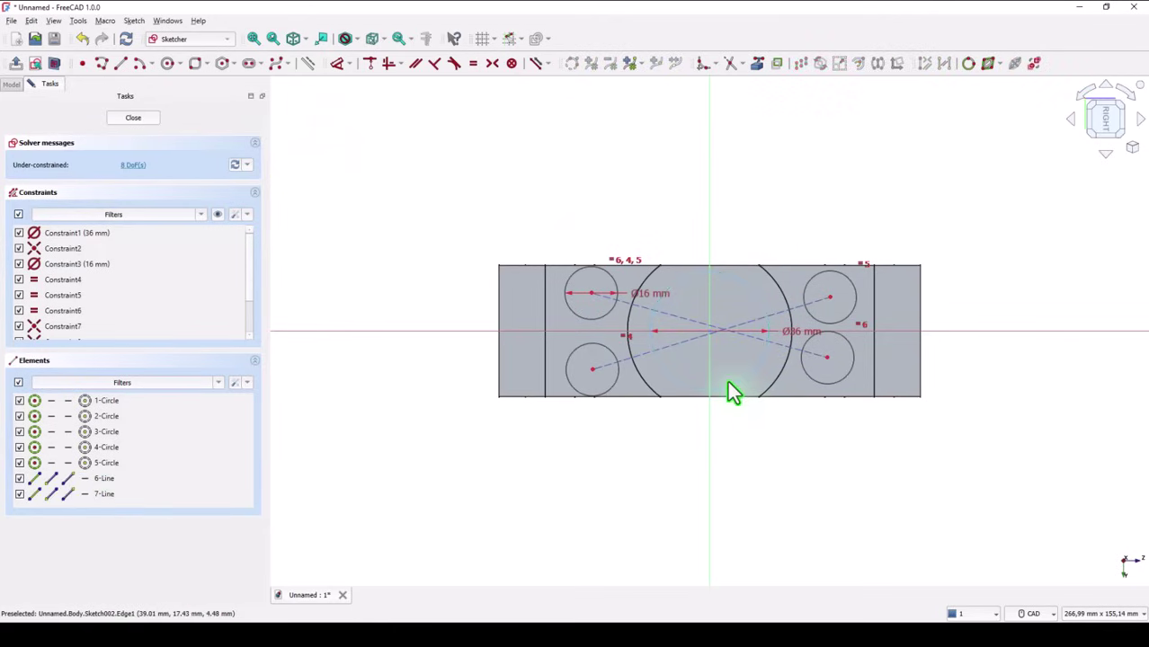
Step: Constrain both diagonal construction lines to pass through the sketch origin
{"action": "scroll", "coordinate": [722, 362], "scroll_direction": "up", "scroll_amount": 2}
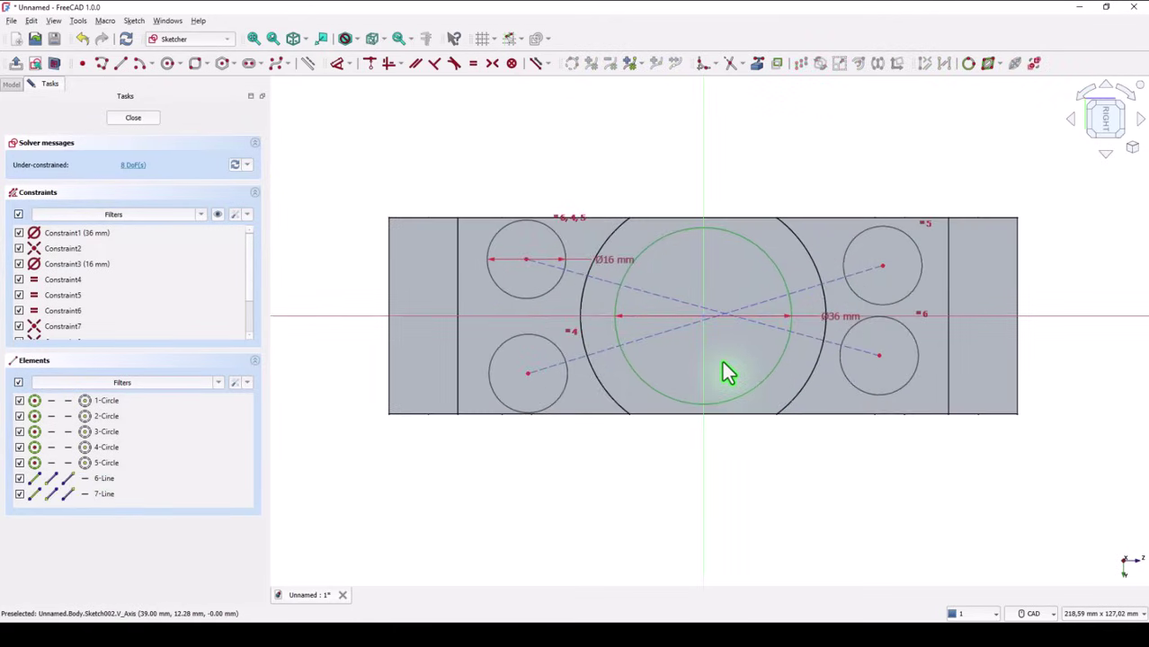
{"action": "scroll", "coordinate": [728, 372], "scroll_direction": "up", "scroll_amount": 1}
{"action": "left_click", "coordinate": [371, 65]}
{"action": "left_click", "coordinate": [664, 308]}
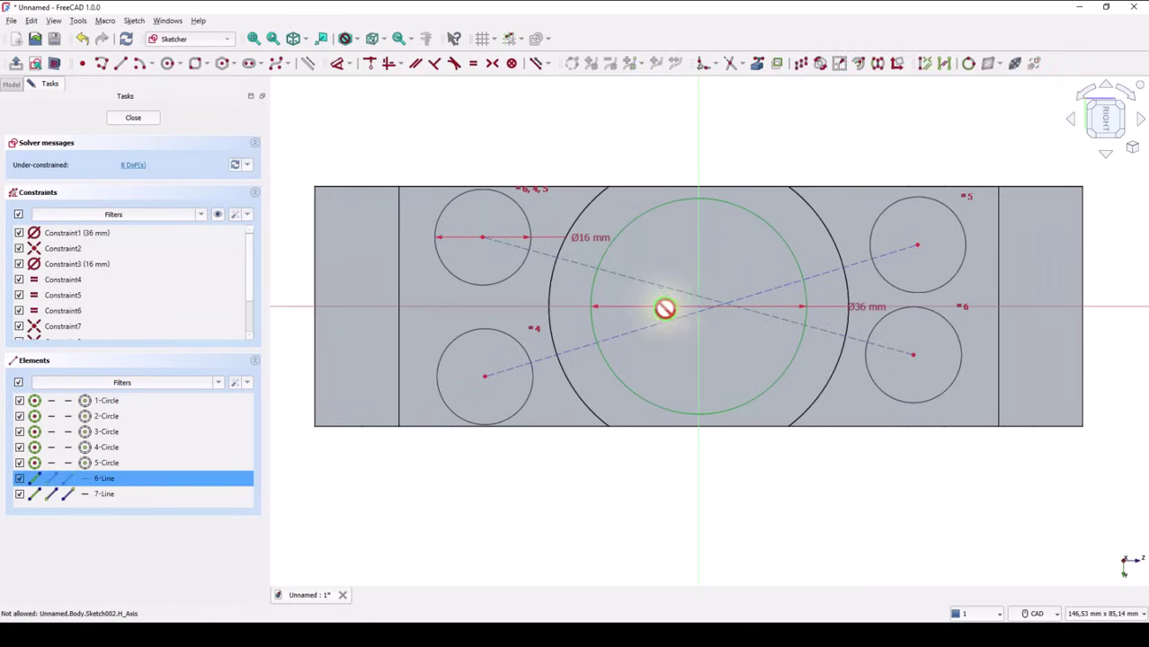
{"action": "left_click", "coordinate": [697, 306]}
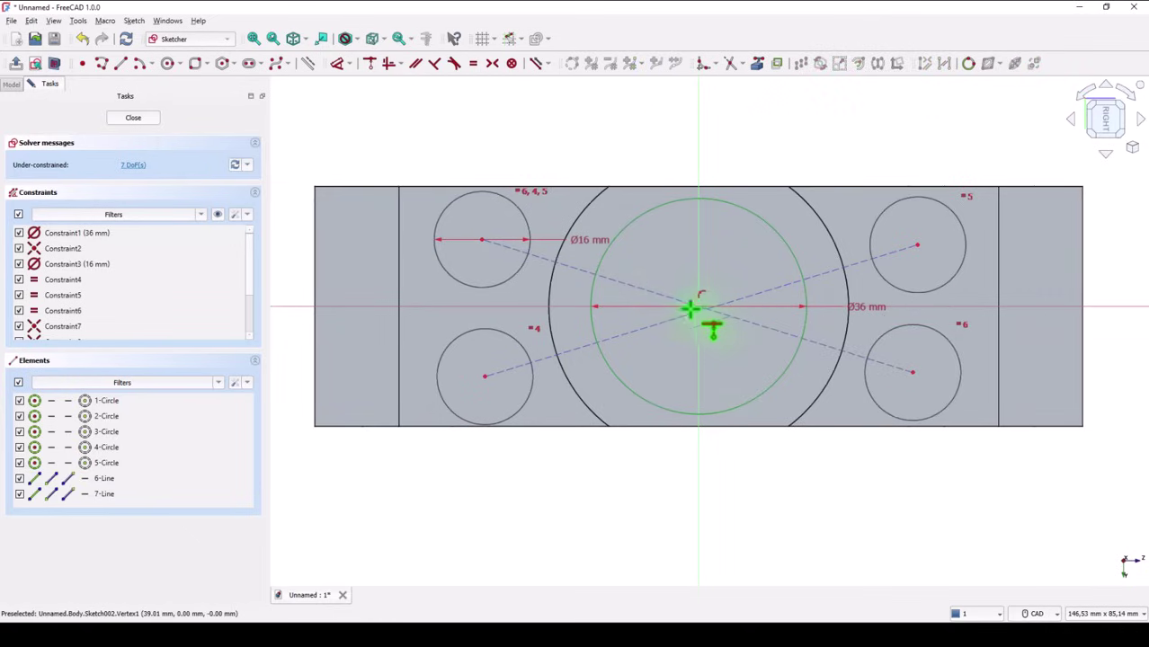
{"action": "left_click", "coordinate": [642, 329]}
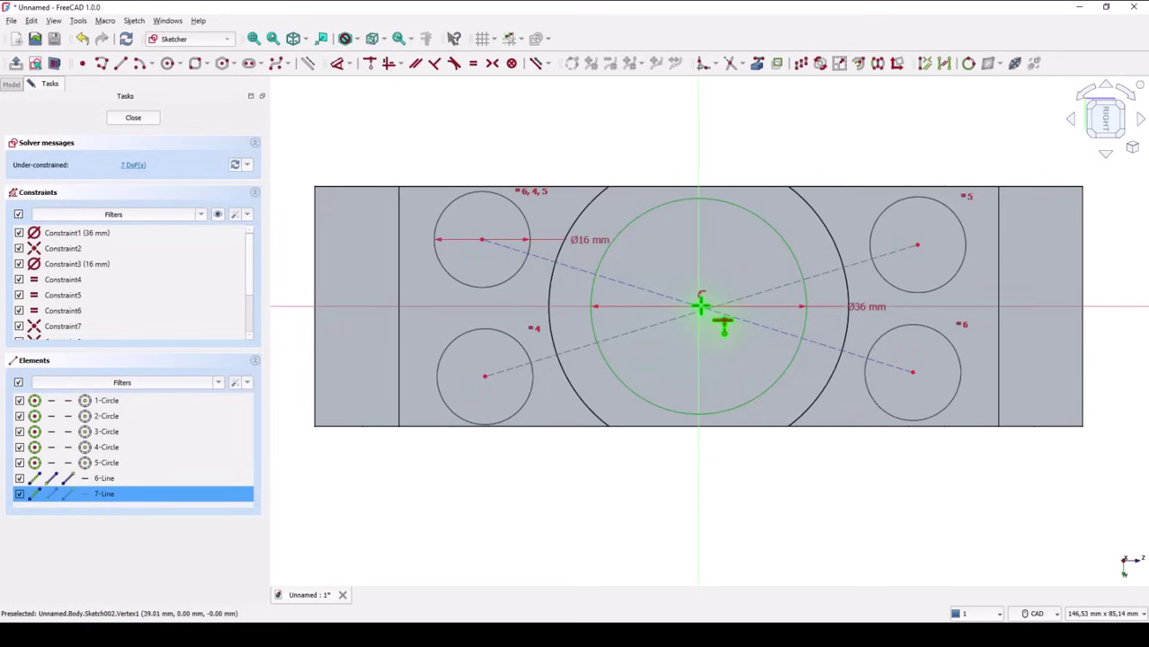
{"action": "left_click", "coordinate": [698, 306]}
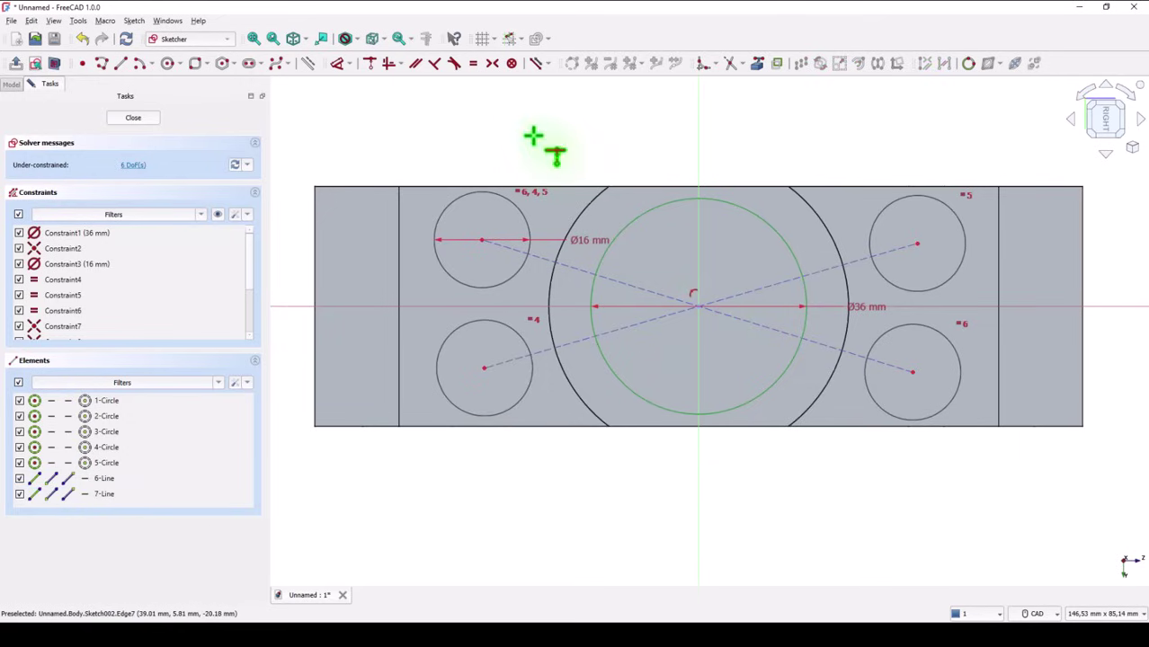
Step: Constrain each of the four small circles tangent to the 36 mm central circle
{"action": "left_click", "coordinate": [457, 66]}
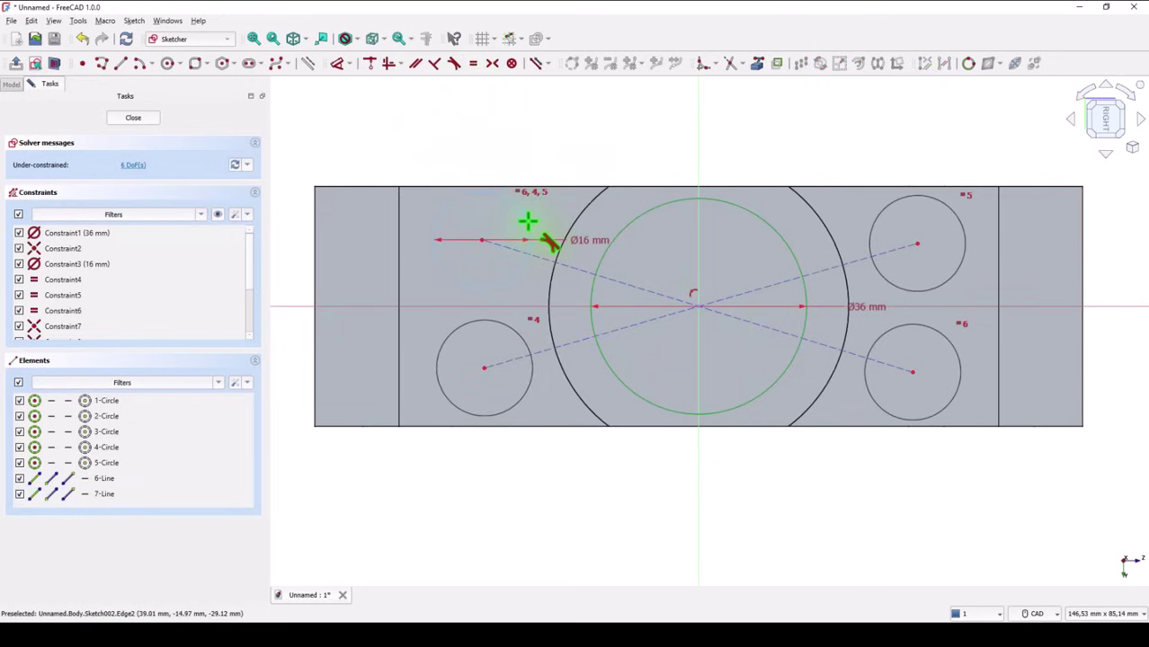
{"action": "left_click", "coordinate": [600, 260]}
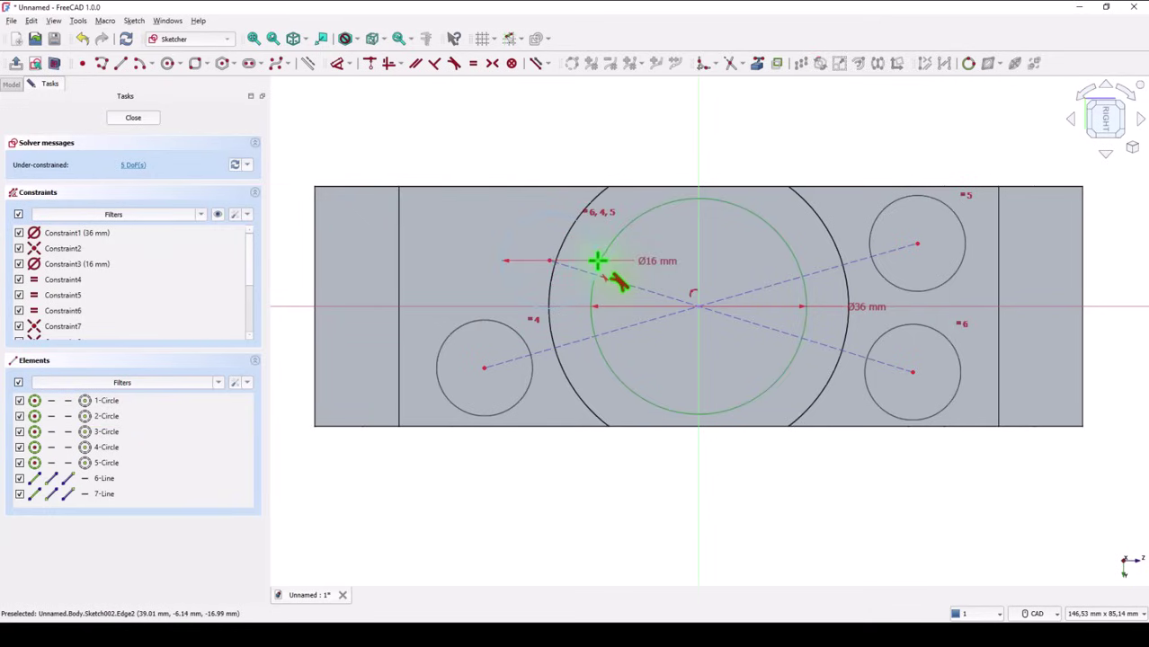
{"action": "left_click", "coordinate": [517, 337]}
{"action": "left_click", "coordinate": [592, 325]}
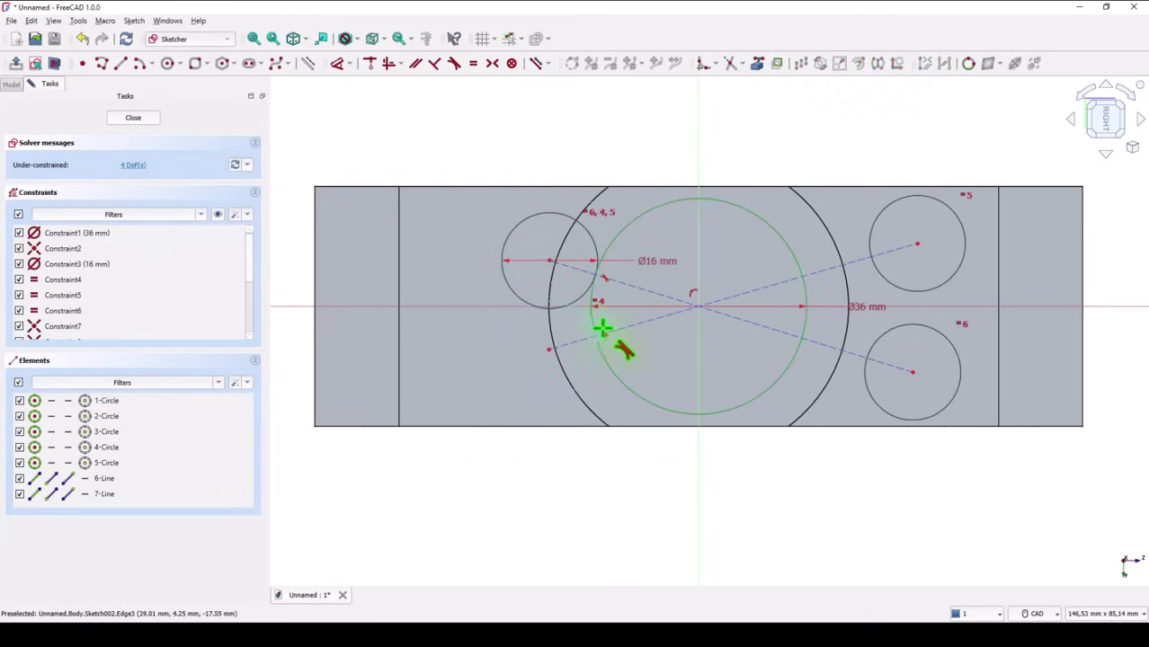
{"action": "left_click", "coordinate": [870, 248]}
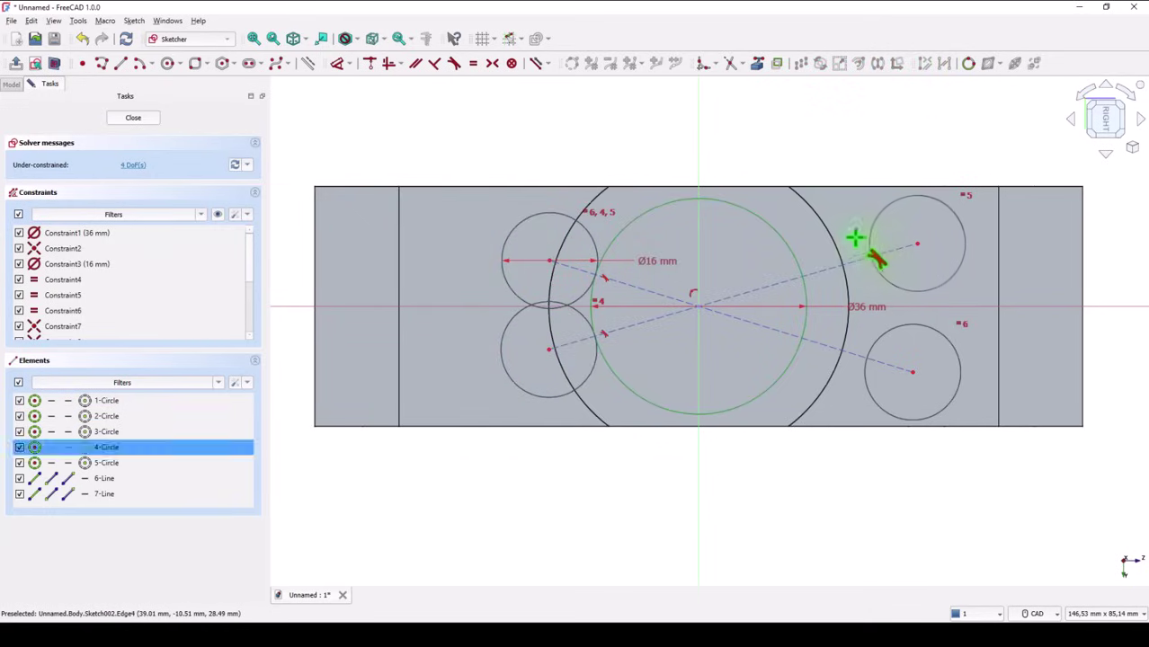
{"action": "left_click", "coordinate": [795, 252]}
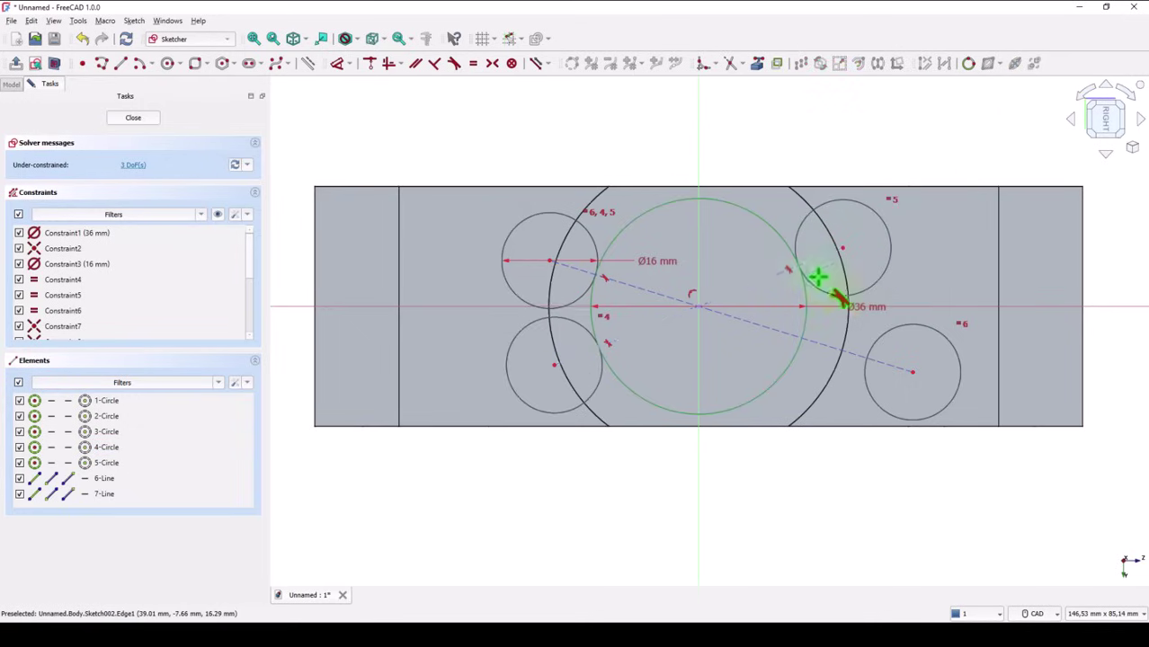
{"action": "left_click", "coordinate": [887, 334]}
{"action": "left_click", "coordinate": [804, 322]}
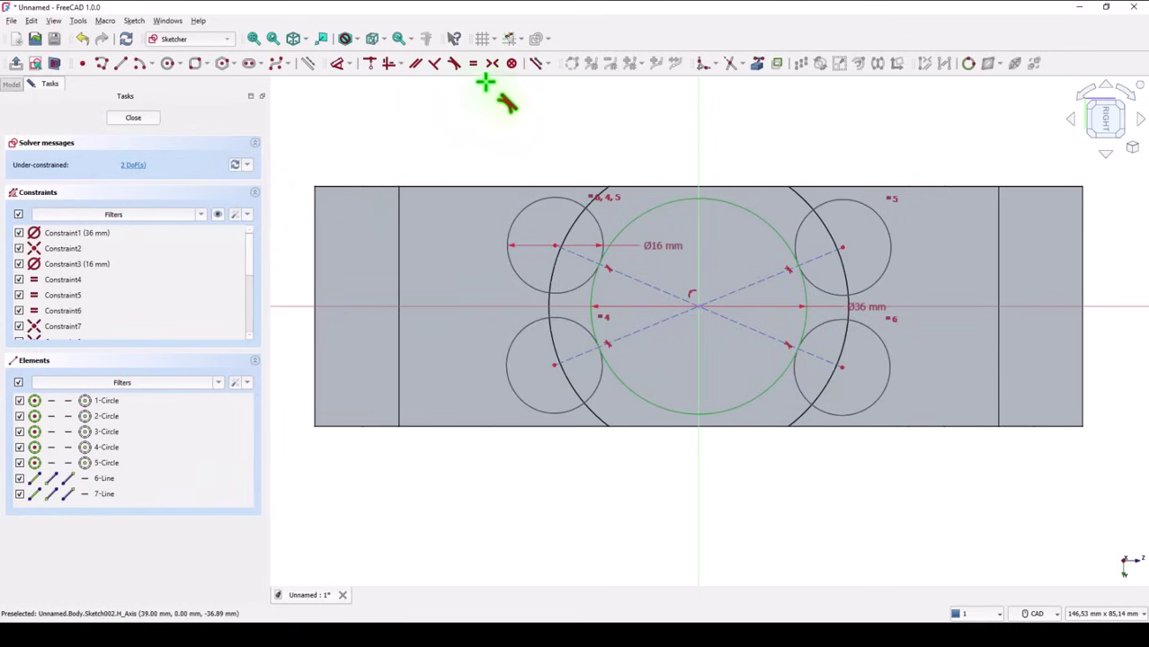
Step: Constrain the centres of the two small circles on the right side symmetric about the horizontal axis
{"action": "left_click", "coordinate": [512, 63]}
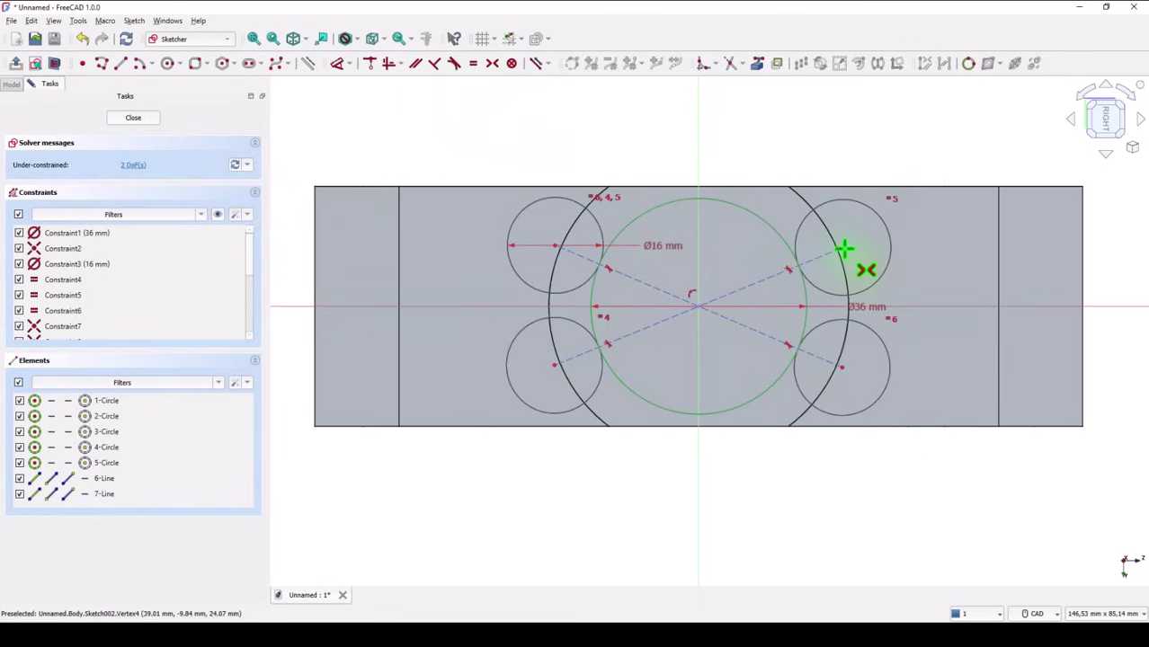
{"action": "left_click", "coordinate": [845, 250]}
{"action": "left_click", "coordinate": [843, 367]}
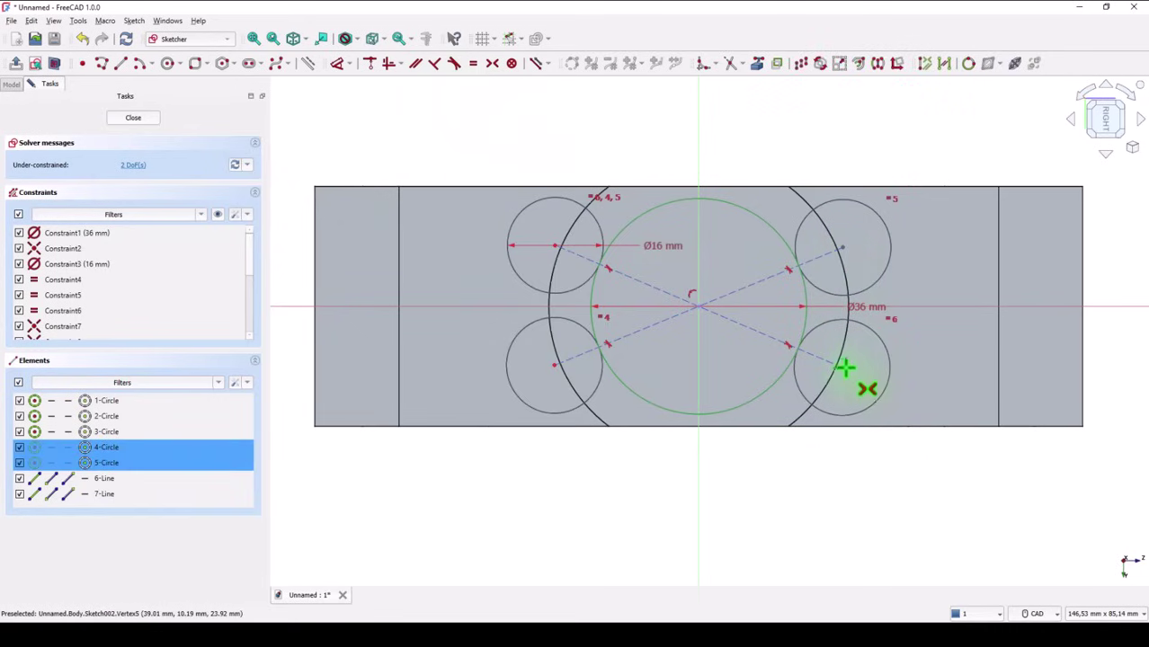
{"action": "left_click", "coordinate": [959, 307]}
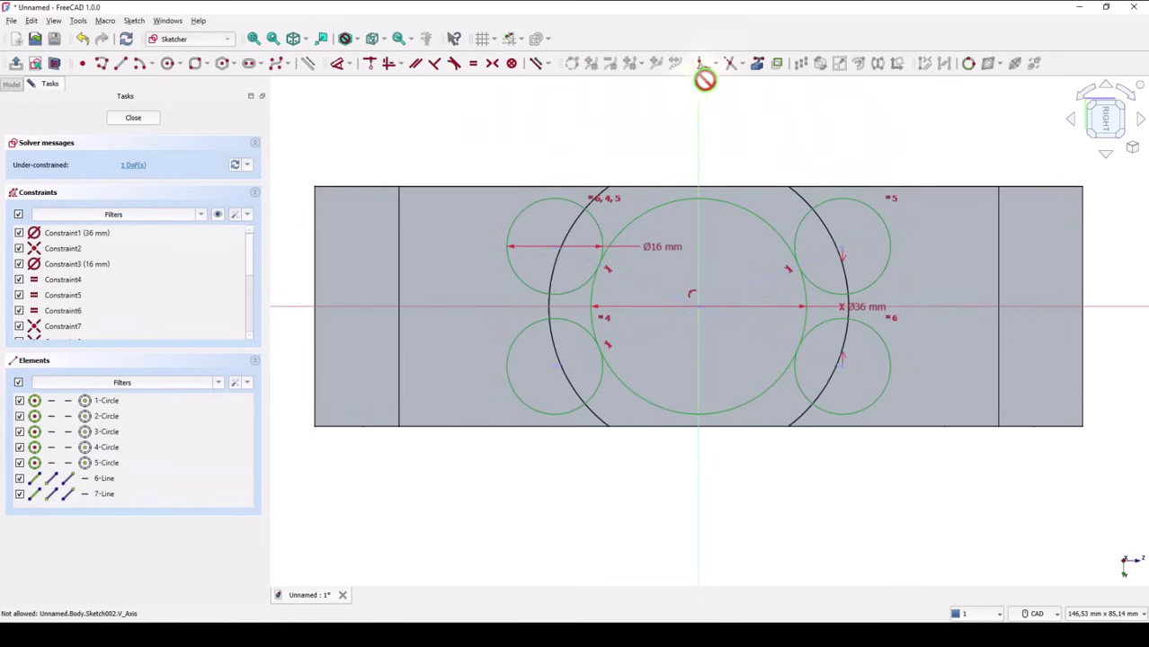
{"action": "left_click", "coordinate": [730, 63]}
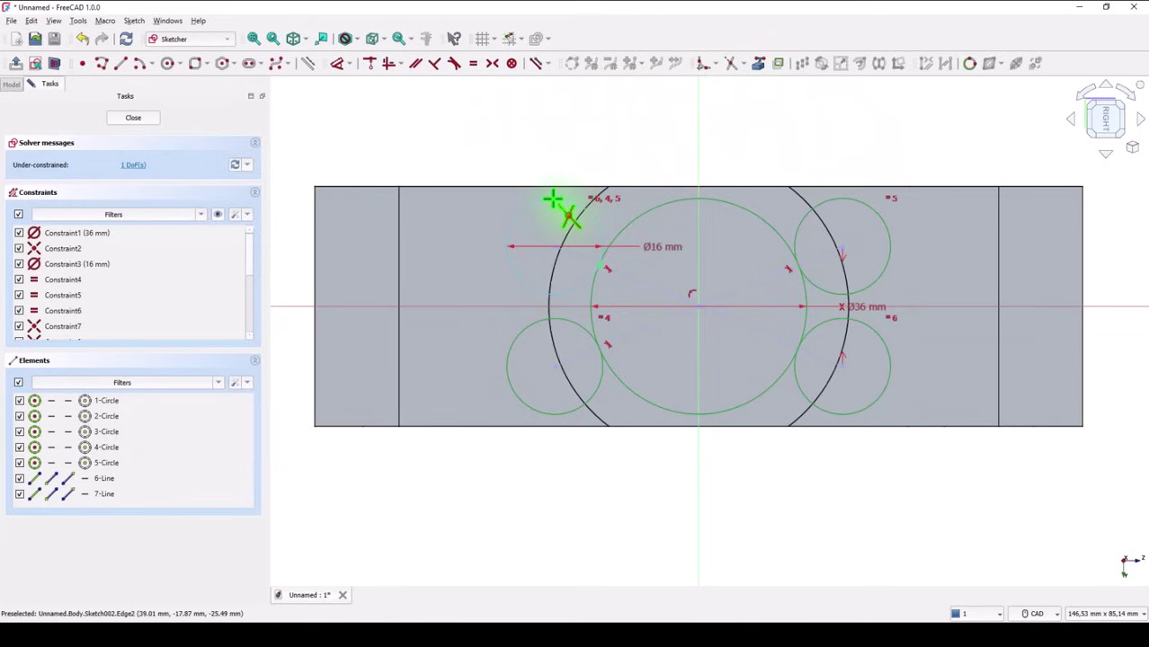
{"action": "left_click", "coordinate": [546, 202]}
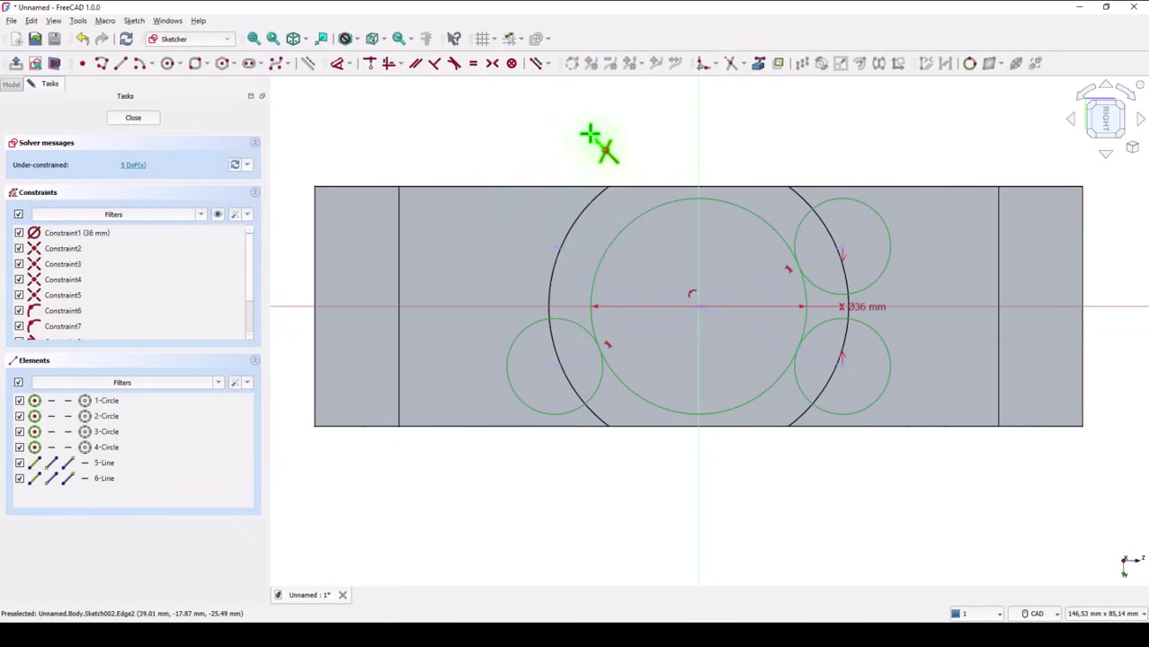
{"action": "key", "text": "ctrl+z"}
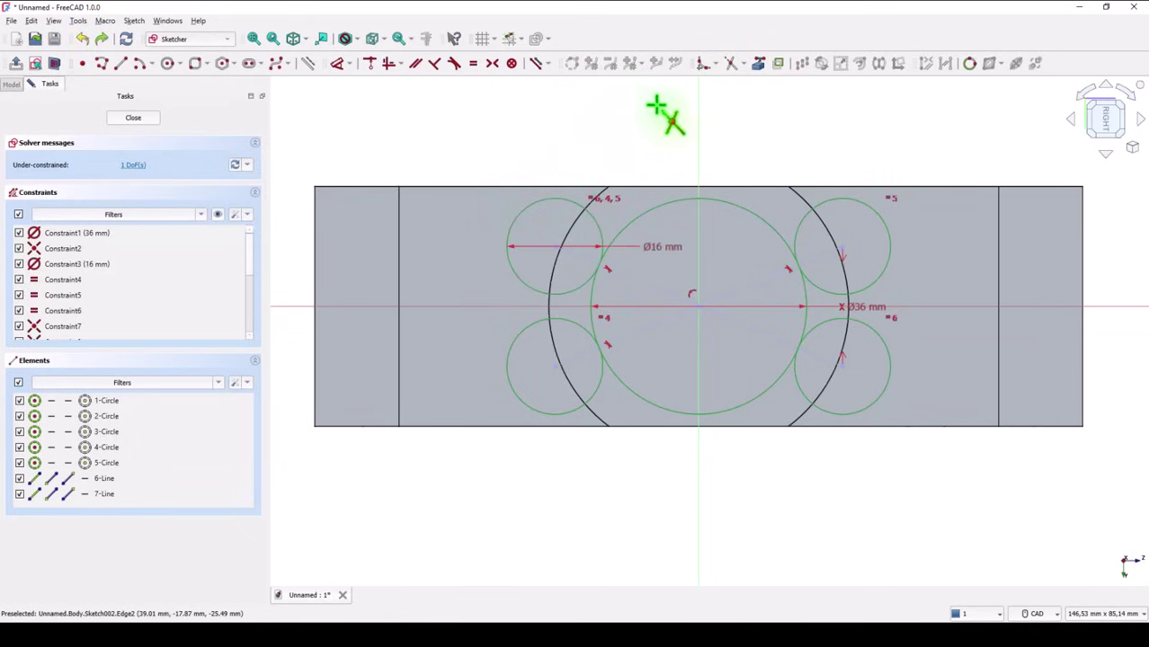
Step: Project the two curved body edges on either side of the central circle into the sketch as external geometry
{"action": "left_click", "coordinate": [570, 229]}
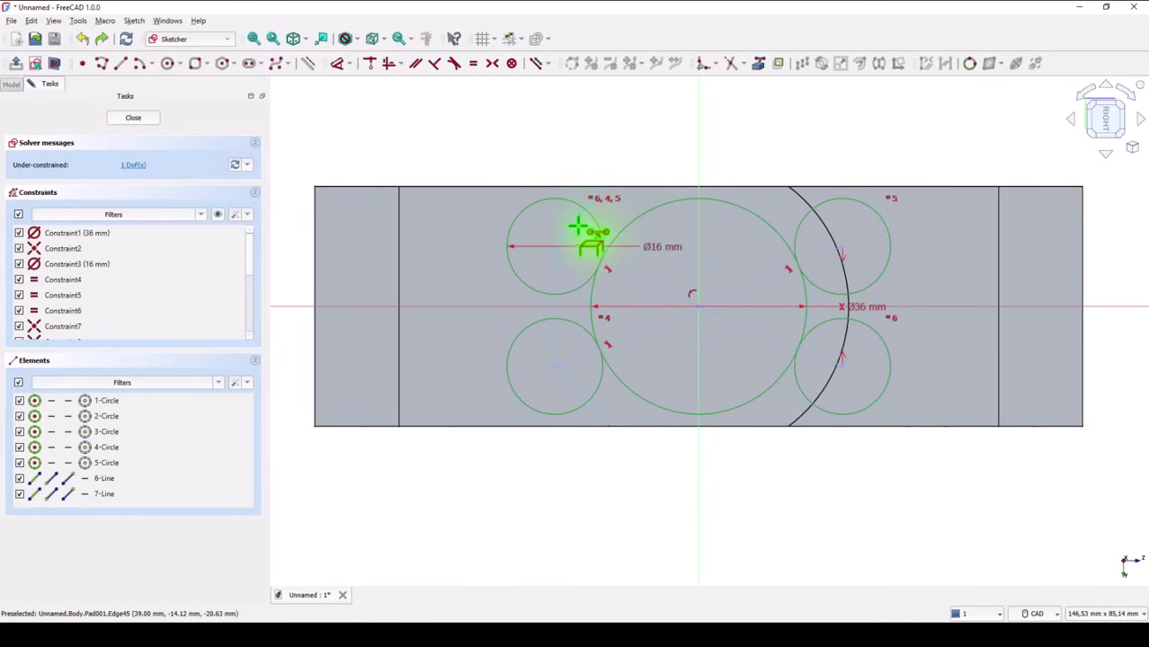
{"action": "key", "text": "ctrl+z"}
{"action": "left_click", "coordinate": [800, 201]}
{"action": "key", "text": "ctrl+z"}
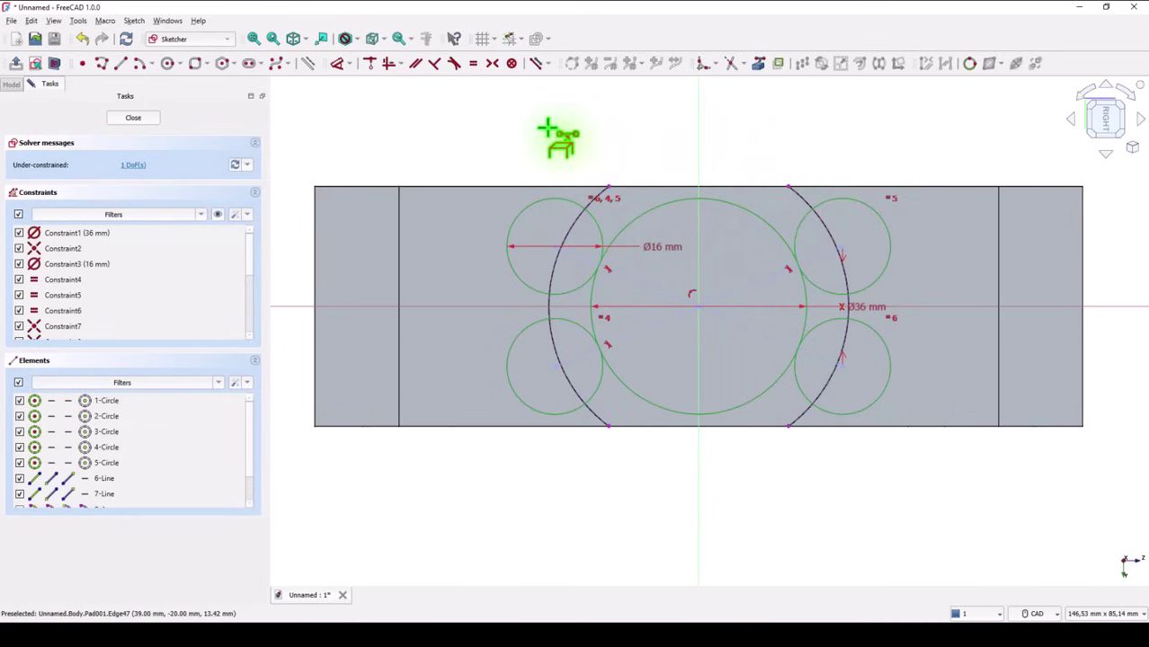
Step: Trim the outer portions of all four small circles back to the projected curved edges
{"action": "left_click", "coordinate": [731, 64]}
{"action": "left_click", "coordinate": [546, 204]}
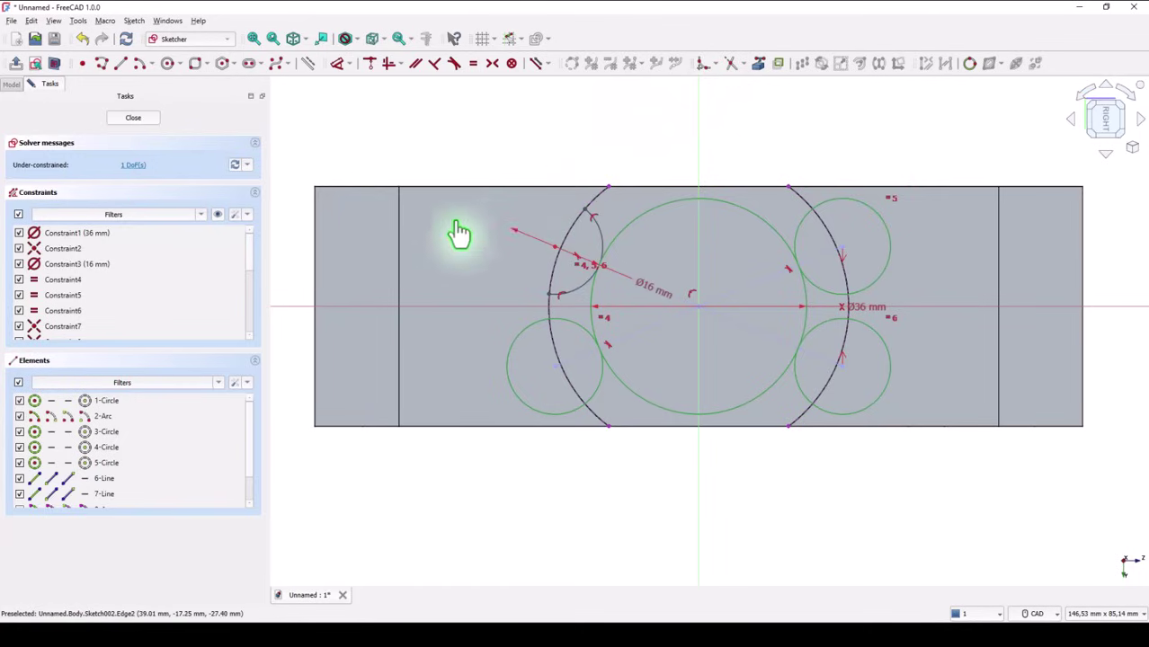
{"action": "left_click", "coordinate": [508, 403]}
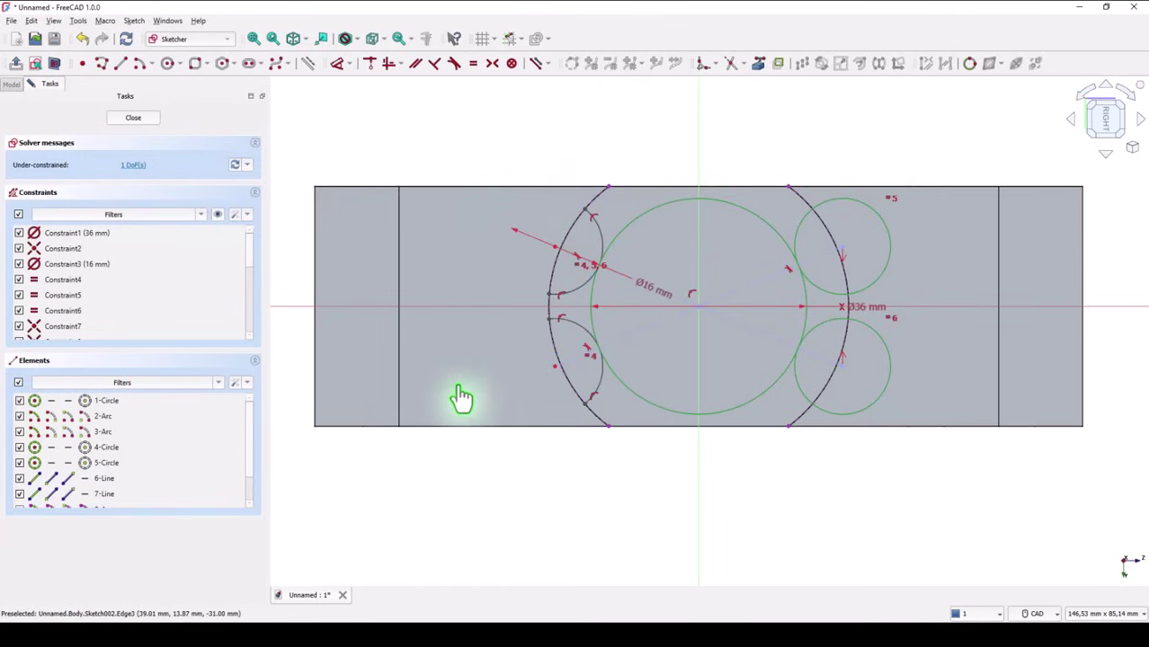
{"action": "left_click", "coordinate": [890, 251]}
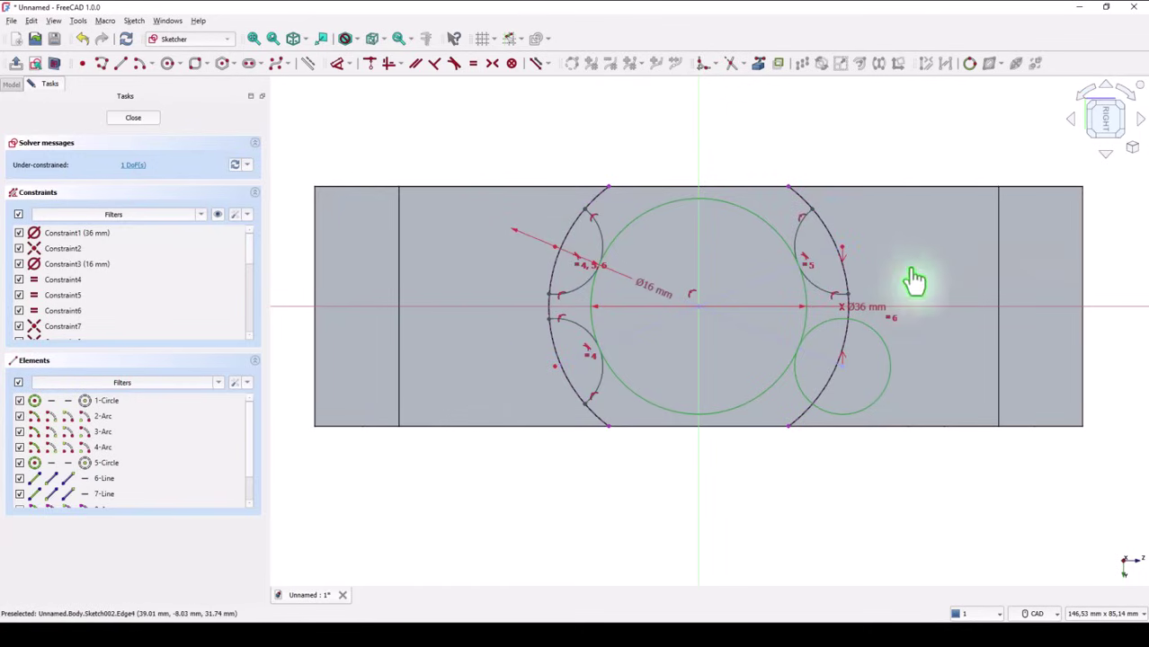
{"action": "left_click", "coordinate": [887, 343]}
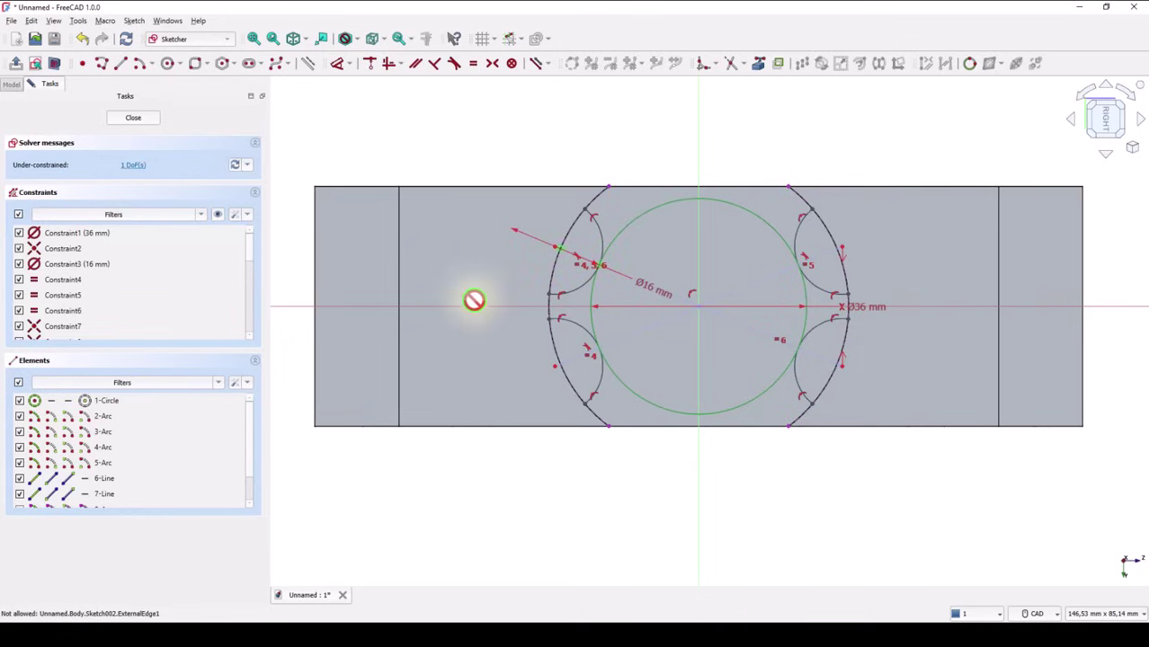
Step: Trim the inner portions of the four small arcs back to their tangent points on the central circle
{"action": "left_click", "coordinate": [568, 291]}
{"action": "left_click", "coordinate": [574, 301]}
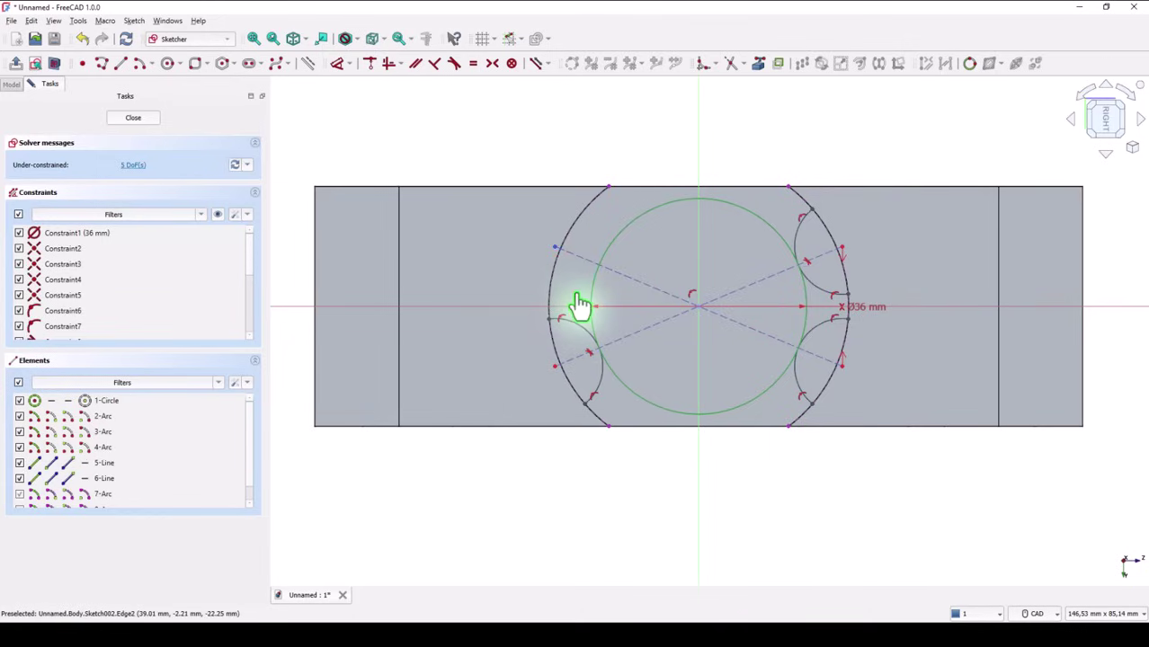
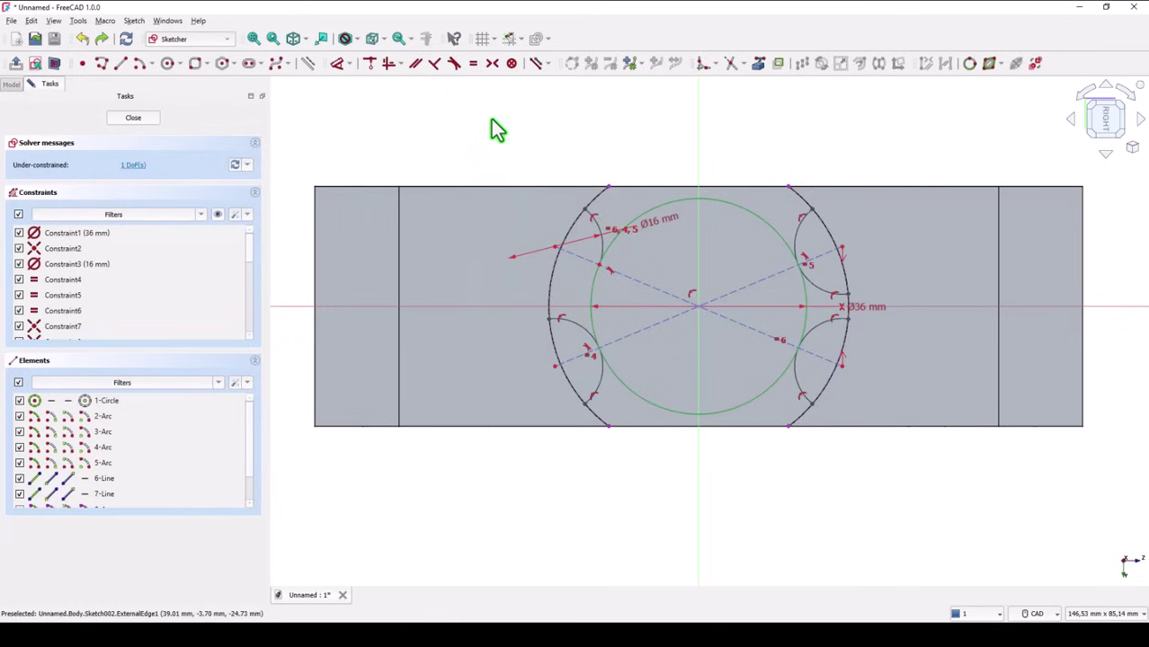
{"action": "left_click", "coordinate": [732, 72]}
{"action": "left_click", "coordinate": [579, 330]}
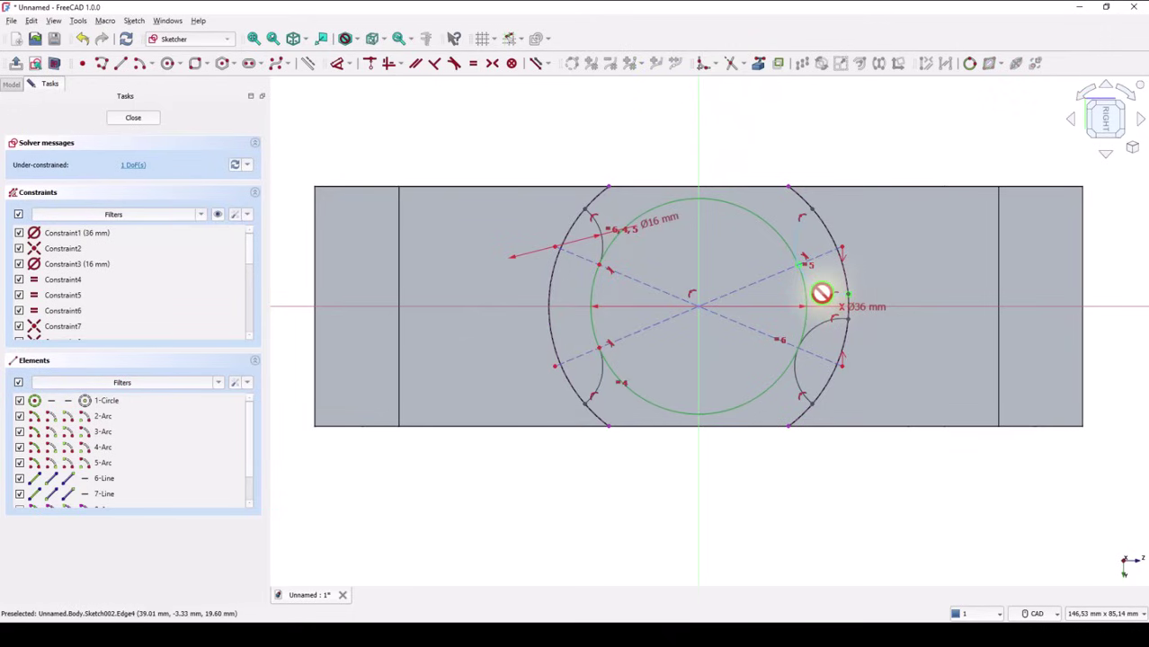
{"action": "left_click", "coordinate": [814, 321]}
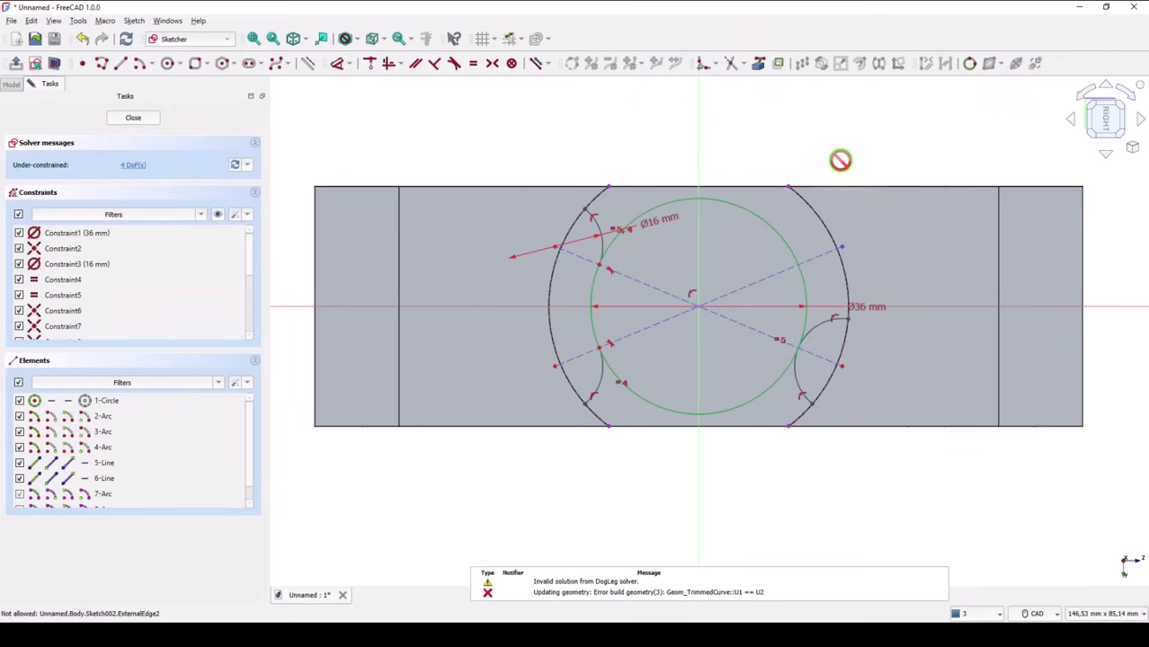
{"action": "key", "text": "ctrl+z"}
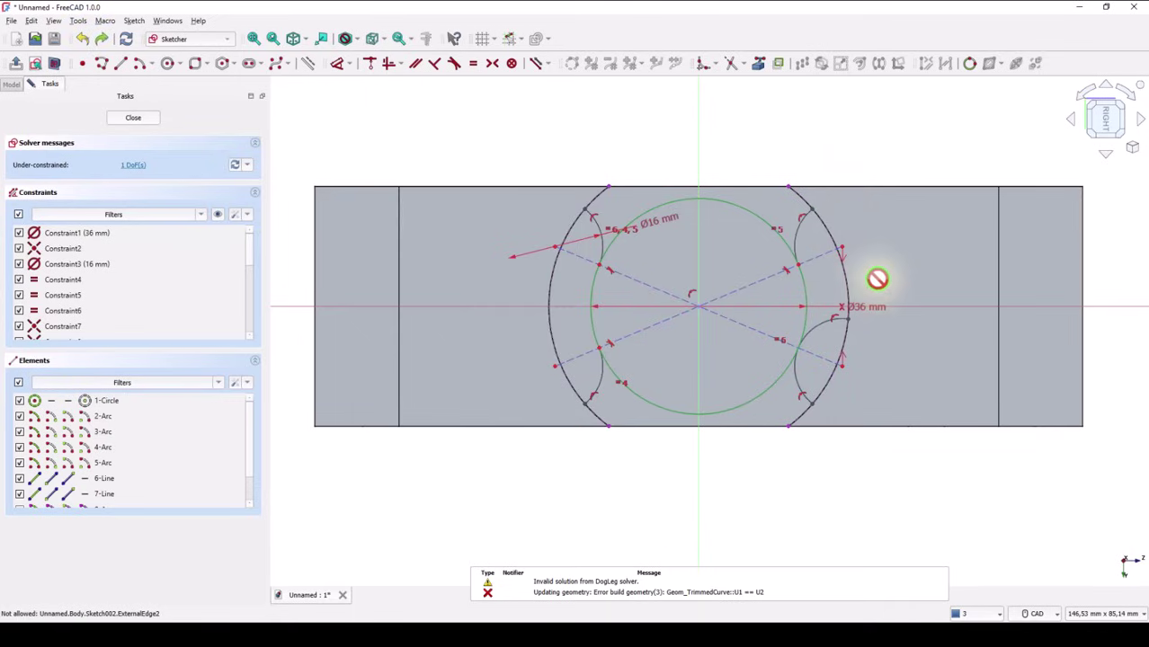
{"action": "left_click", "coordinate": [821, 333]}
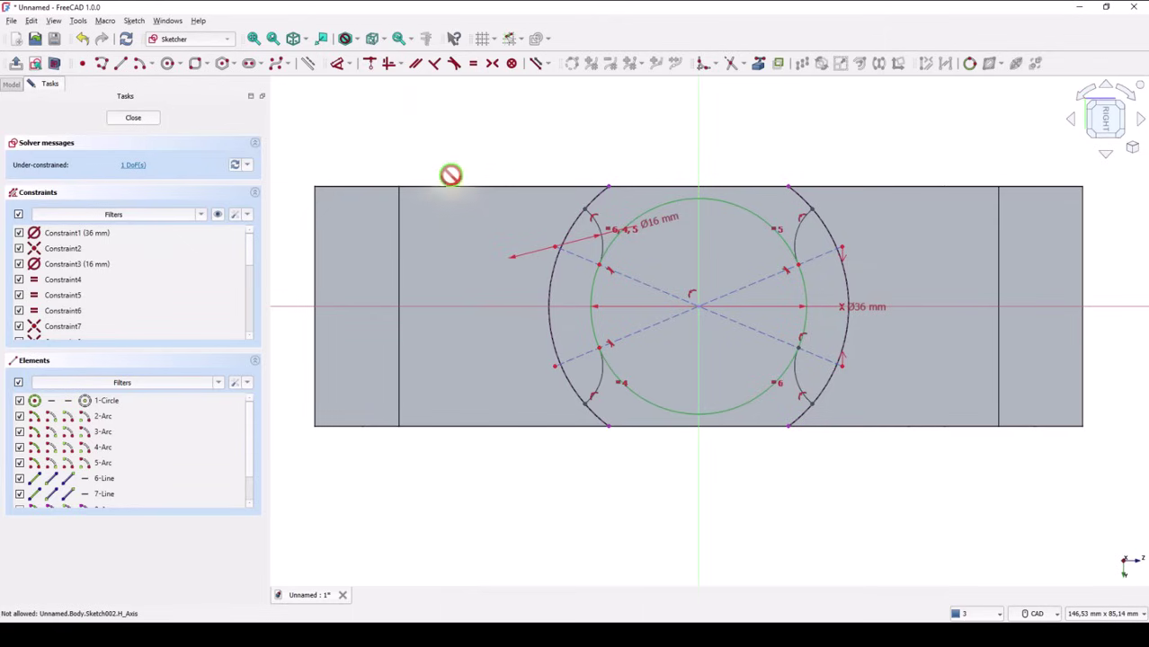
Step: Constrain the angle between the two diagonal construction lines to 40°
{"action": "left_click", "coordinate": [337, 64]}
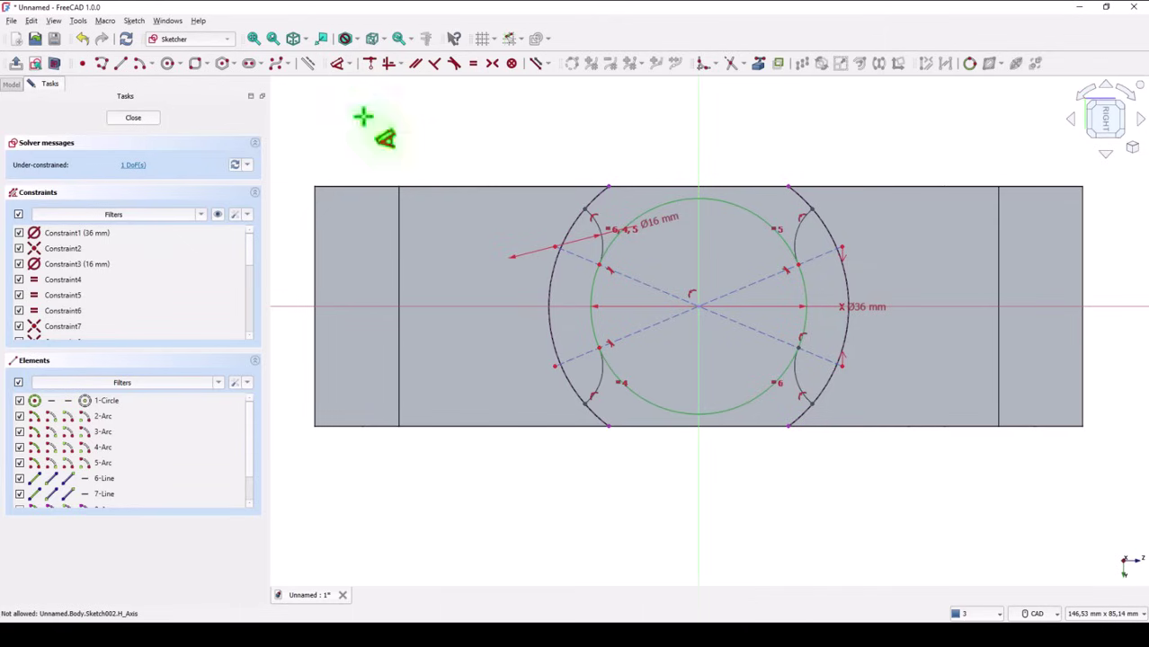
{"action": "left_click", "coordinate": [758, 281]}
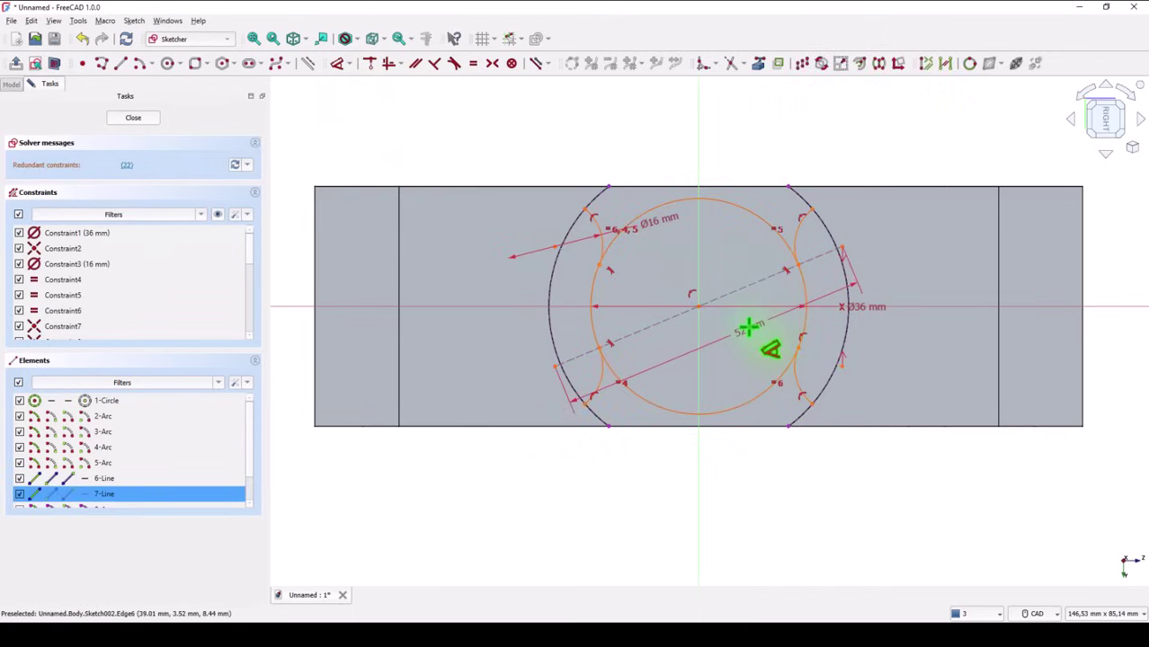
{"action": "left_click", "coordinate": [789, 342]}
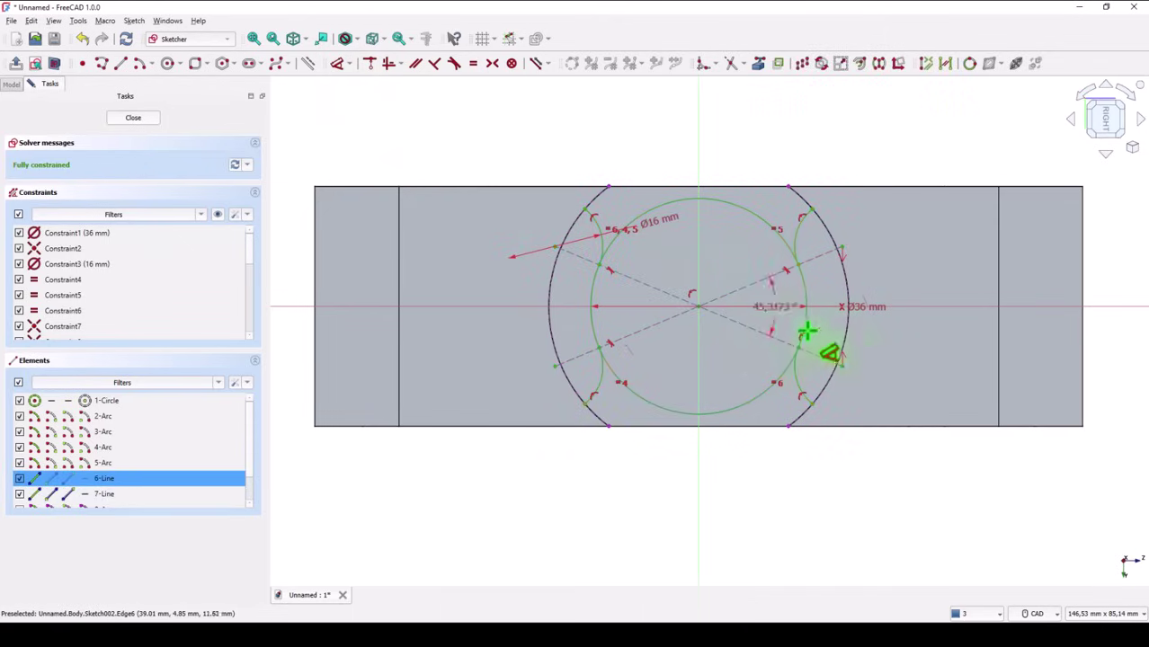
{"action": "left_click", "coordinate": [932, 335]}
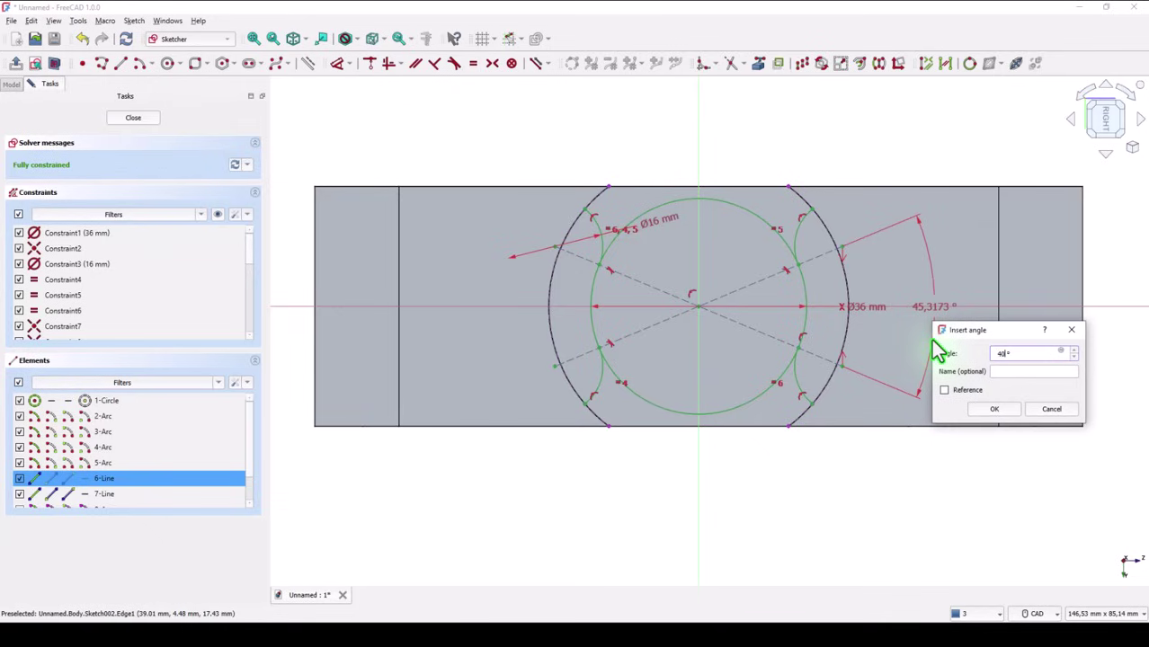
{"action": "key", "text": "Return"}
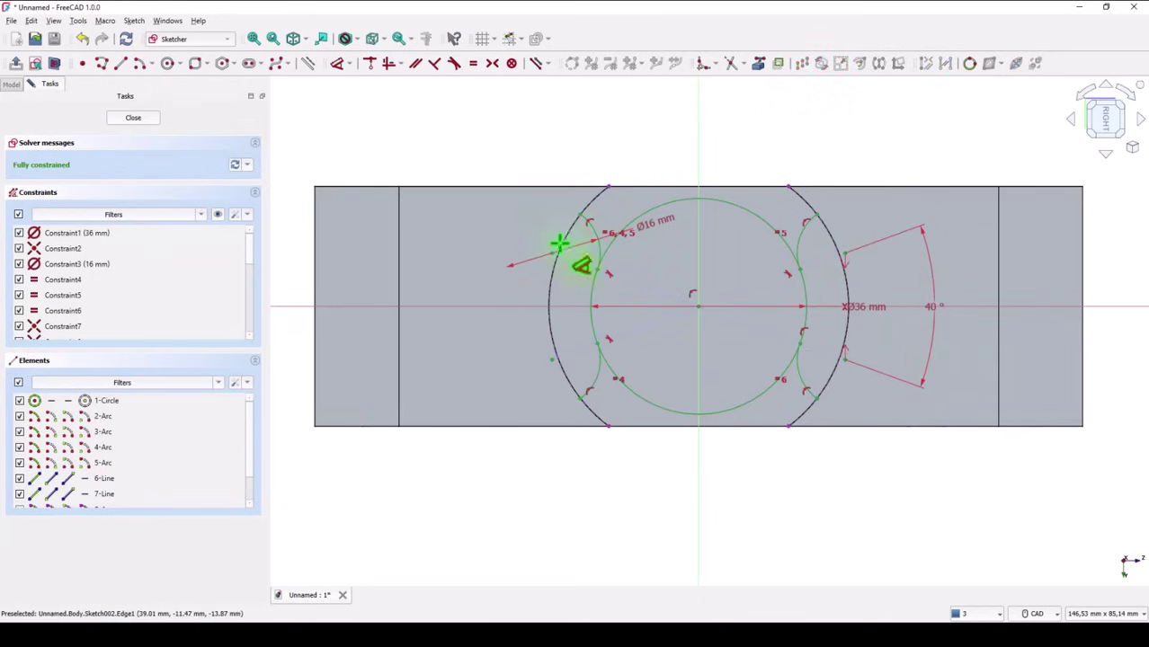
{"action": "left_click", "coordinate": [753, 223]}
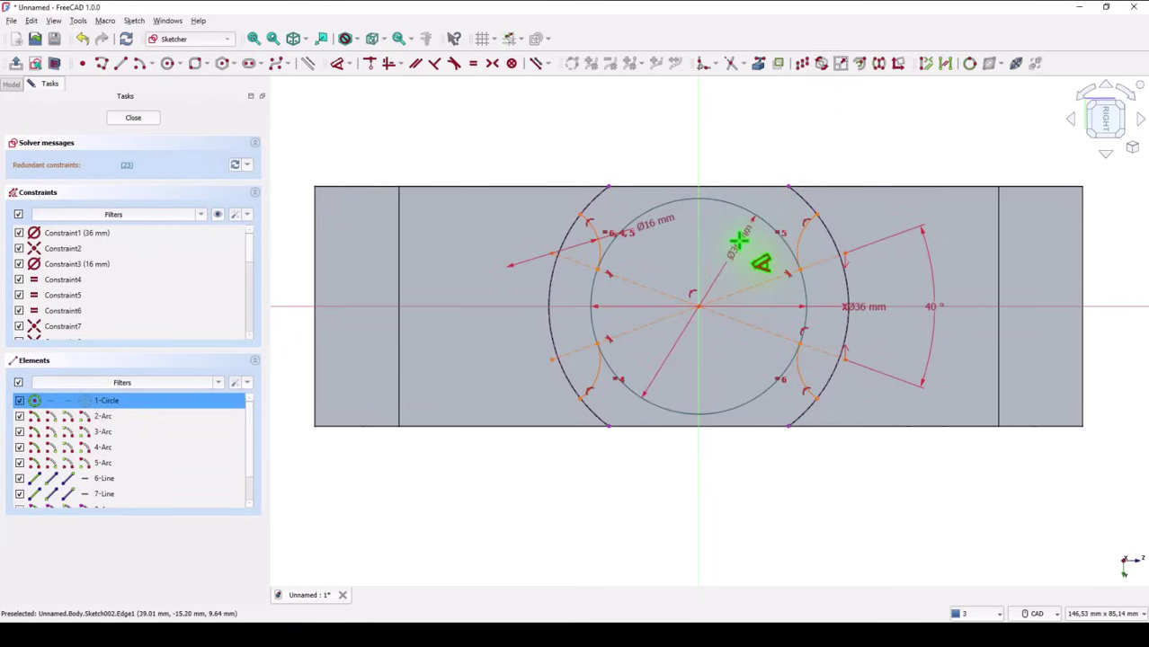
{"action": "right_click", "coordinate": [732, 241]}
{"action": "right_click", "coordinate": [720, 145]}
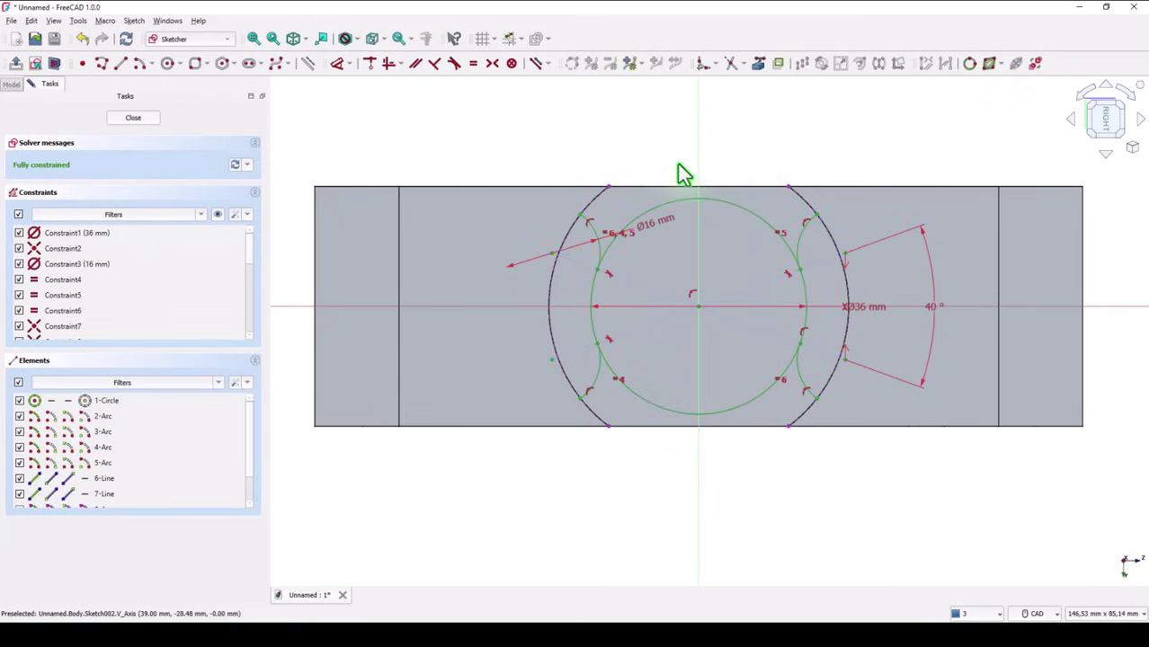
Step: Trim away the upper and lower portions of the 36 mm central circle, keeping the two side arcs between the small arcs
{"action": "left_click", "coordinate": [730, 65]}
{"action": "left_click", "coordinate": [748, 218]}
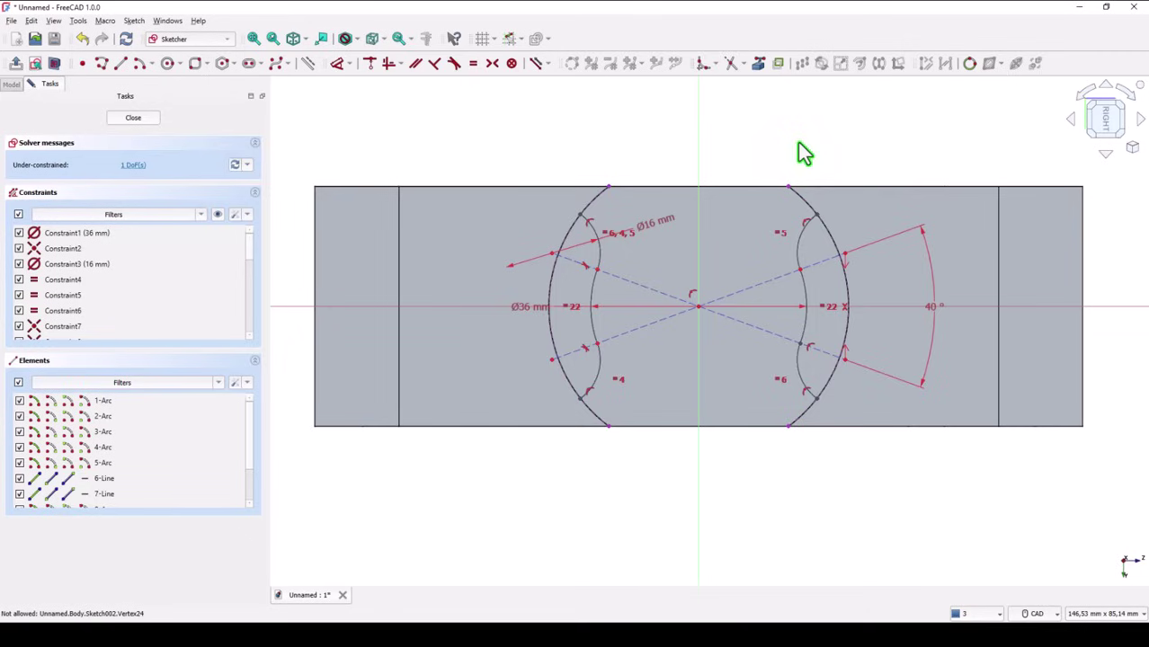
{"action": "key", "text": "ctrl+z"}
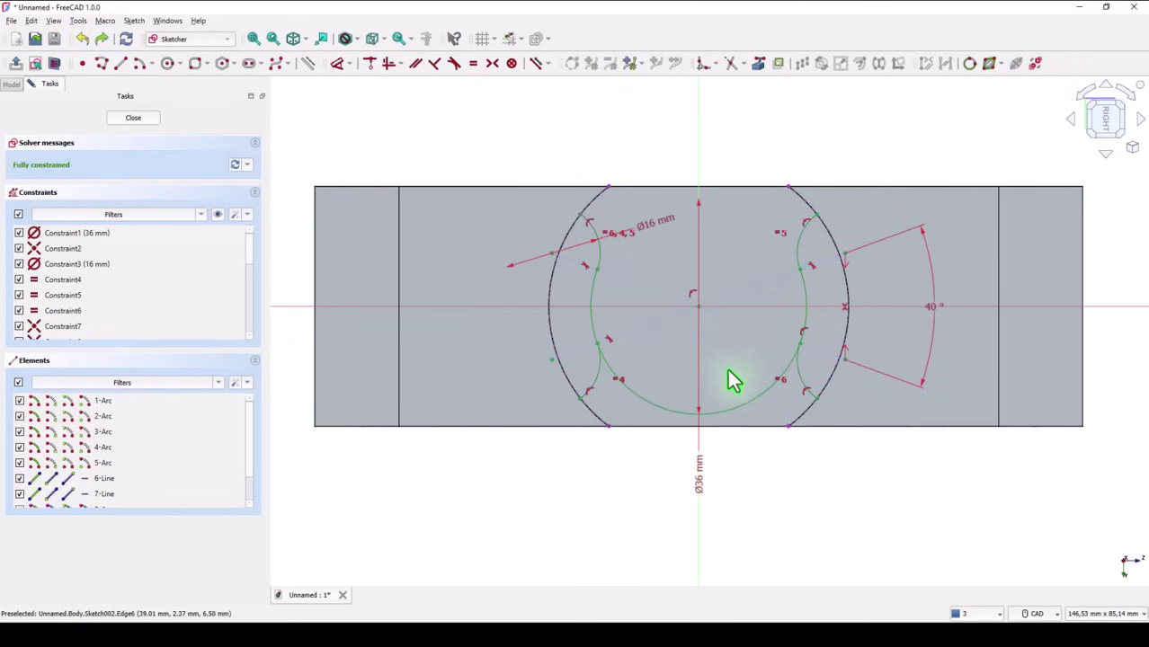
{"action": "left_click", "coordinate": [733, 76]}
{"action": "left_click", "coordinate": [767, 412]}
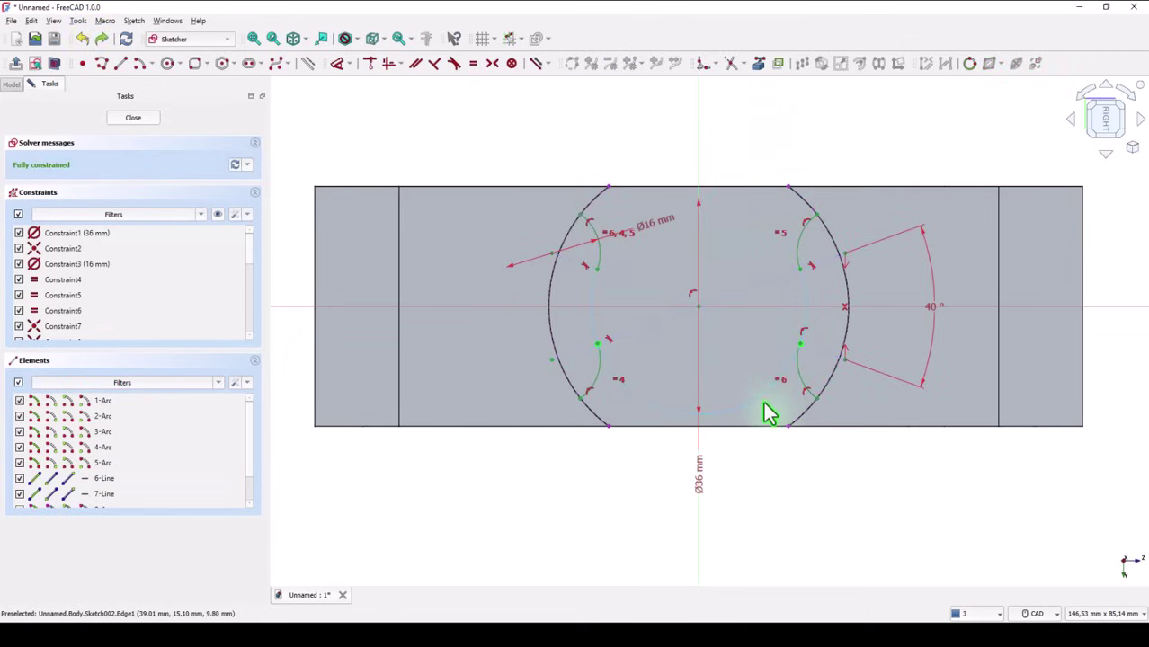
{"action": "left_click", "coordinate": [764, 413]}
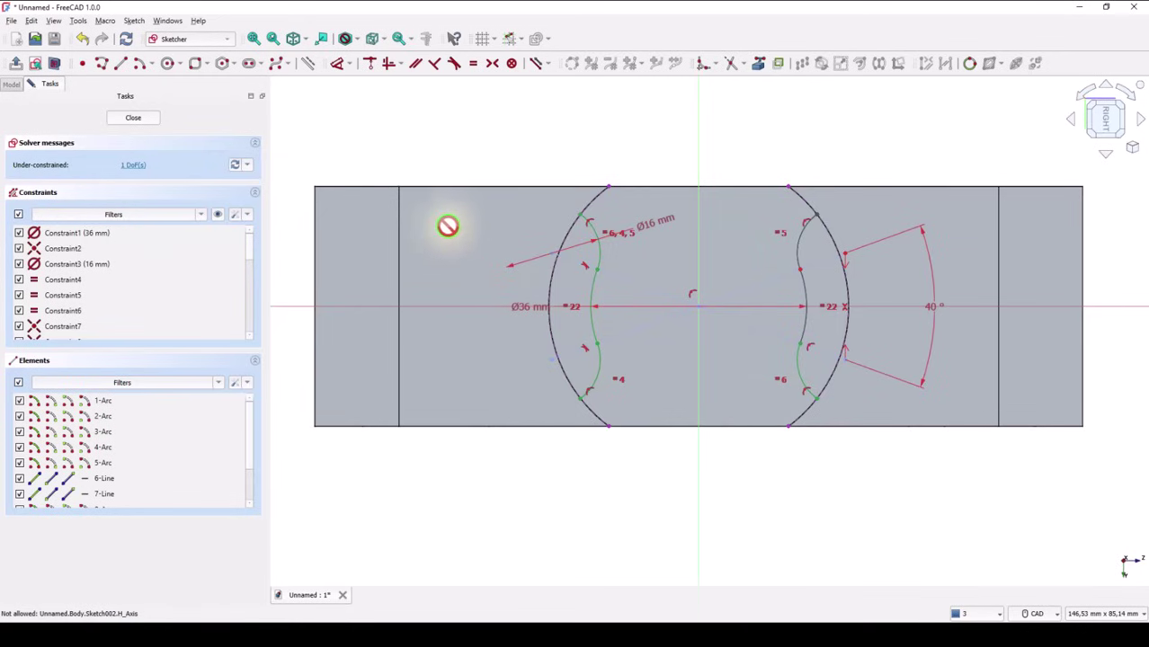
Step: Draw an arc centred on the origin along the right curved edge, joining the outer ends of the two right-hand small arcs
{"action": "left_click", "coordinate": [142, 70]}
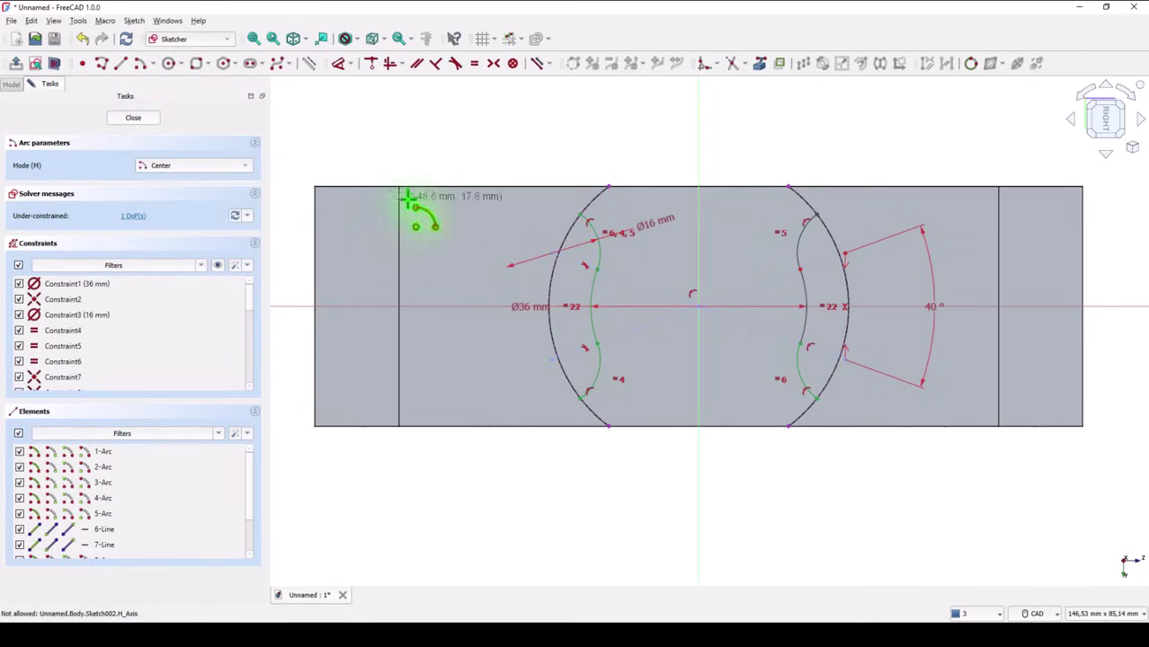
{"action": "left_click", "coordinate": [699, 315]}
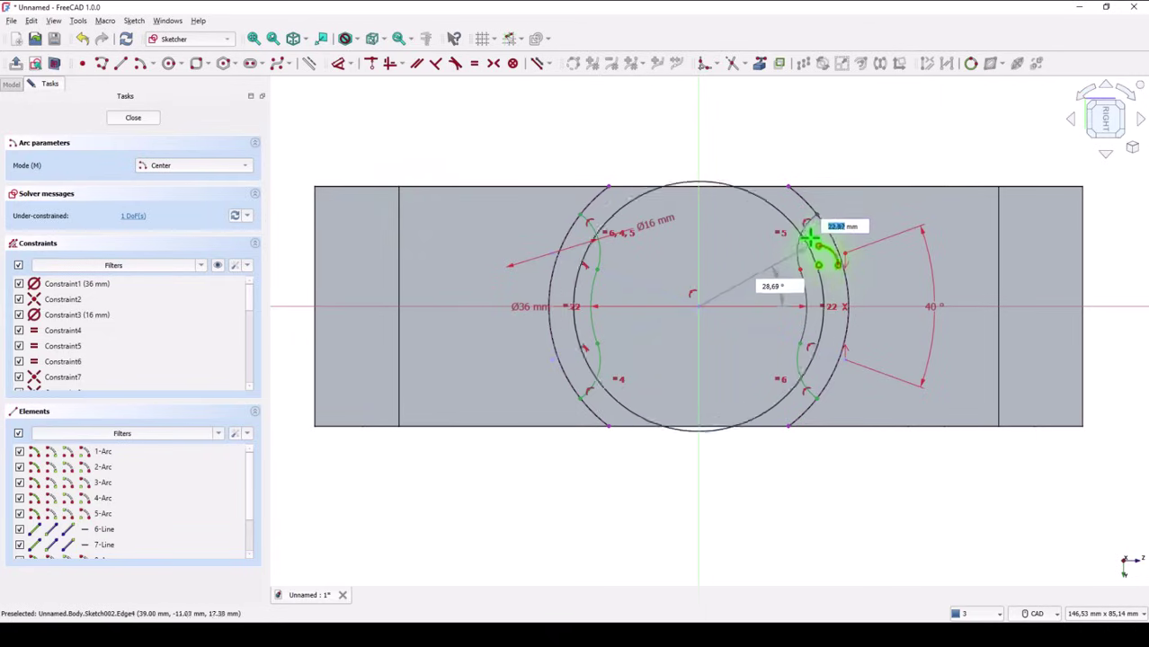
{"action": "left_click", "coordinate": [832, 227]}
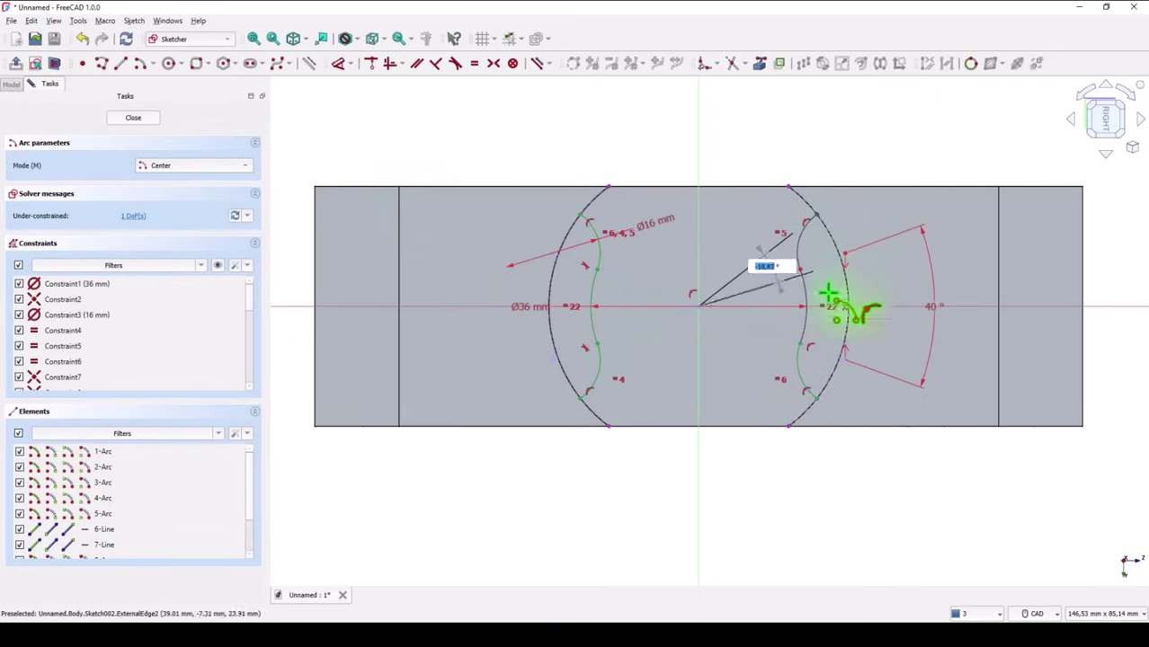
{"action": "left_click", "coordinate": [815, 395]}
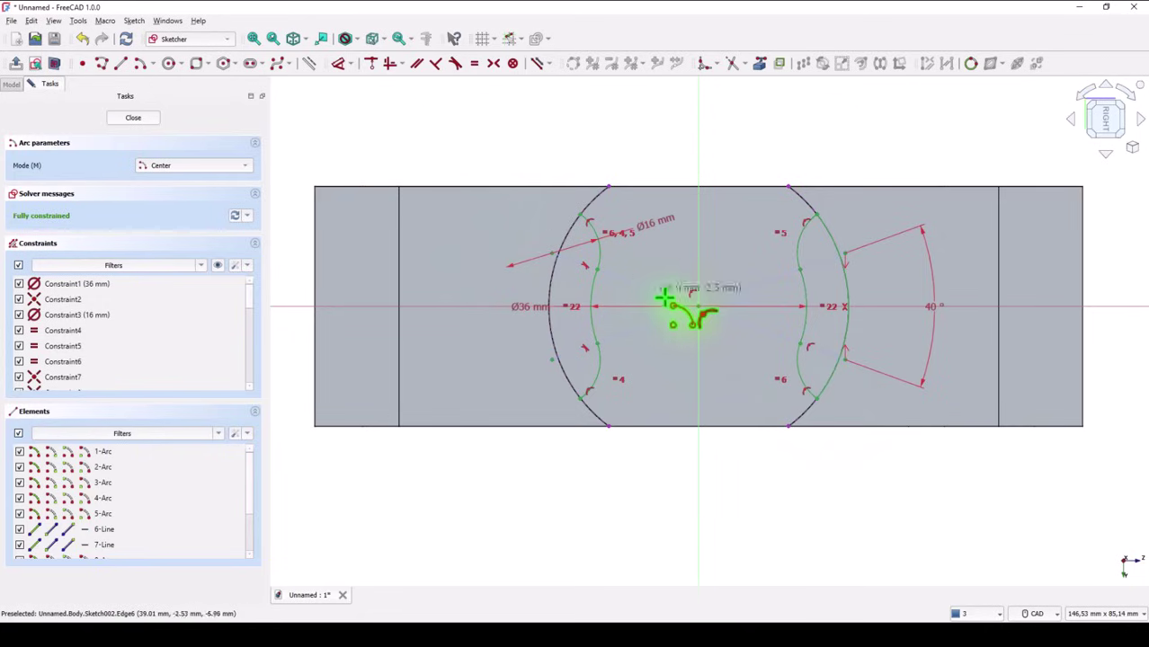
Step: Try to draw a matching origin-centred arc on the left, between the outer ends of the two left-hand small arcs
{"action": "left_click", "coordinate": [698, 308]}
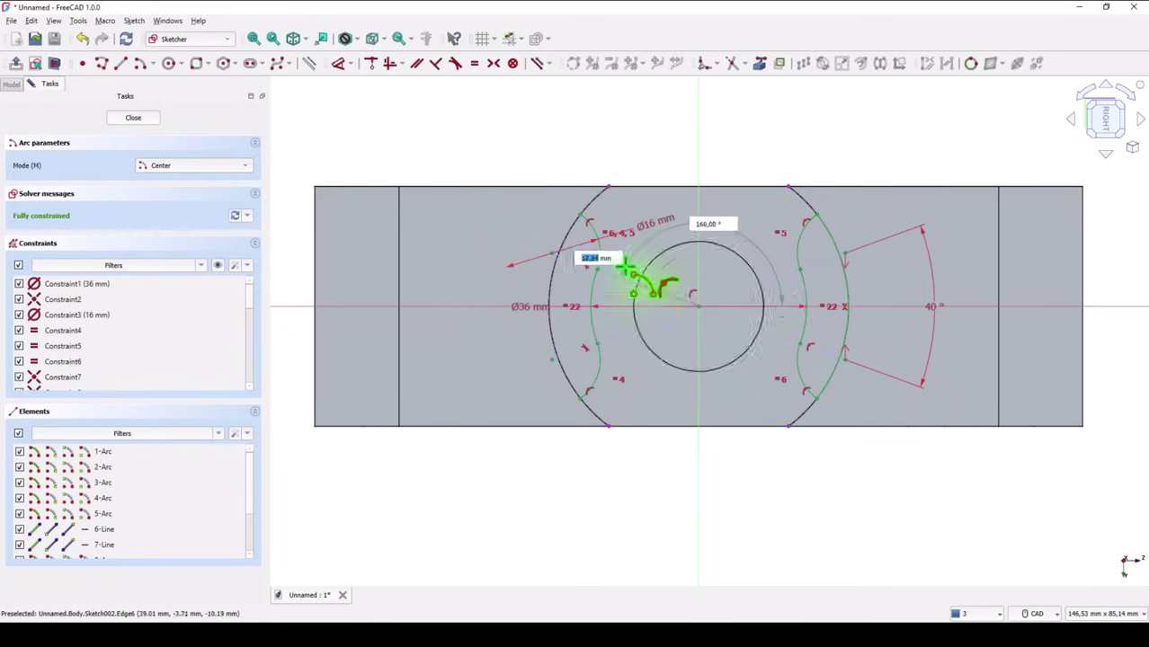
{"action": "left_click", "coordinate": [589, 224]}
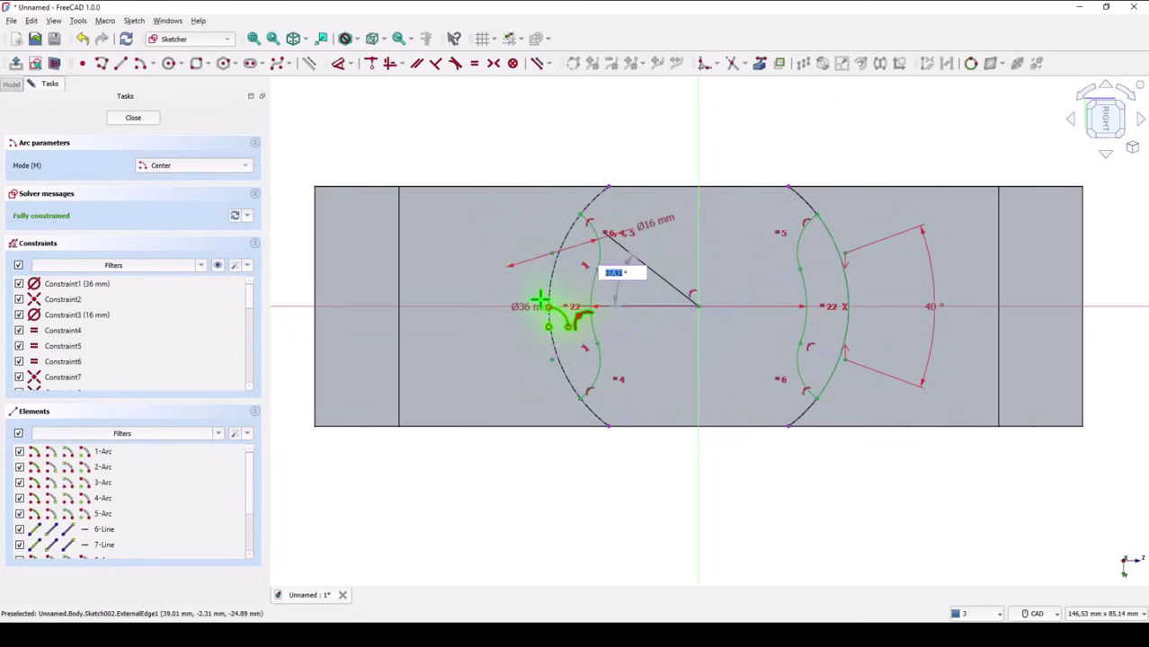
{"action": "left_click", "coordinate": [576, 397]}
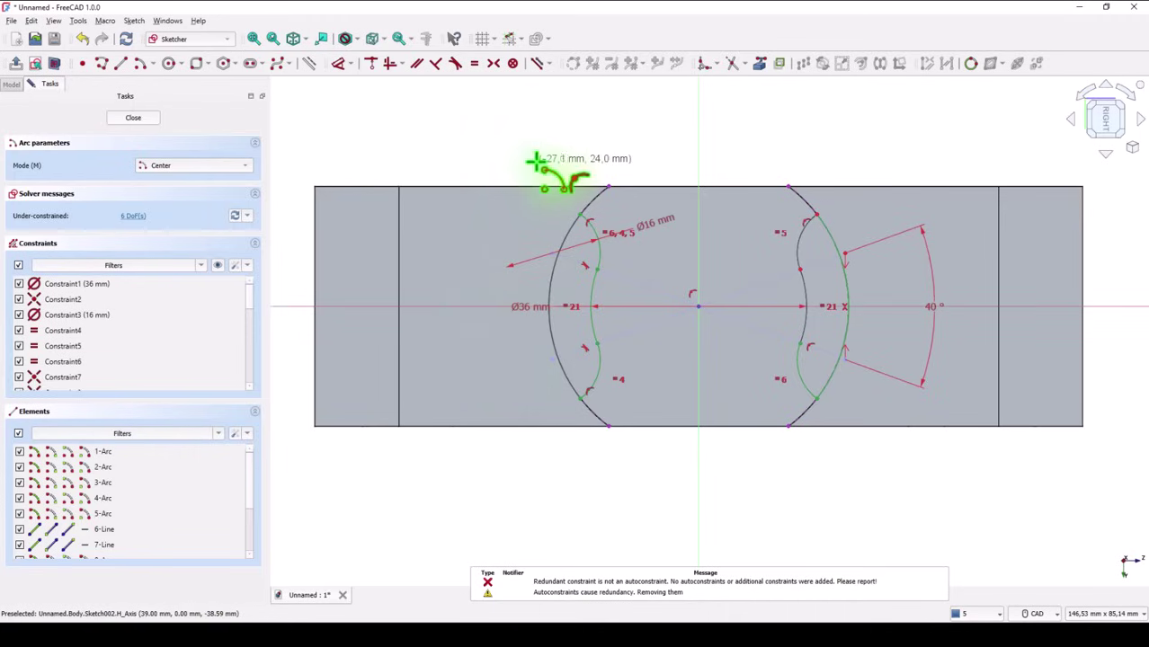
{"action": "key", "text": "Escape"}
{"action": "left_click", "coordinate": [559, 248]}
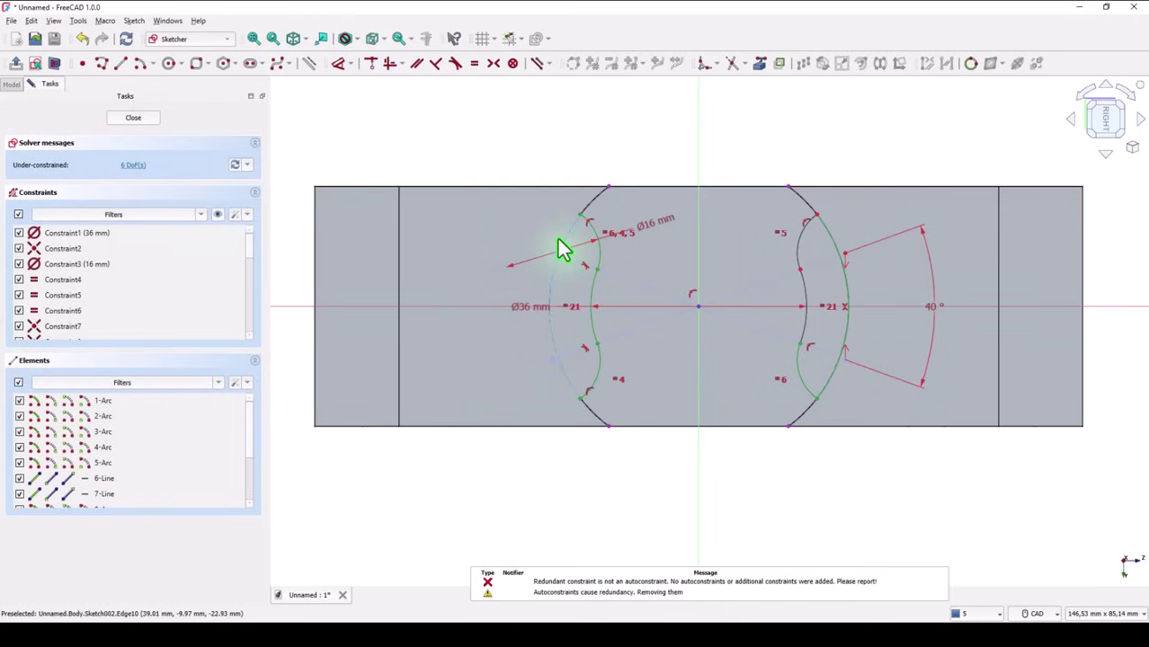
{"action": "left_click", "coordinate": [526, 117]}
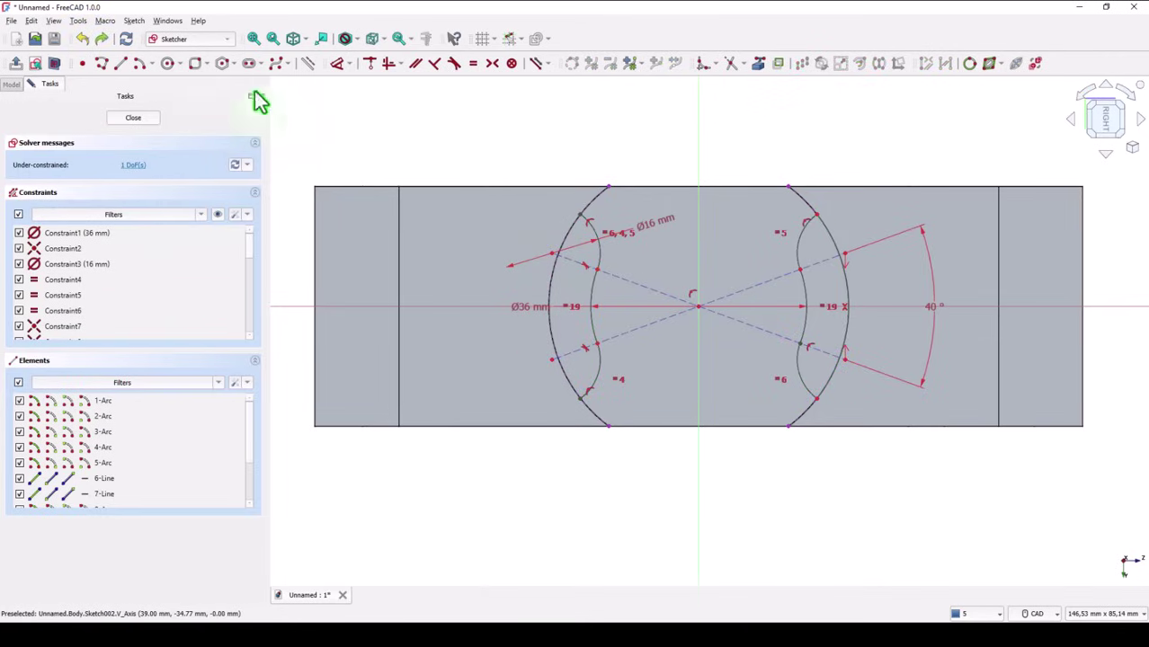
Step: Close the left wavy profile with an origin-centred arc between its upper and lower outer ends, and leave the sketch
{"action": "left_click", "coordinate": [141, 64]}
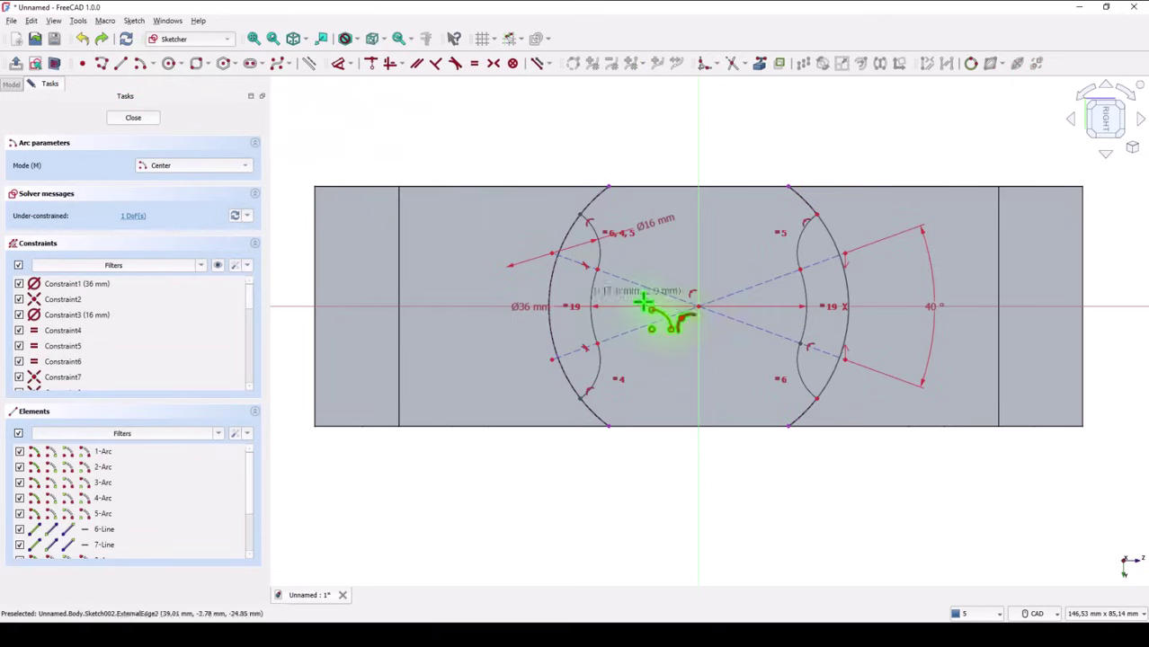
{"action": "left_click", "coordinate": [697, 306]}
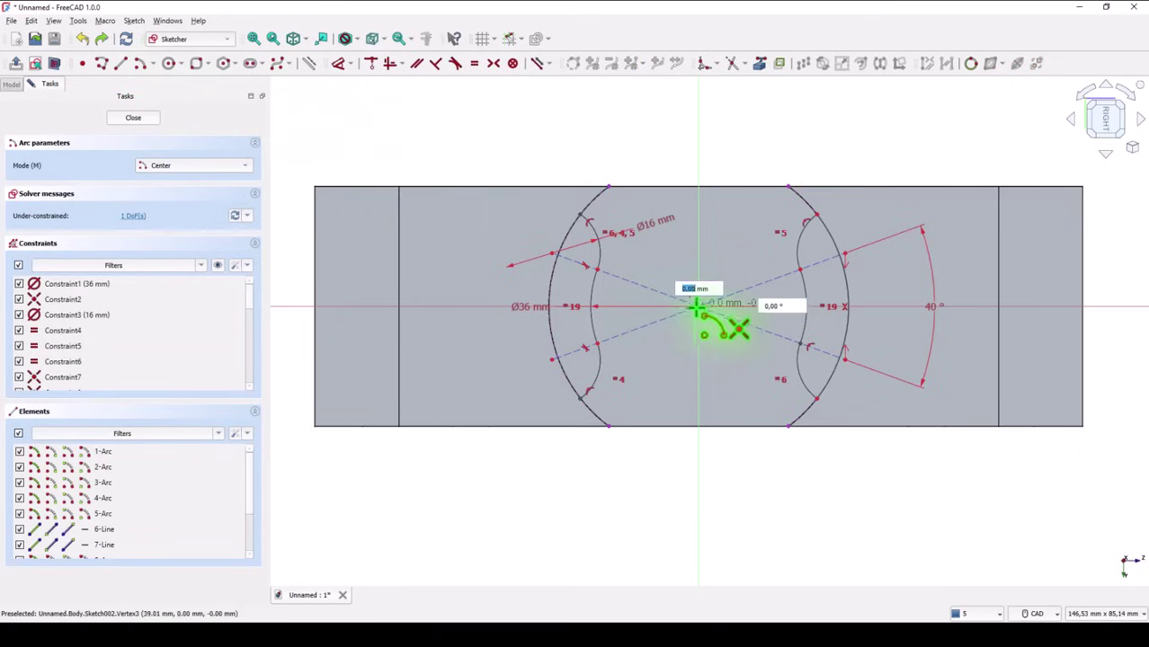
{"action": "left_click", "coordinate": [585, 219]}
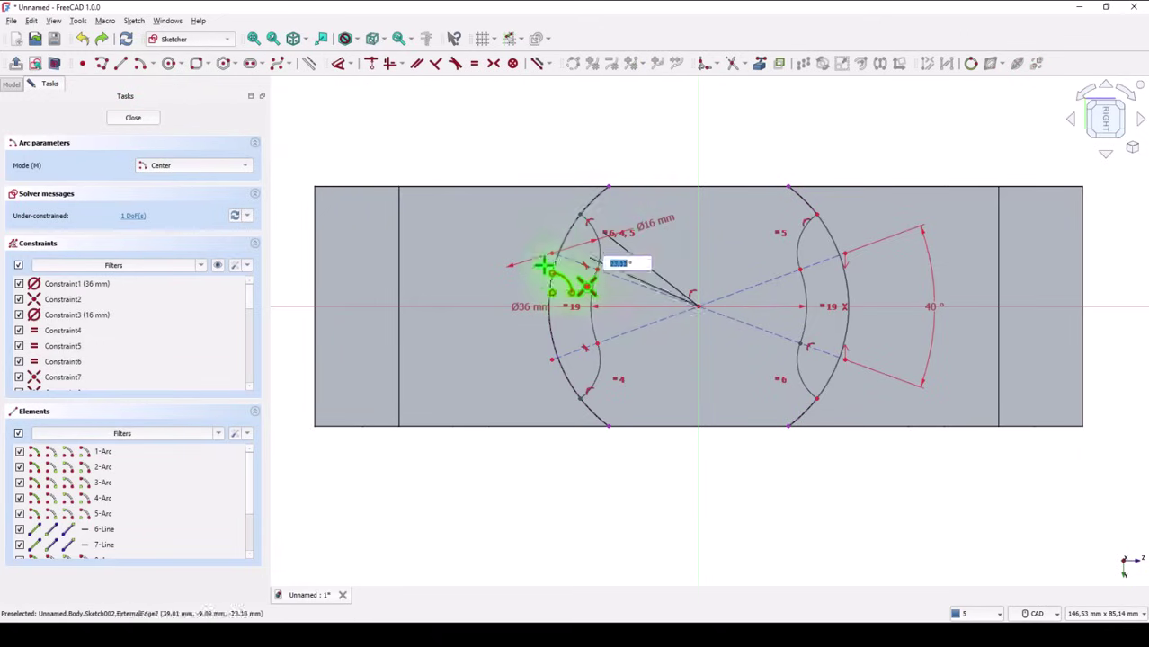
{"action": "left_click", "coordinate": [576, 395]}
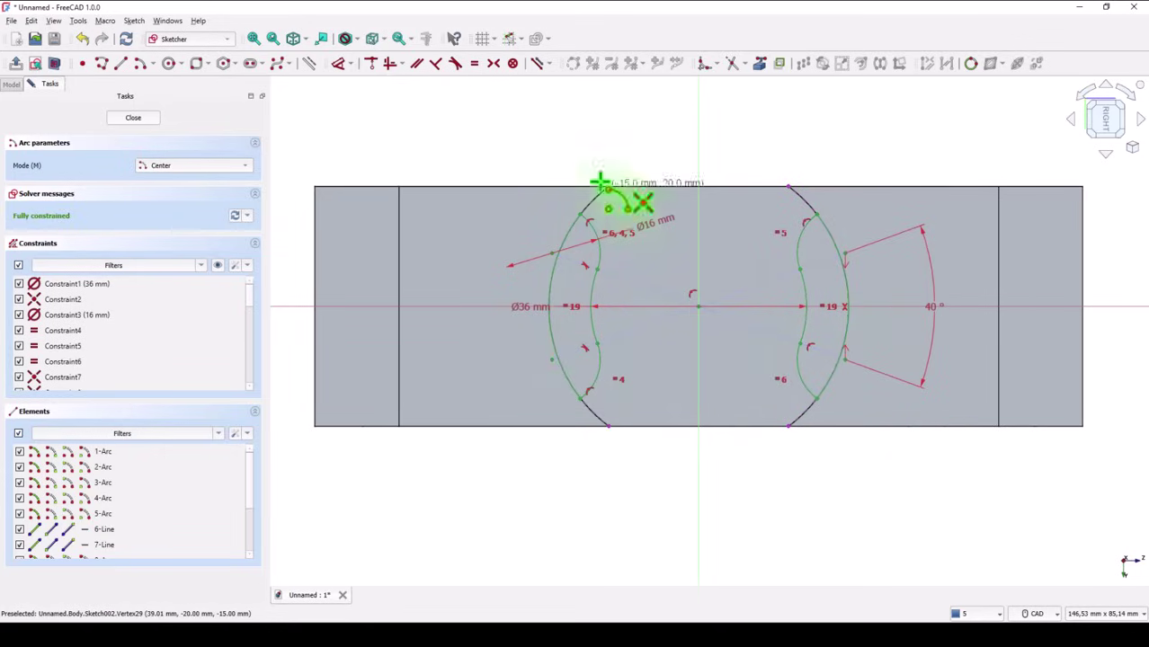
{"action": "key", "text": "Escape"}
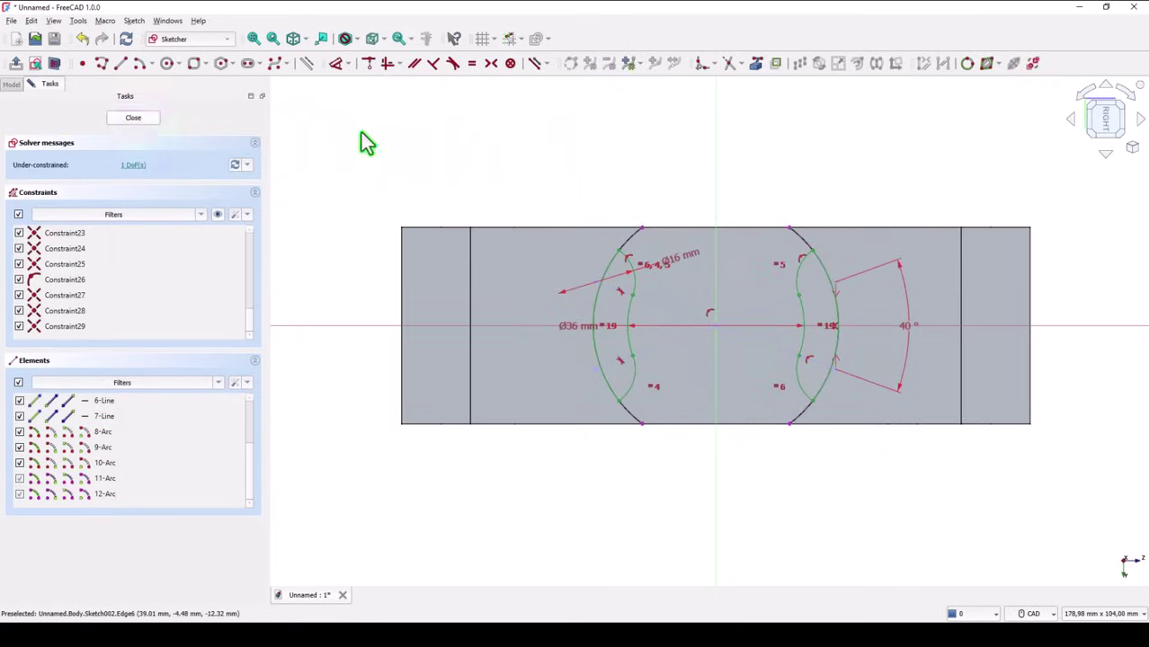
{"action": "key", "text": "Escape"}
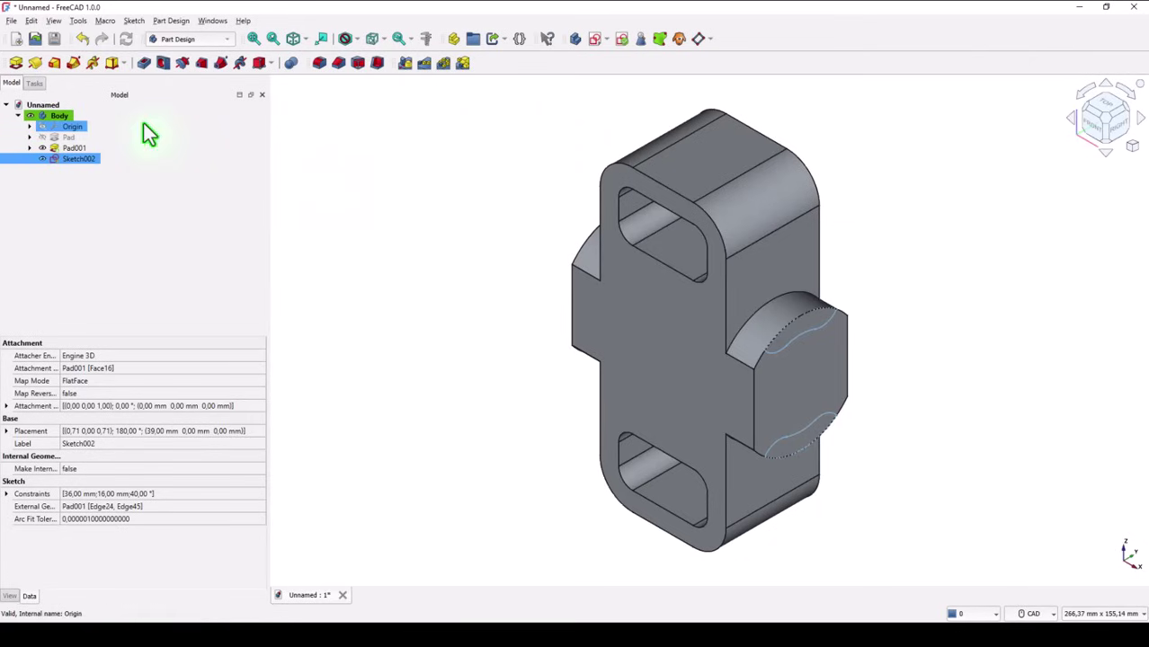
Step: Pocket the wavy profile sketch with type Up to face, ending at the block's side face behind the bar
{"action": "left_click", "coordinate": [141, 65]}
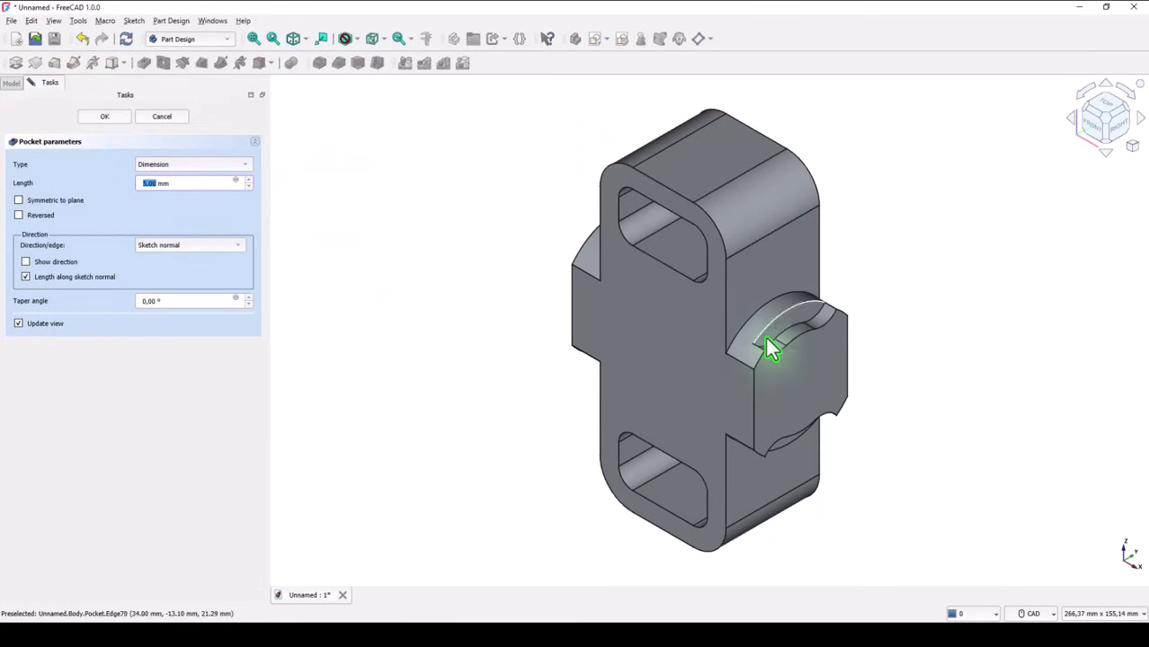
{"action": "left_click_drag", "start_coordinate": [199, 186], "coordinate": [175, 185]}
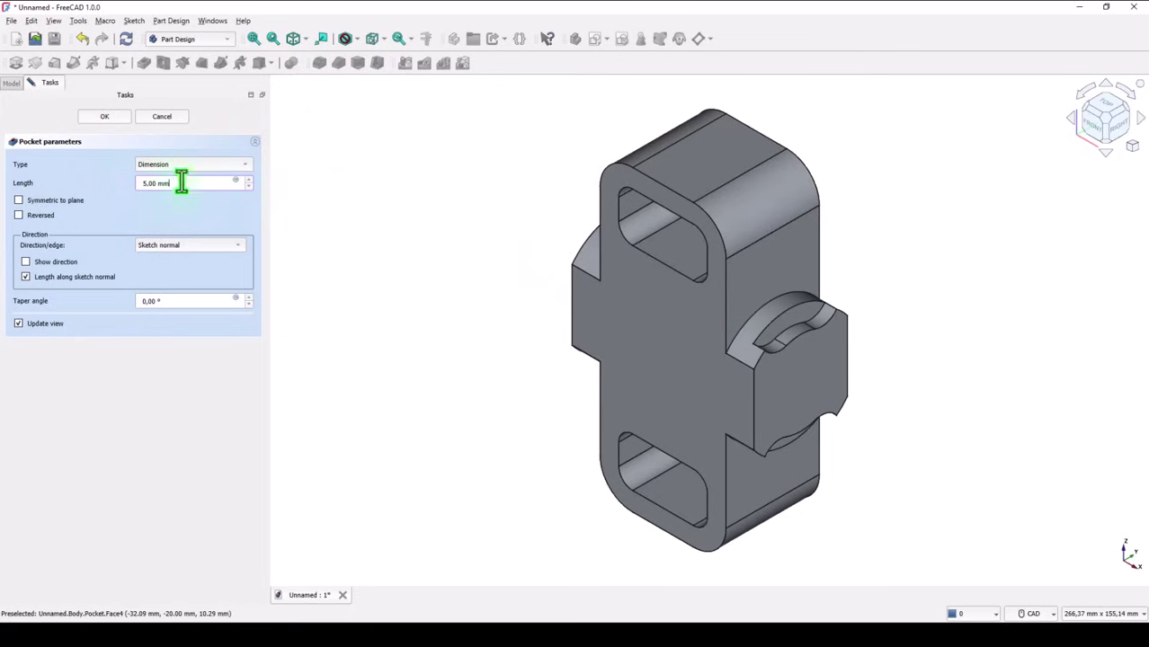
{"action": "left_click", "coordinate": [188, 165]}
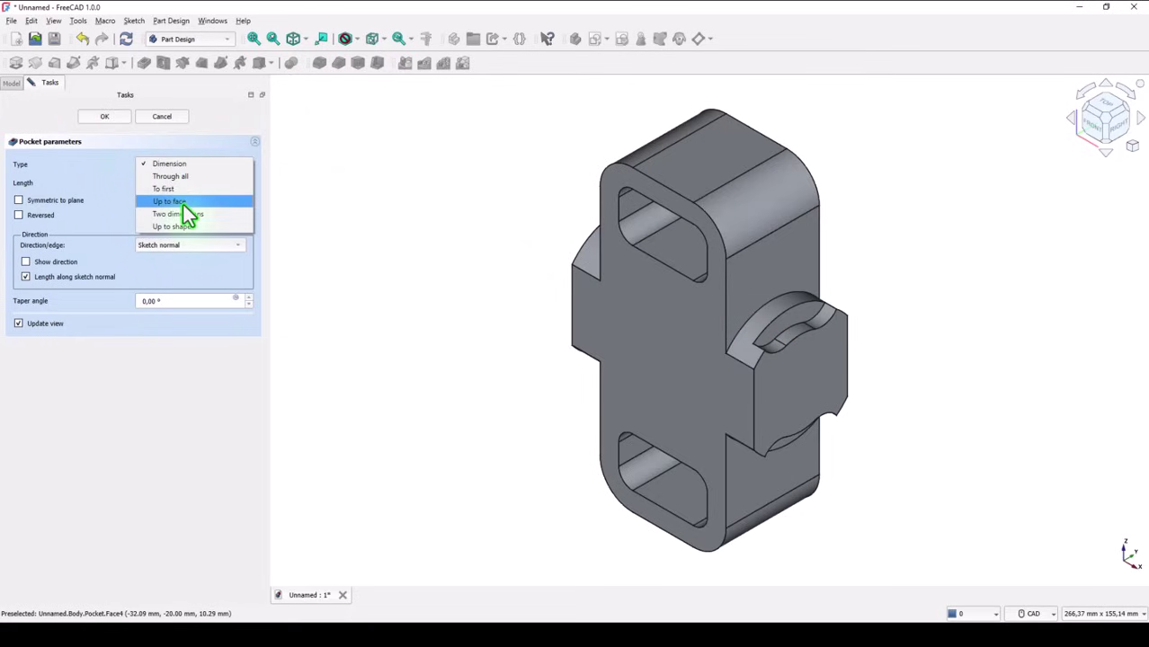
{"action": "left_click", "coordinate": [183, 205]}
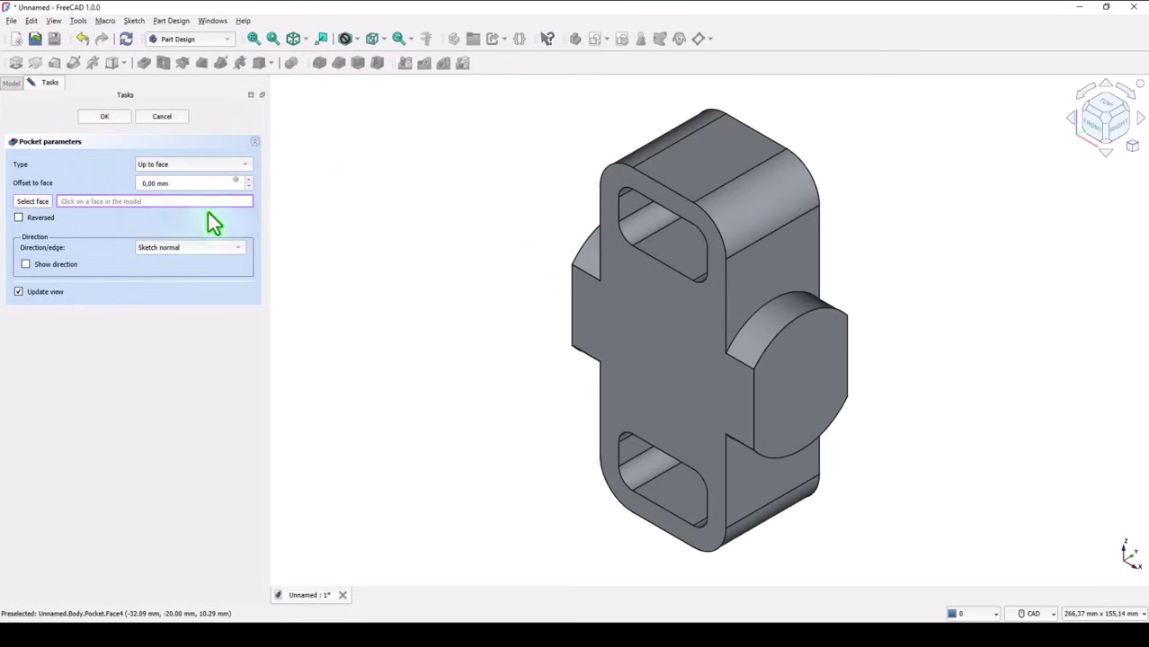
{"action": "left_click", "coordinate": [746, 295]}
{"action": "left_click", "coordinate": [115, 118]}
{"action": "left_click", "coordinate": [468, 175]}
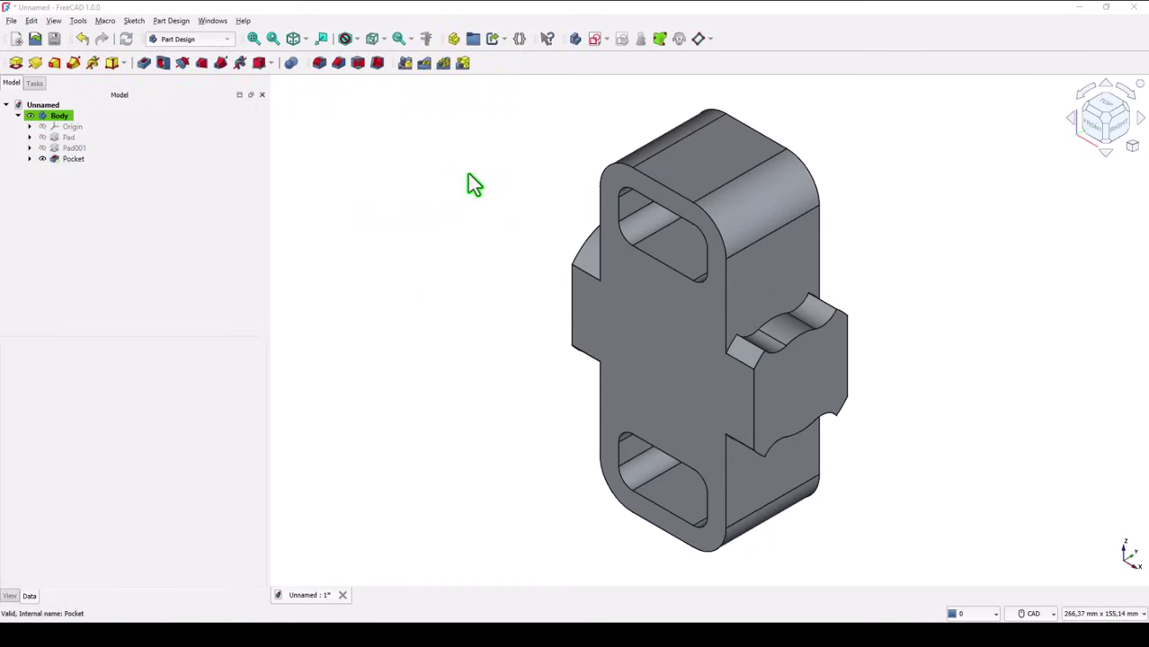
Step: Mirror the pocket about the Base YZ plane onto the opposite end of the bar
{"action": "left_click", "coordinate": [58, 159]}
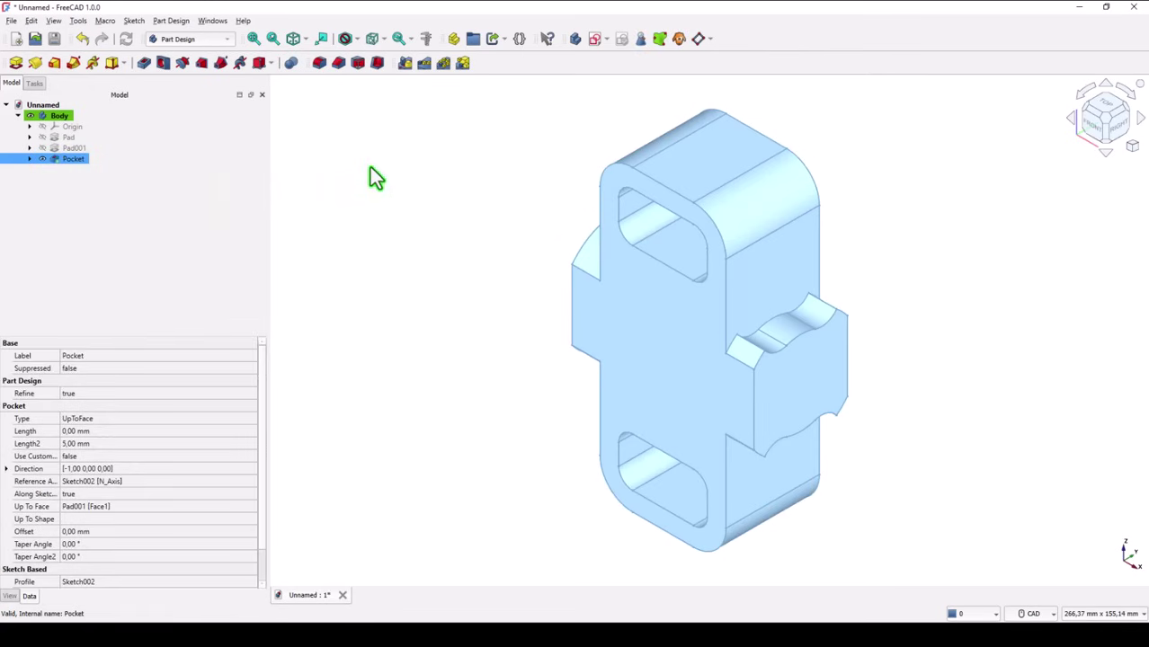
{"action": "left_click", "coordinate": [405, 65]}
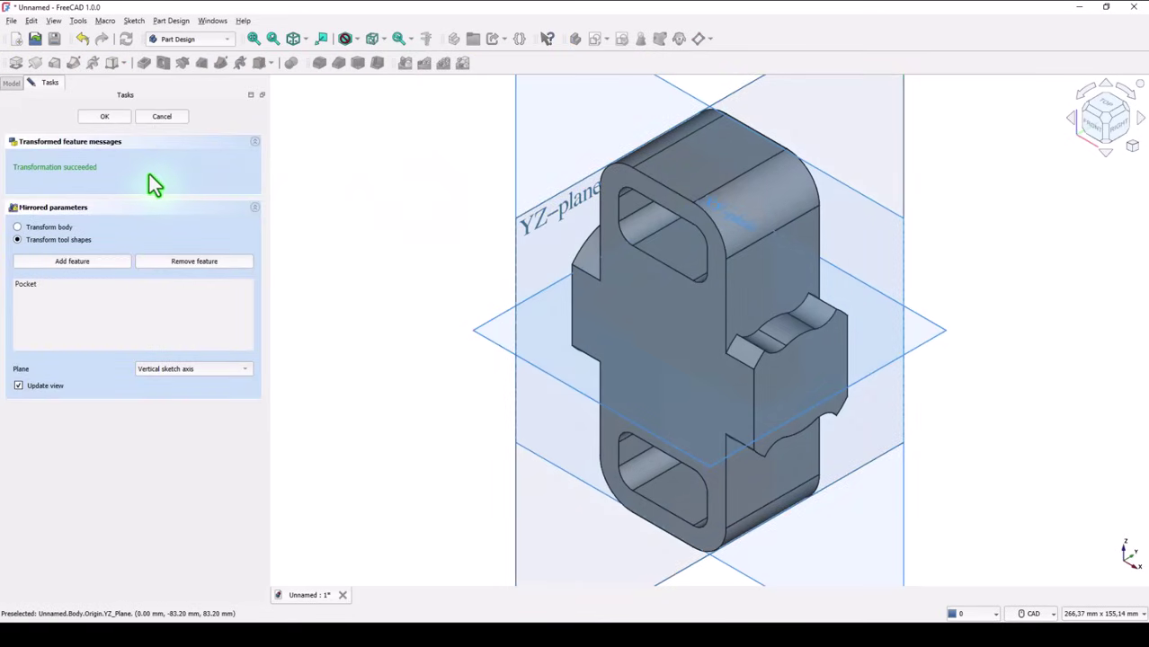
{"action": "left_click", "coordinate": [188, 367]}
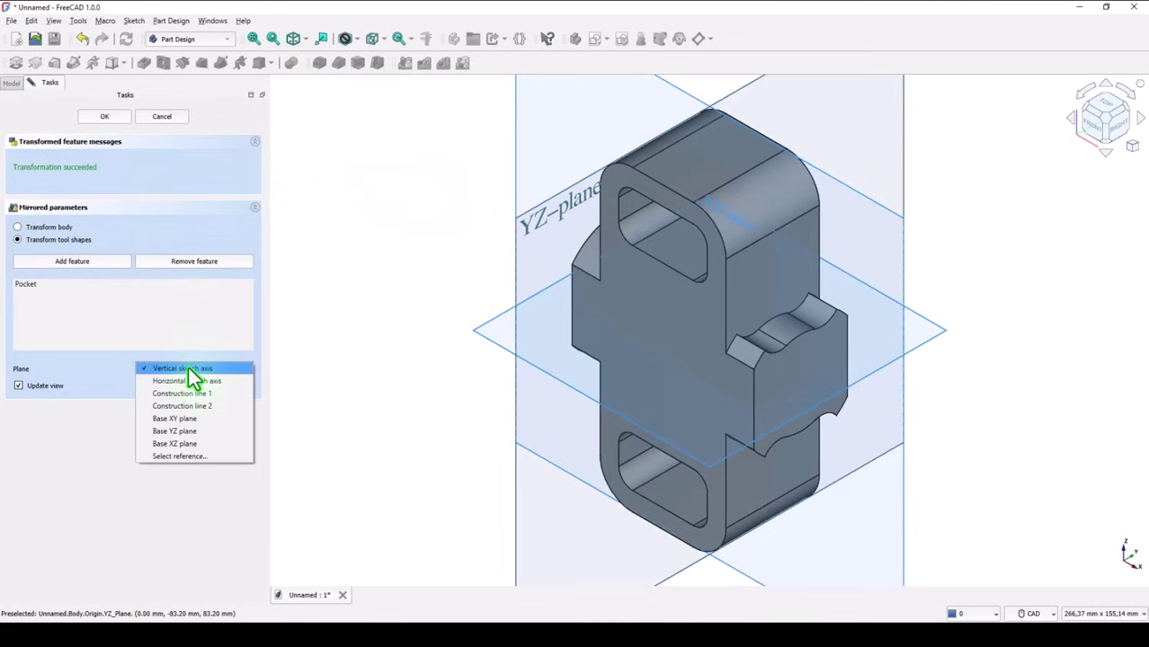
{"action": "left_click", "coordinate": [176, 431]}
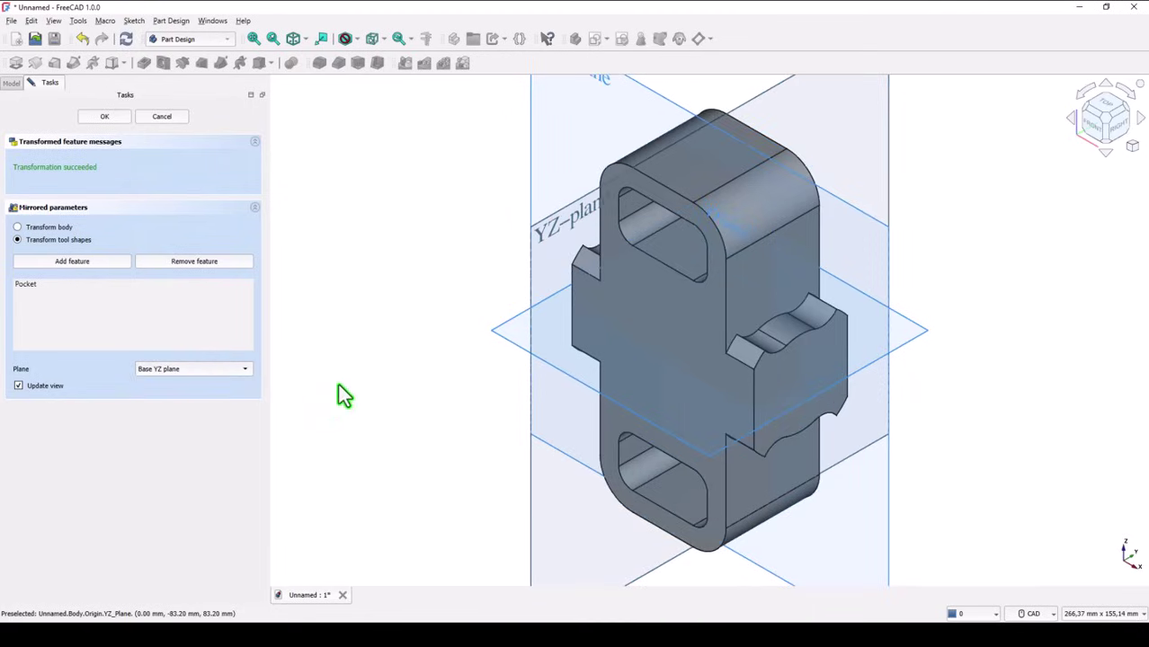
{"action": "left_click", "coordinate": [105, 116]}
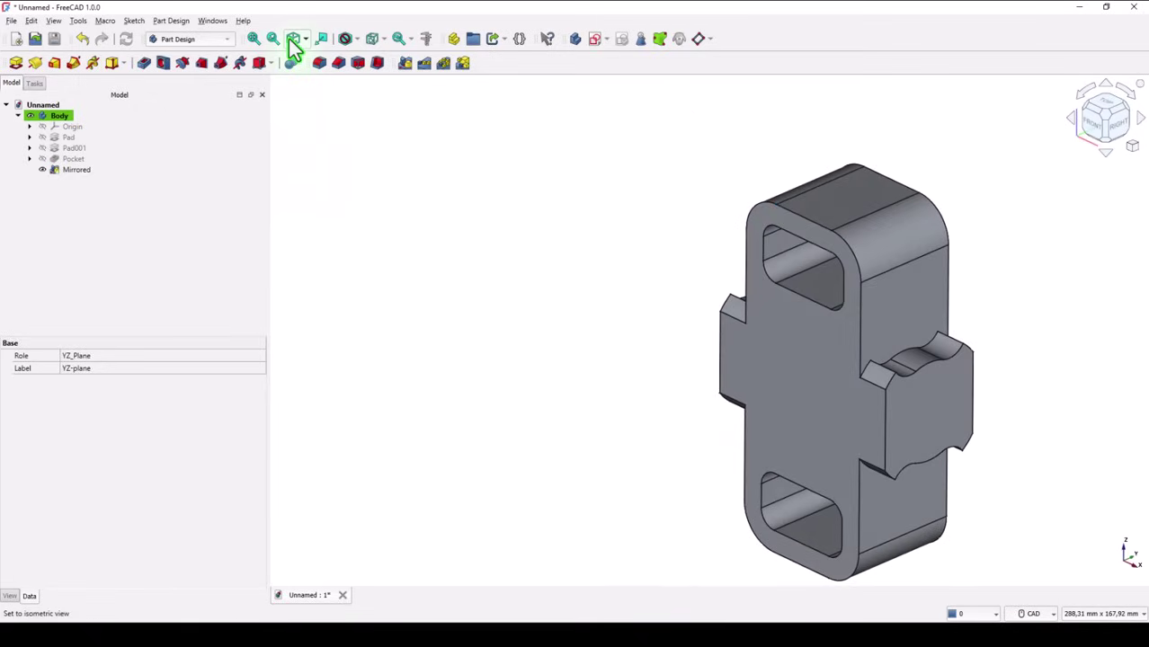
{"action": "left_click", "coordinate": [254, 39]}
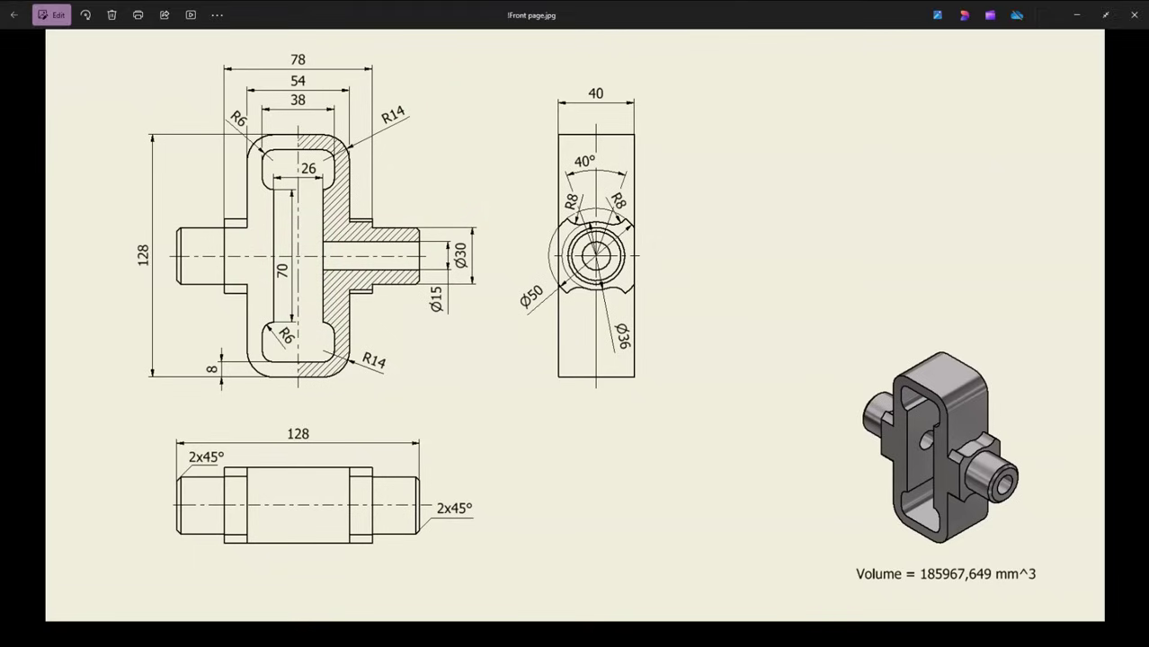
Step: Switch back to FreeCAD and start a new sketch on the YZ-plane, with the model cut by the section view
{"action": "key", "text": "alt+Tab"}
{"action": "left_click", "coordinate": [593, 40]}
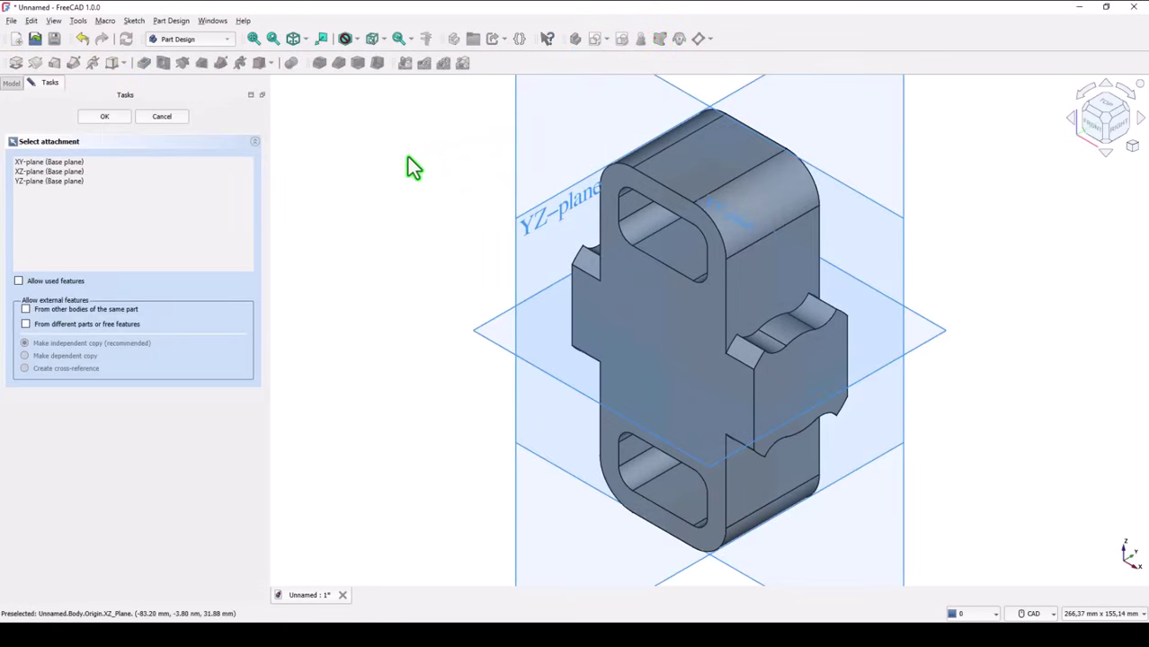
{"action": "left_click", "coordinate": [529, 226]}
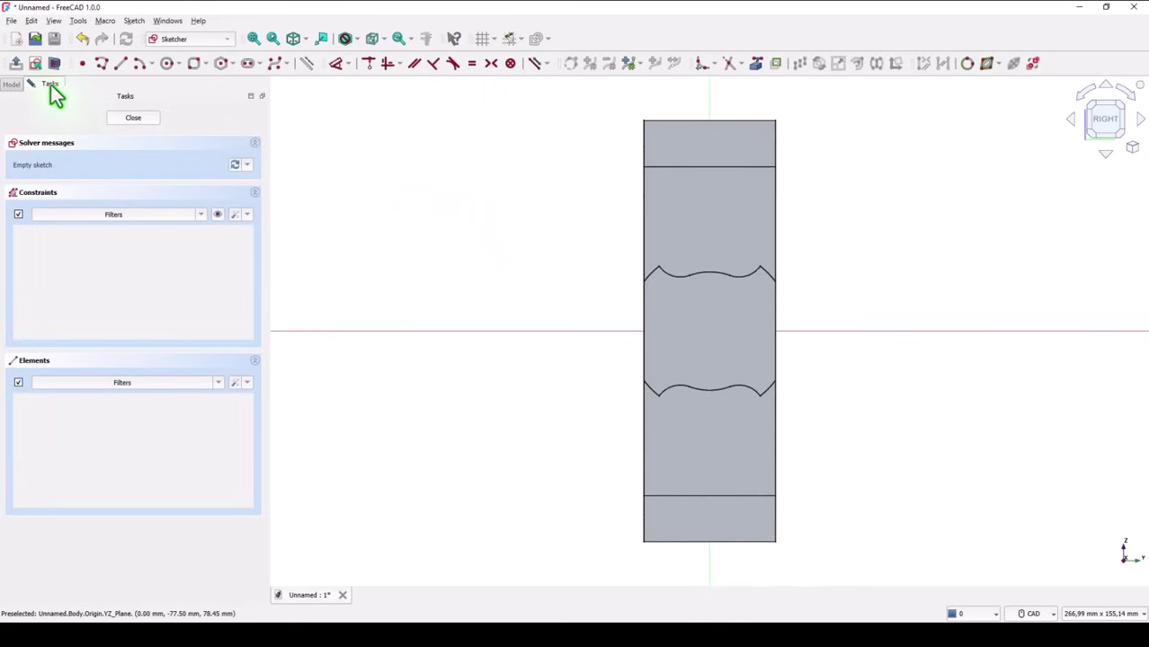
{"action": "left_click", "coordinate": [54, 62]}
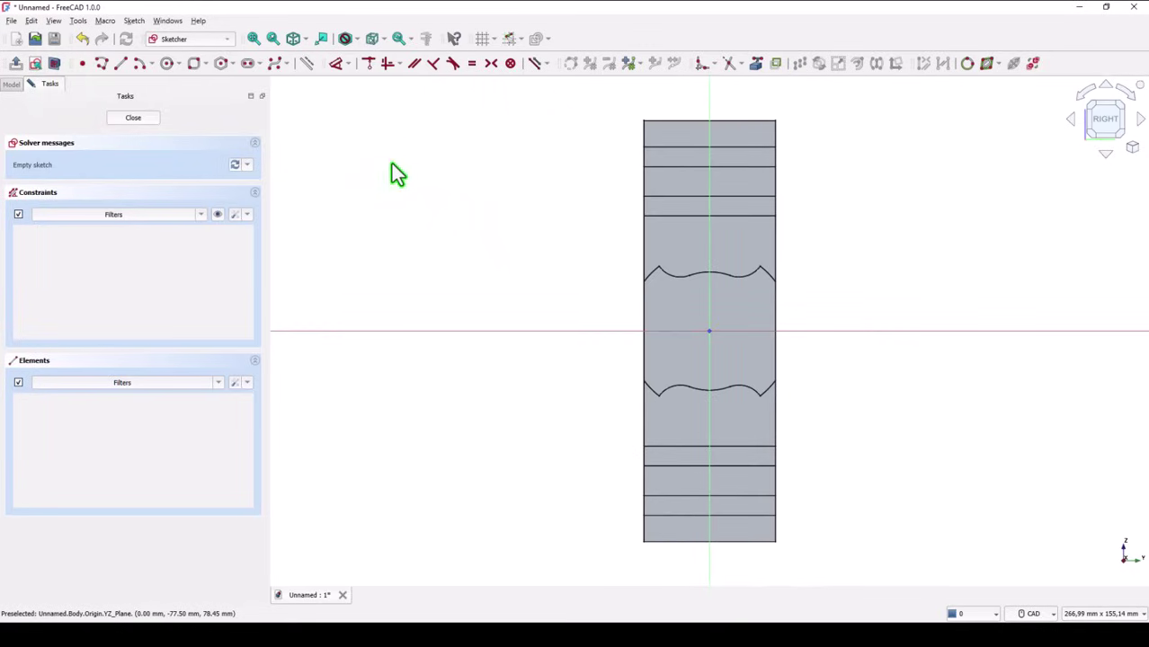
Step: Draw a 30 mm diameter circle centred on the origin and close the sketch
{"action": "left_click", "coordinate": [167, 64]}
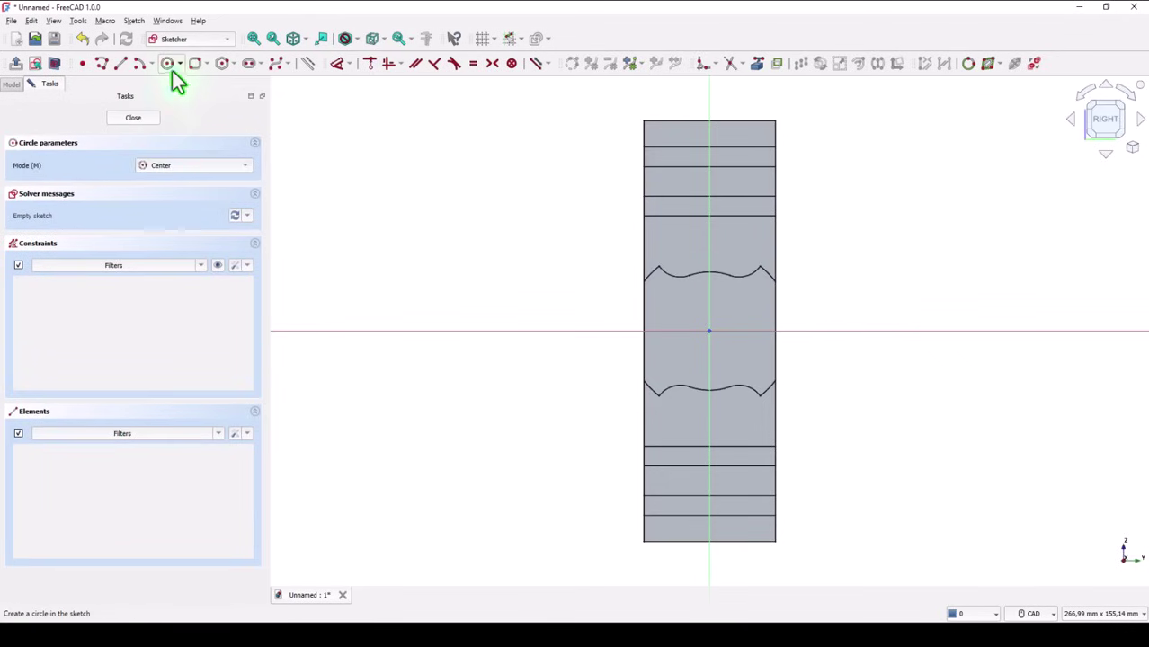
{"action": "left_click", "coordinate": [708, 330]}
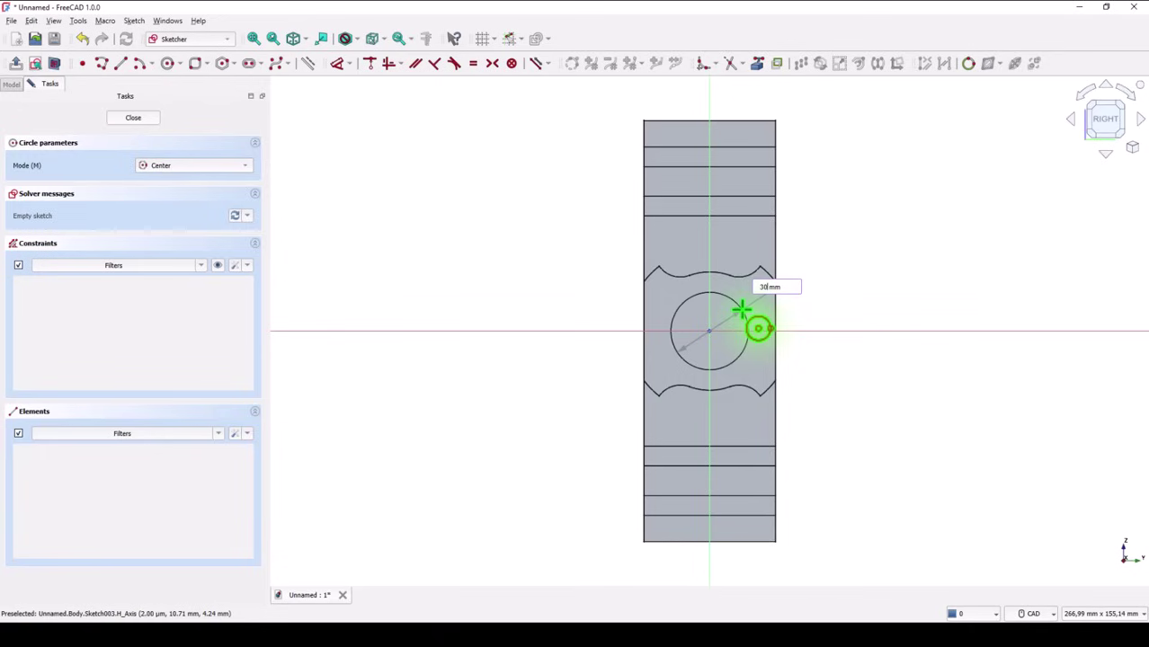
{"action": "key", "text": "Return"}
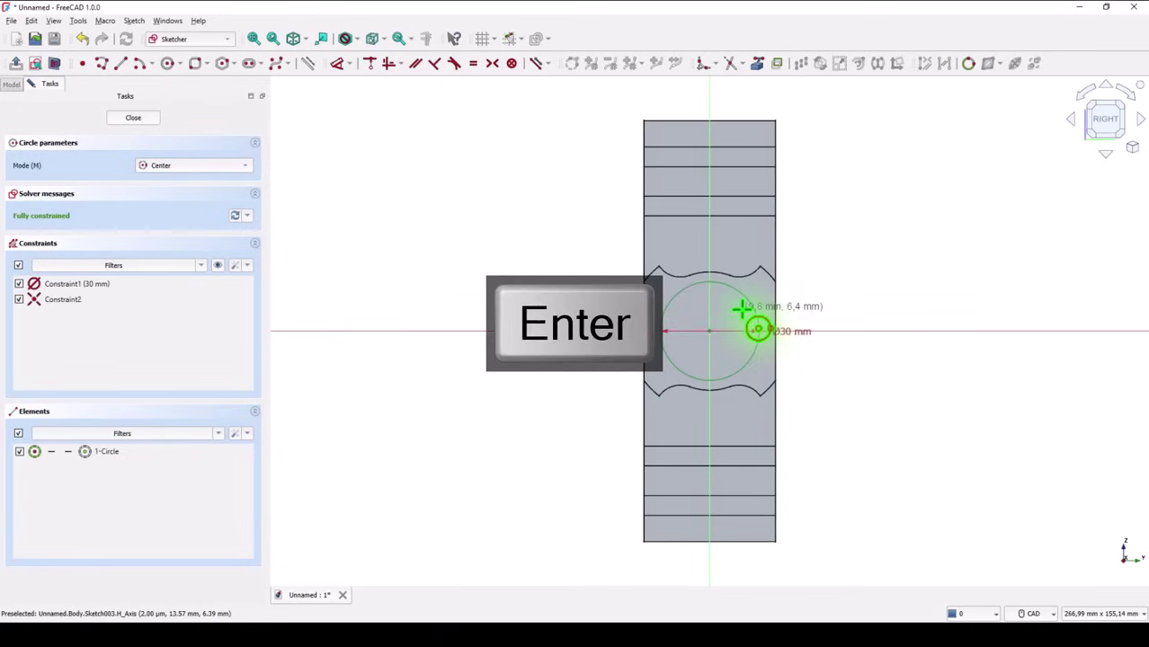
{"action": "left_click", "coordinate": [132, 119]}
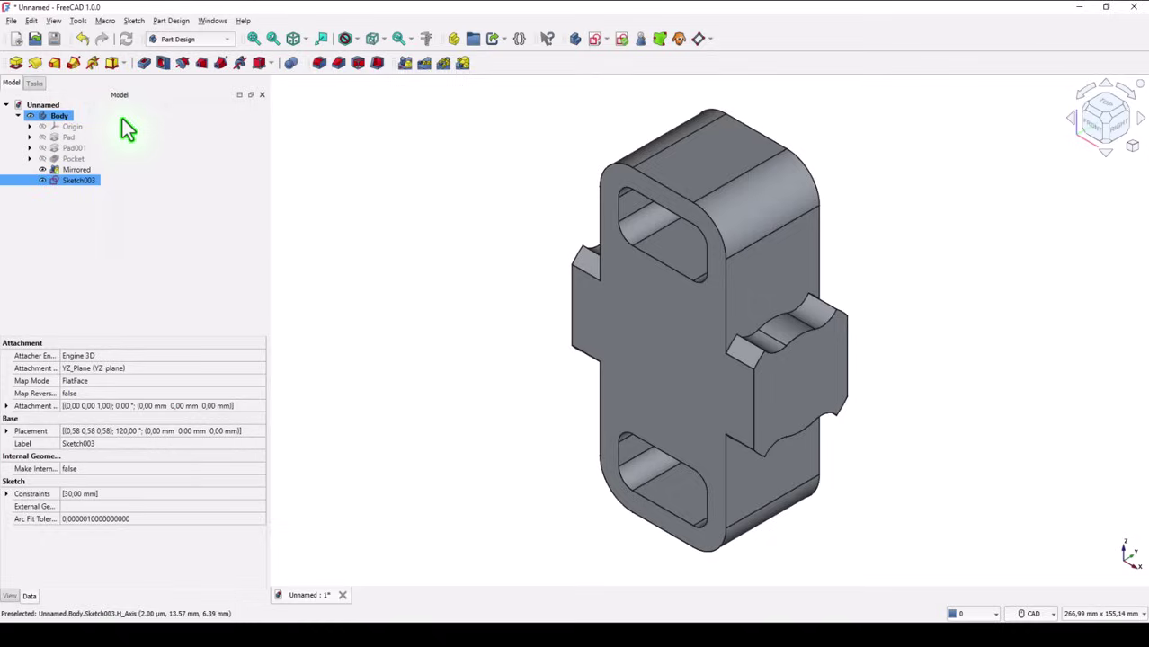
Step: Pad the 30 mm circle sketch symmetrically to its plane with a length of 128 mm
{"action": "left_click", "coordinate": [16, 63]}
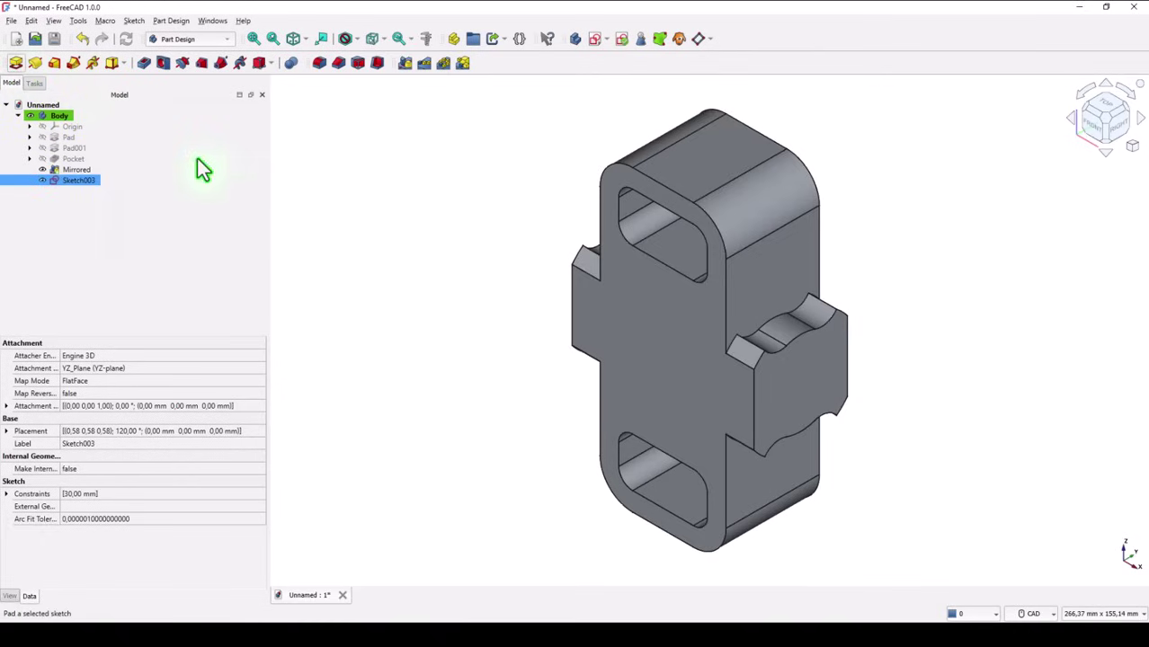
{"action": "left_click", "coordinate": [41, 202]}
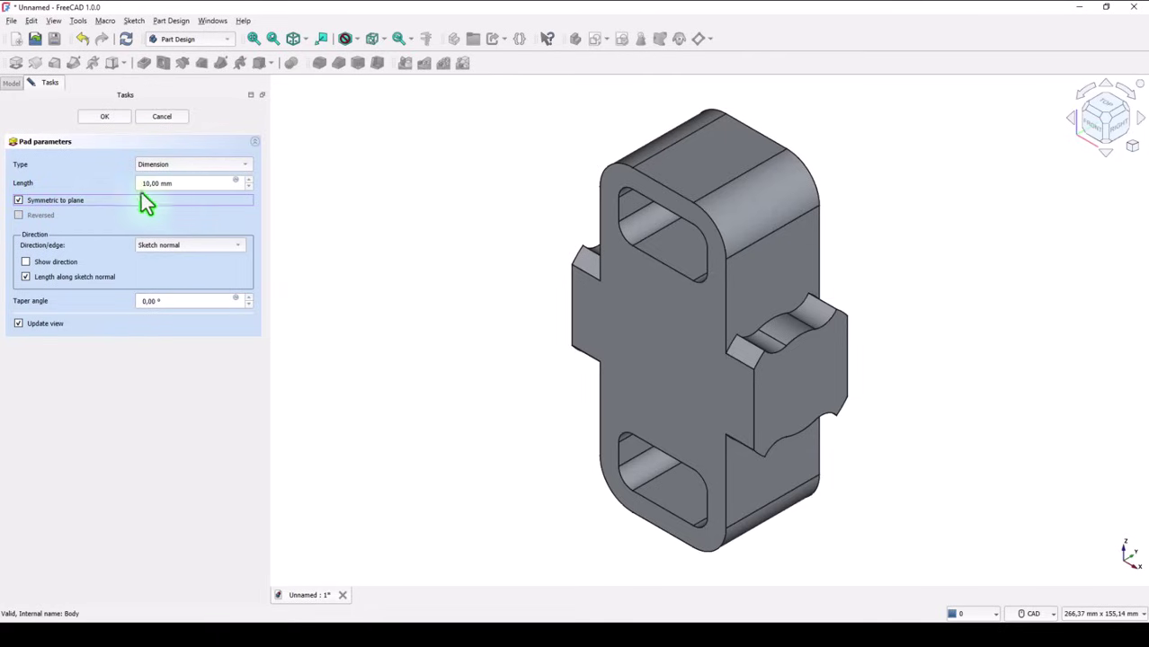
{"action": "left_click_drag", "start_coordinate": [186, 184], "coordinate": [115, 185]}
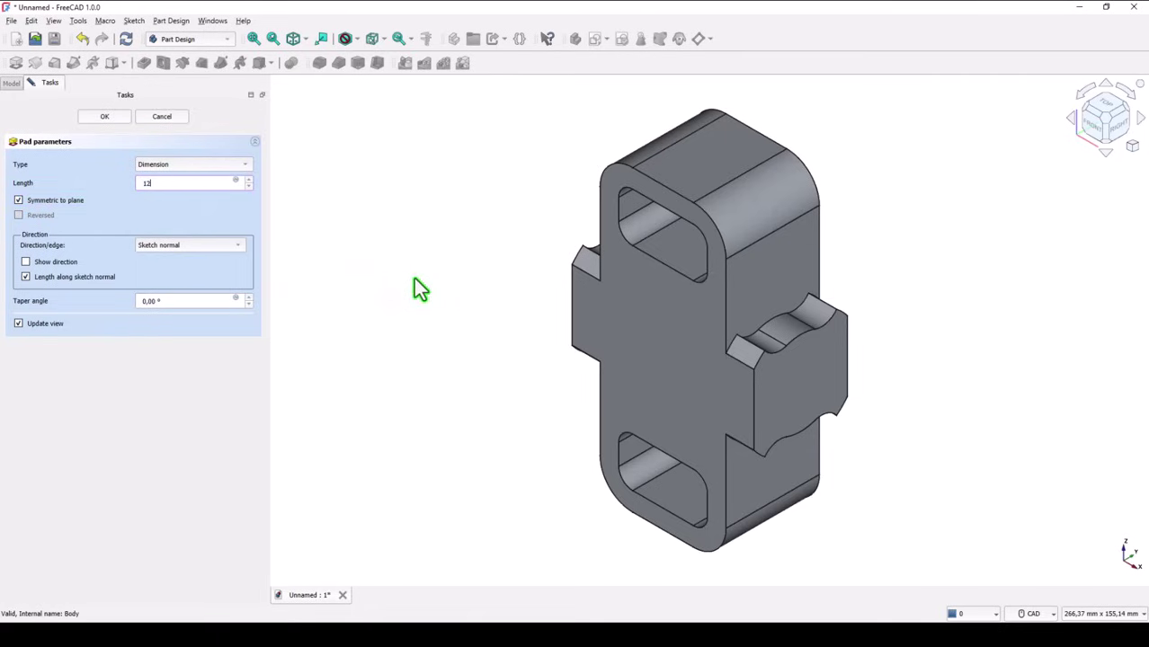
{"action": "key", "text": "Return"}
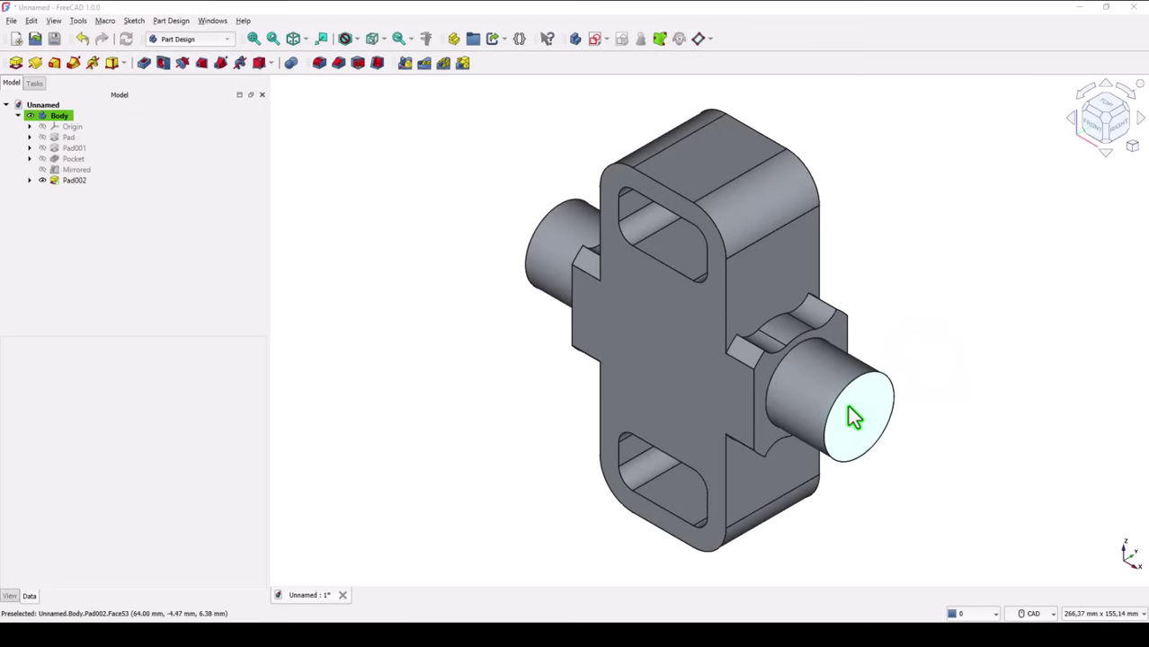
Step: Create a sketch on the shaft's front end face with a 15 mm diameter circle centred on the origin, and close it
{"action": "left_click", "coordinate": [848, 406]}
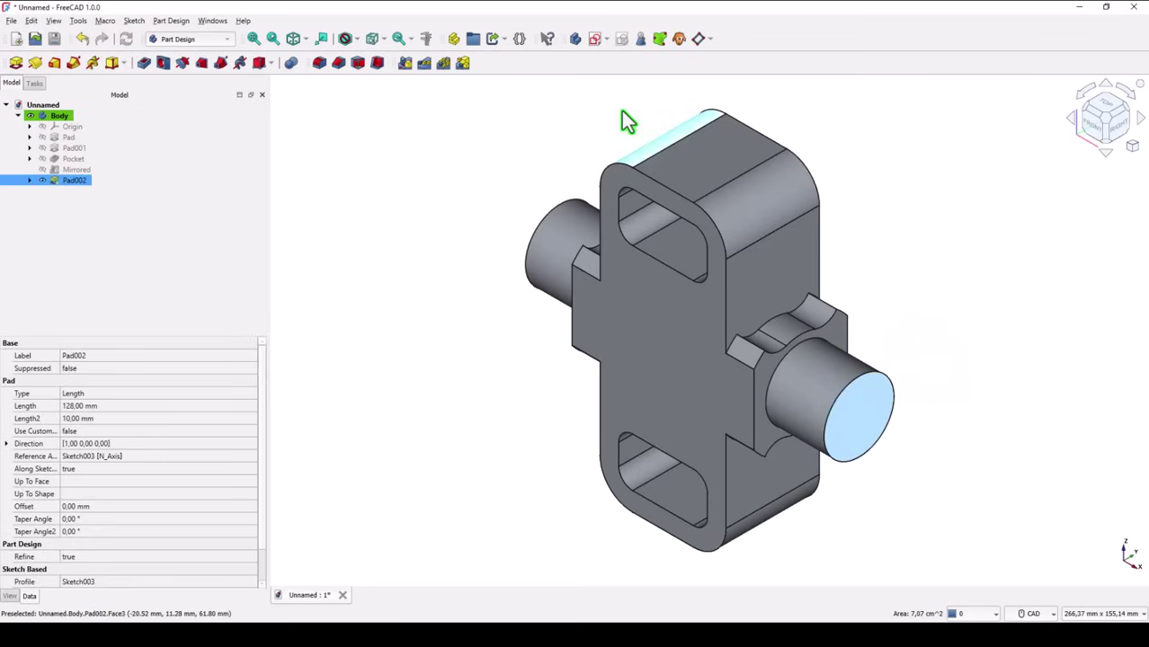
{"action": "left_click", "coordinate": [595, 39]}
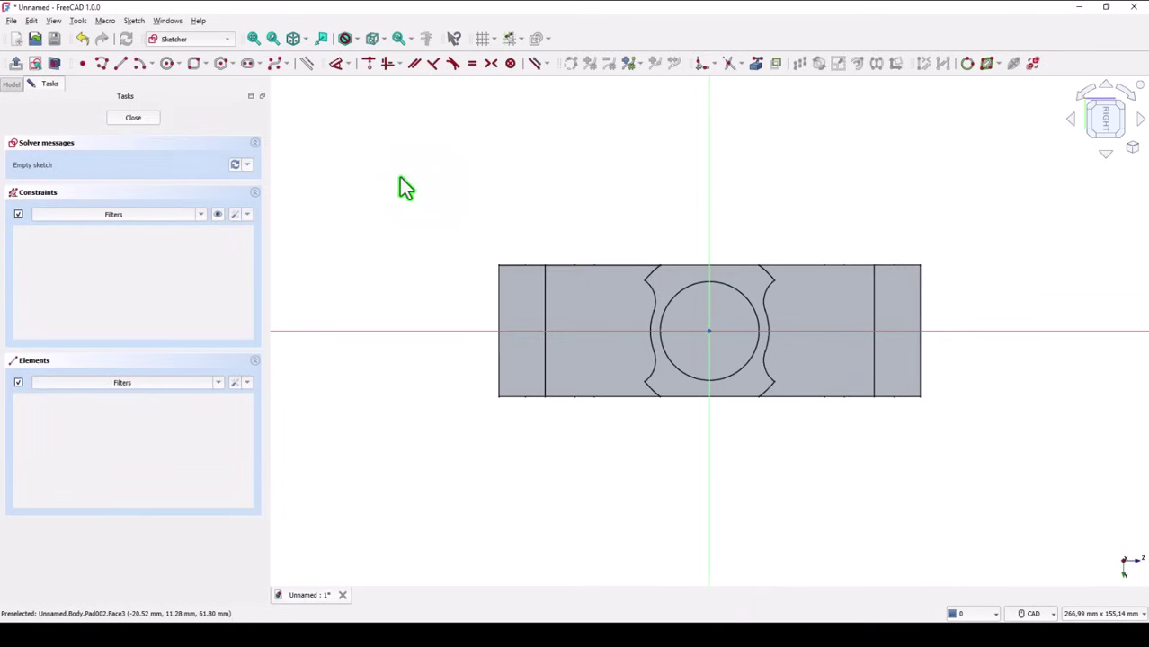
{"action": "left_click", "coordinate": [167, 63]}
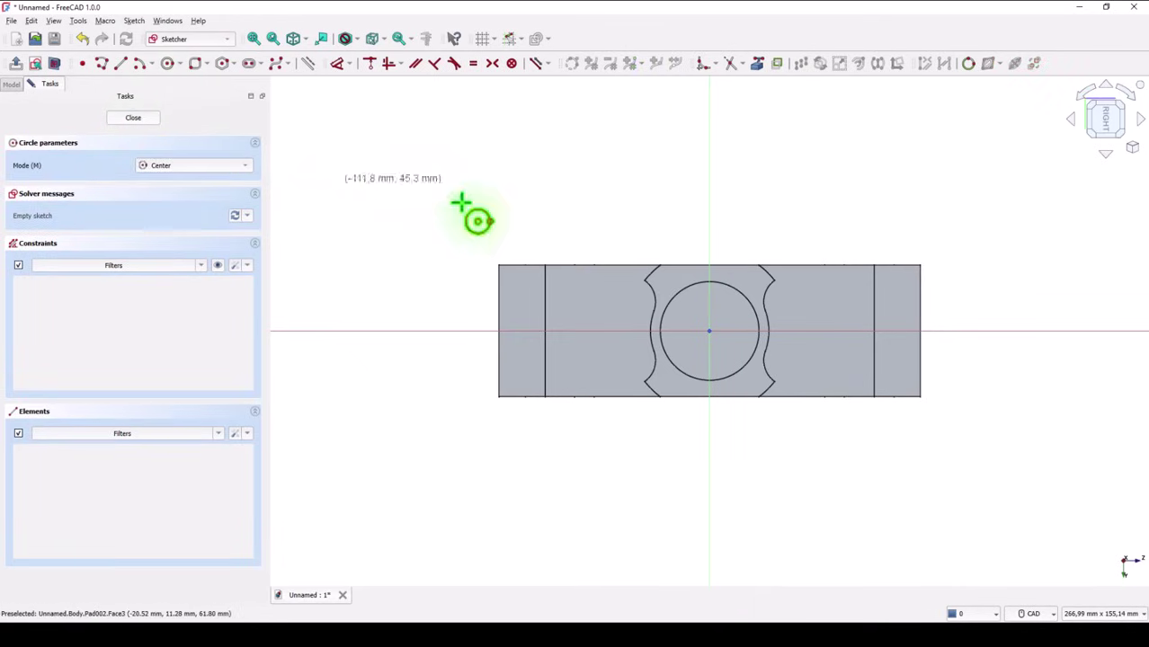
{"action": "left_click", "coordinate": [716, 325]}
{"action": "type", "text": "15"}
{"action": "key", "text": "Return"}
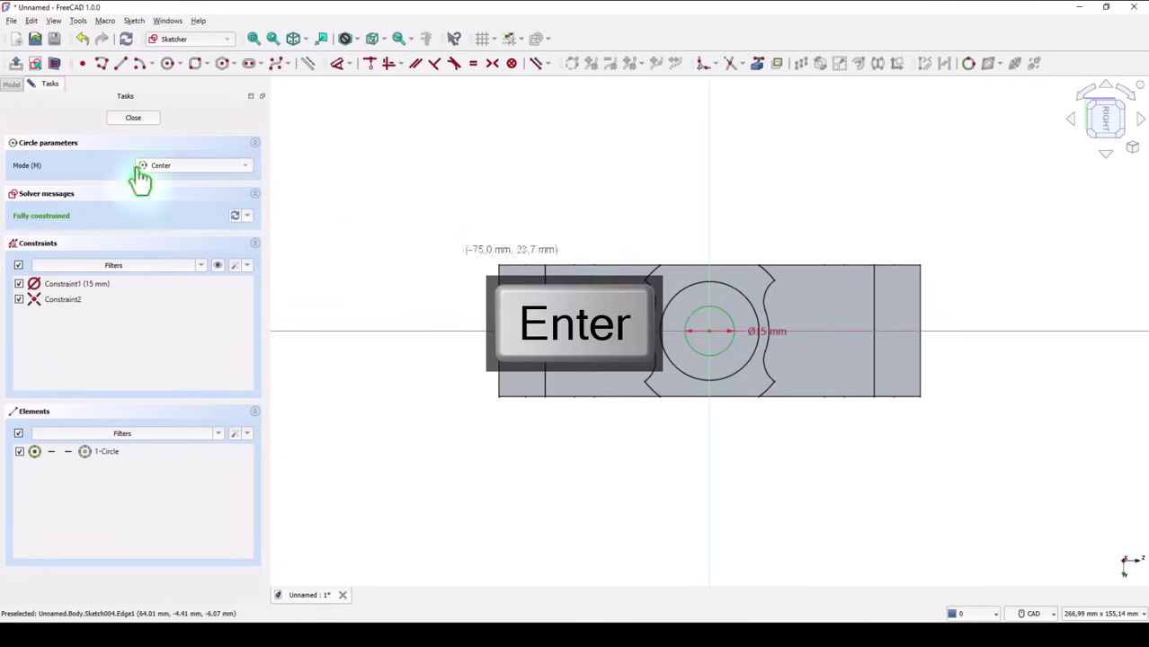
{"action": "left_click", "coordinate": [121, 120]}
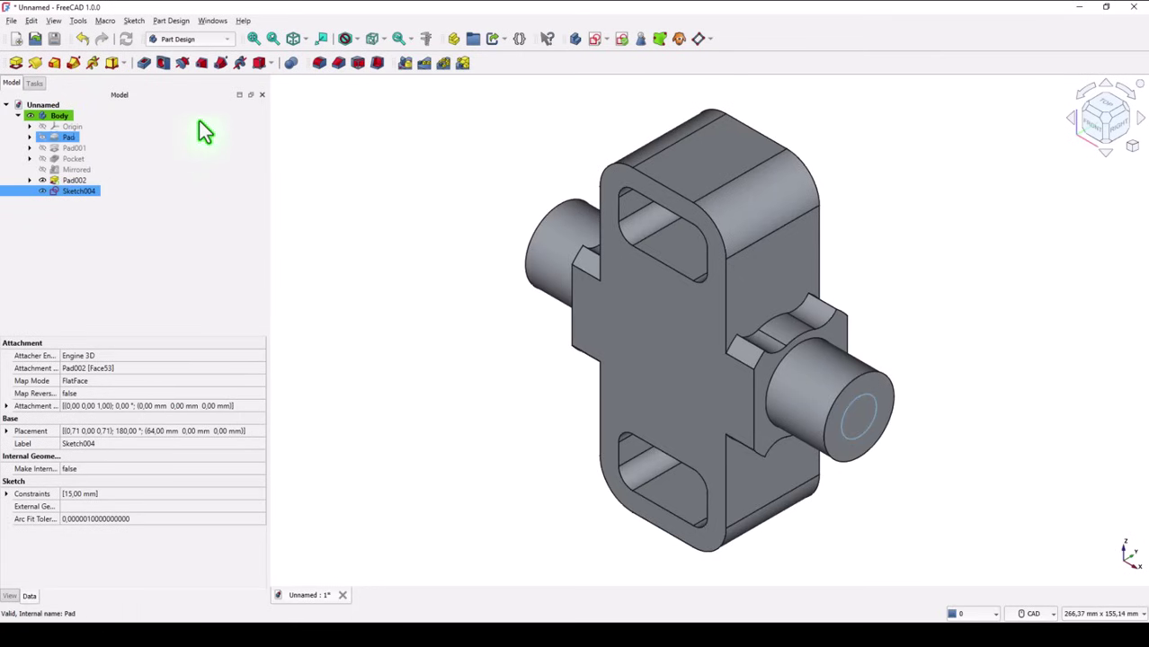
Step: Pocket the 15 mm circle with type Through all to bore the shaft along its whole length
{"action": "left_click", "coordinate": [143, 65]}
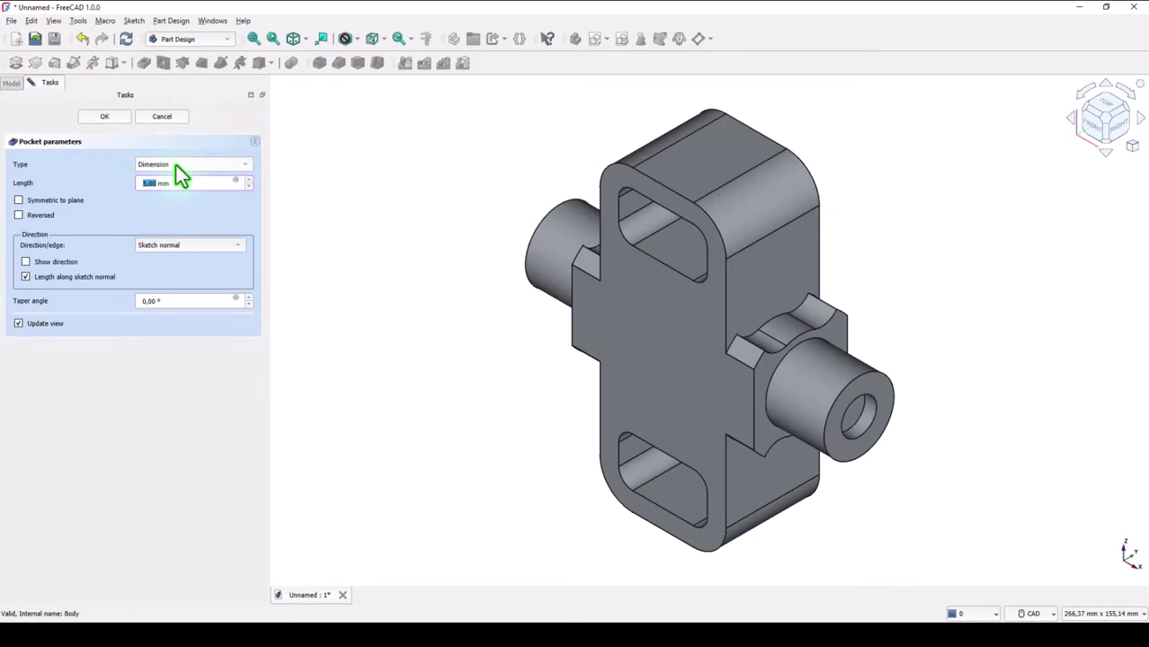
{"action": "left_click", "coordinate": [177, 165]}
{"action": "left_click", "coordinate": [176, 176]}
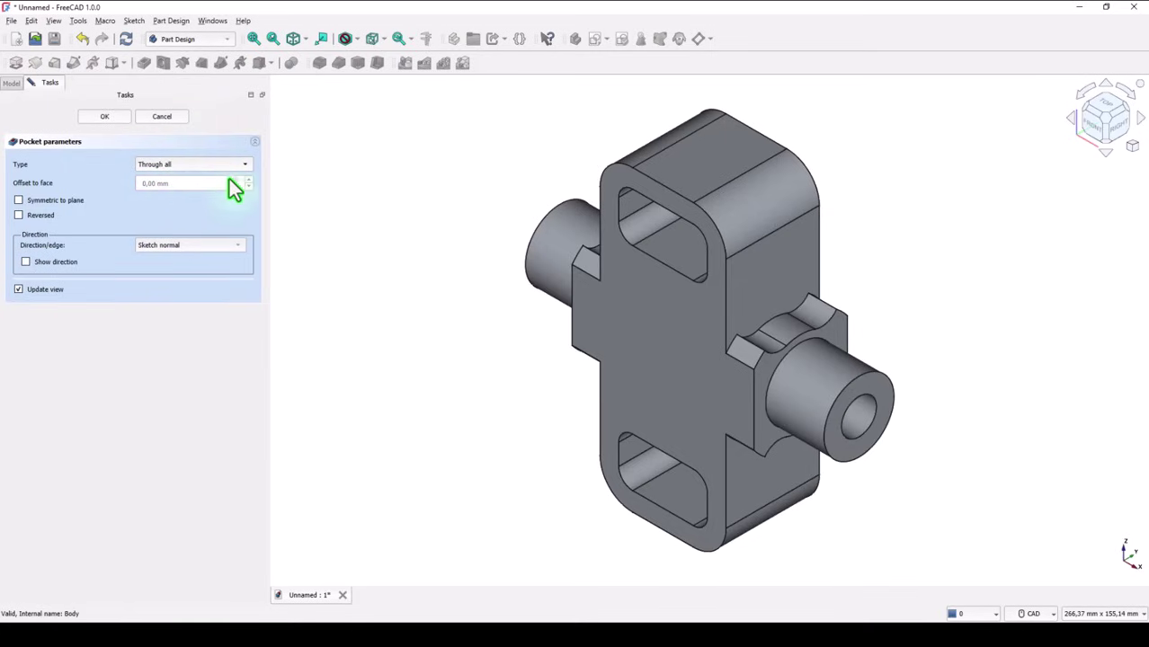
{"action": "left_click", "coordinate": [102, 118]}
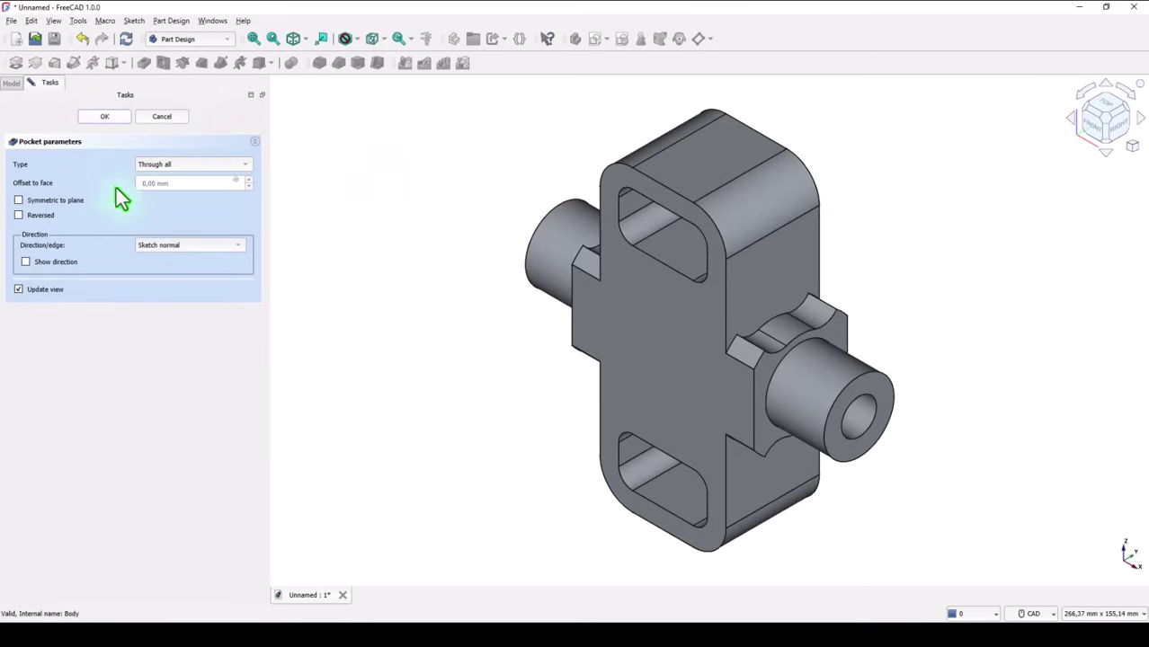
Step: Chamfer the outer circular edges at both shaft ends with an equal distance of 2 mm
{"action": "left_click", "coordinate": [876, 385]}
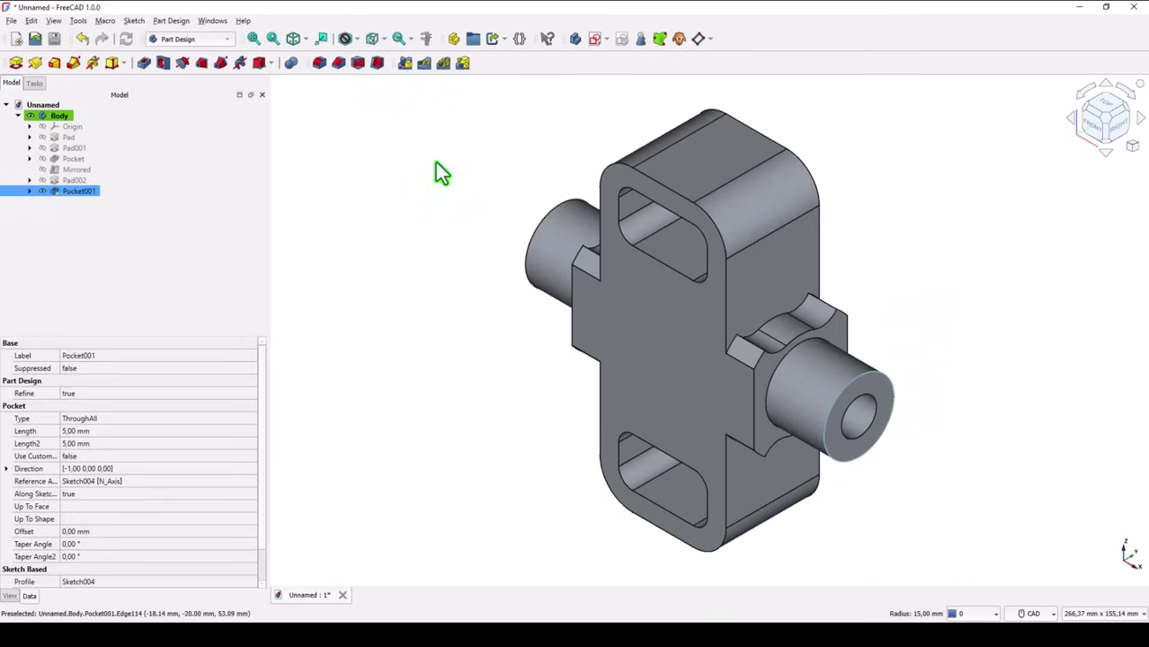
{"action": "left_click", "coordinate": [531, 237], "text": "ctrl"}
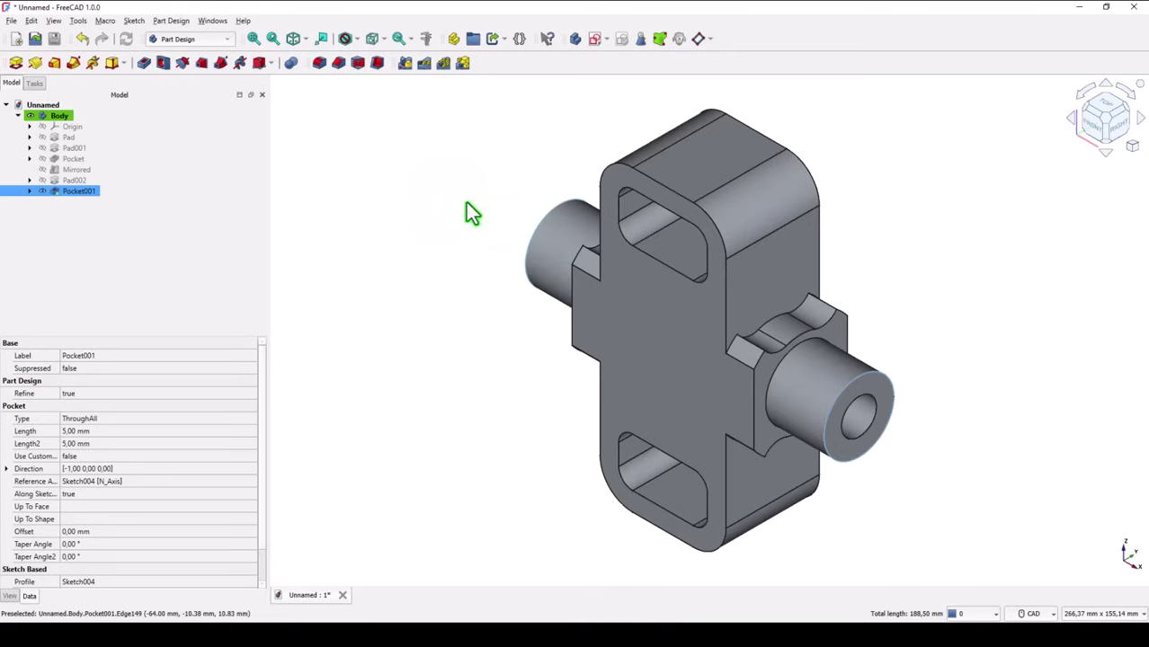
{"action": "left_click", "coordinate": [338, 63]}
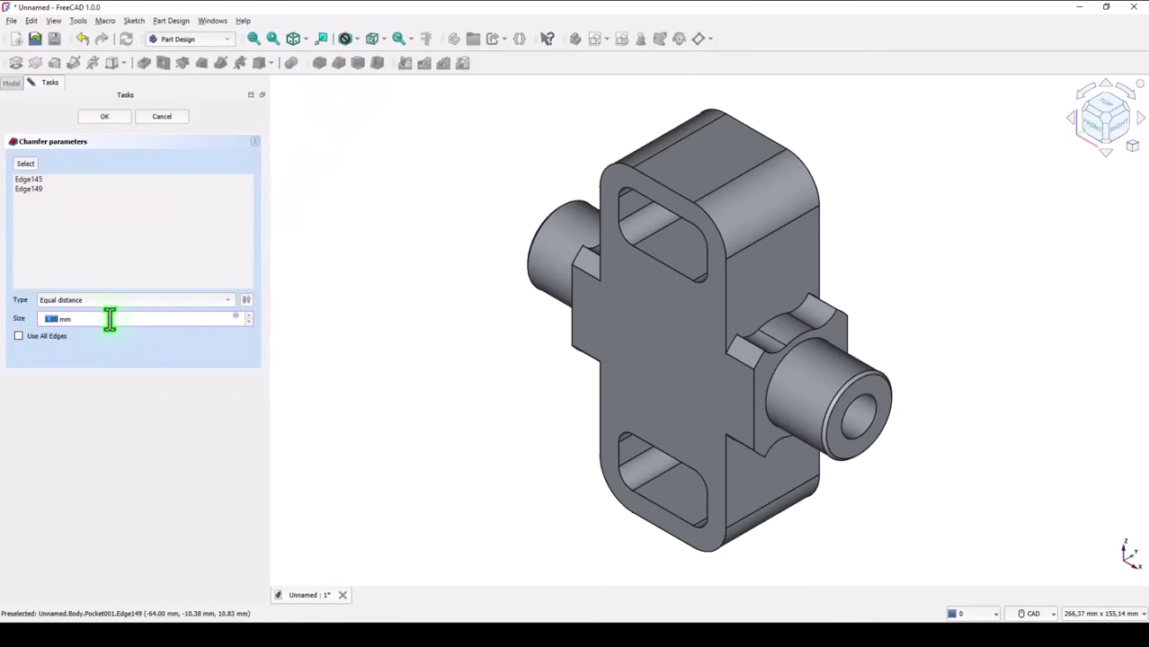
{"action": "type", "text": "2"}
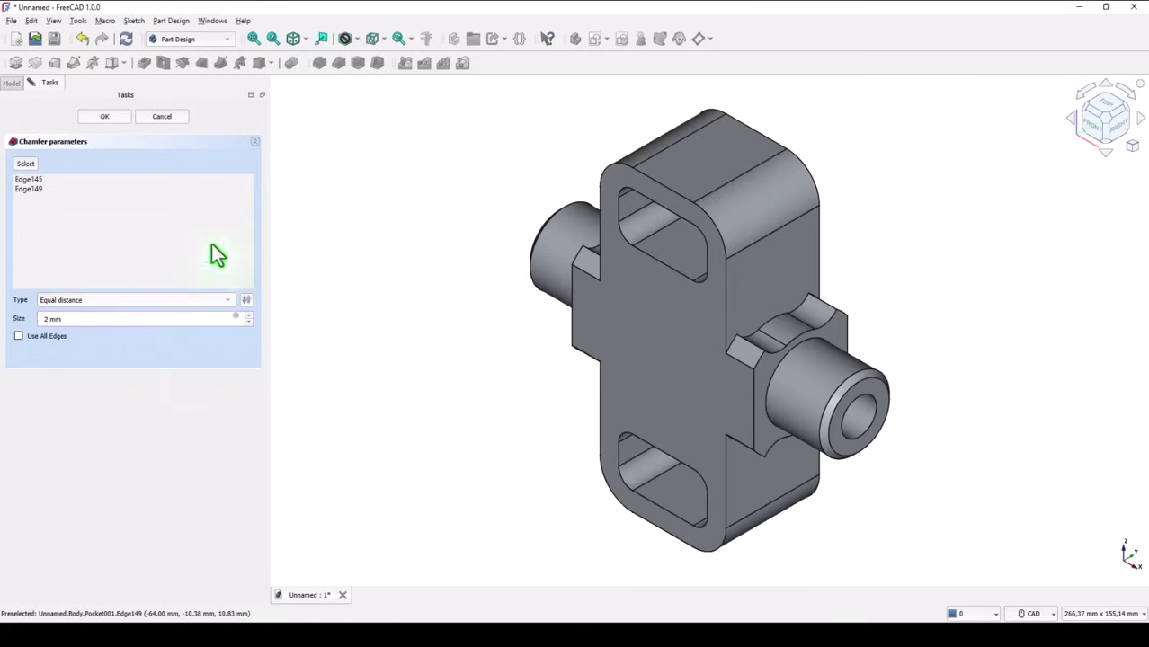
{"action": "left_click", "coordinate": [97, 120]}
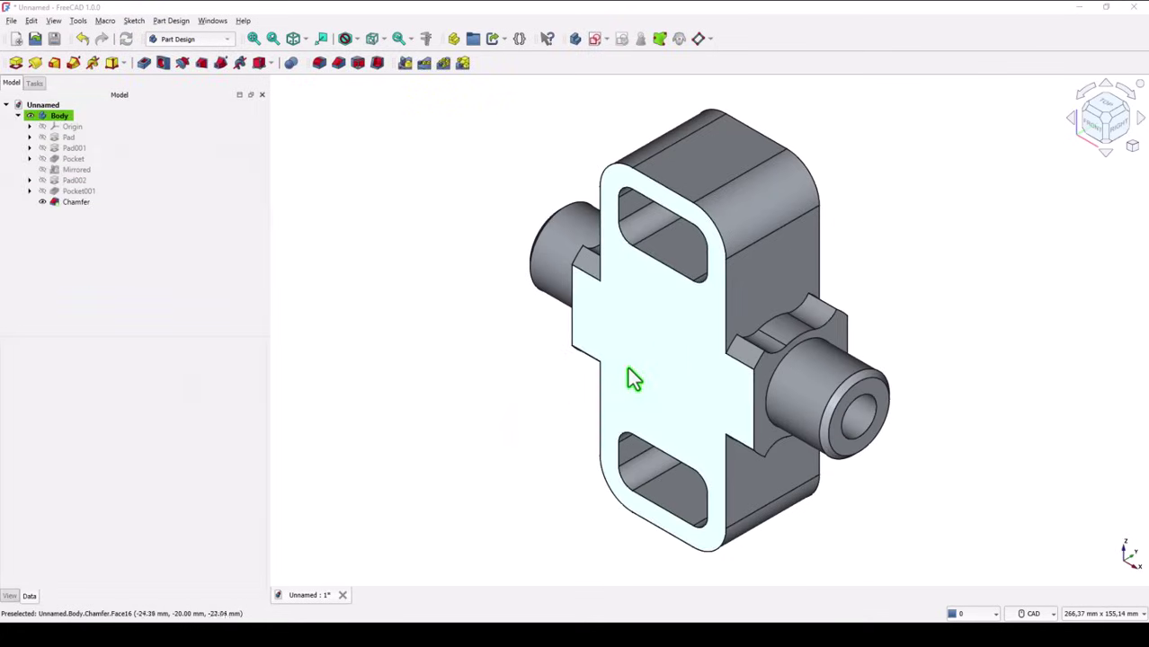
Step: Start a sketch on the block's front face and project the inner straight edges of both slots as external geometry
{"action": "left_click", "coordinate": [602, 351]}
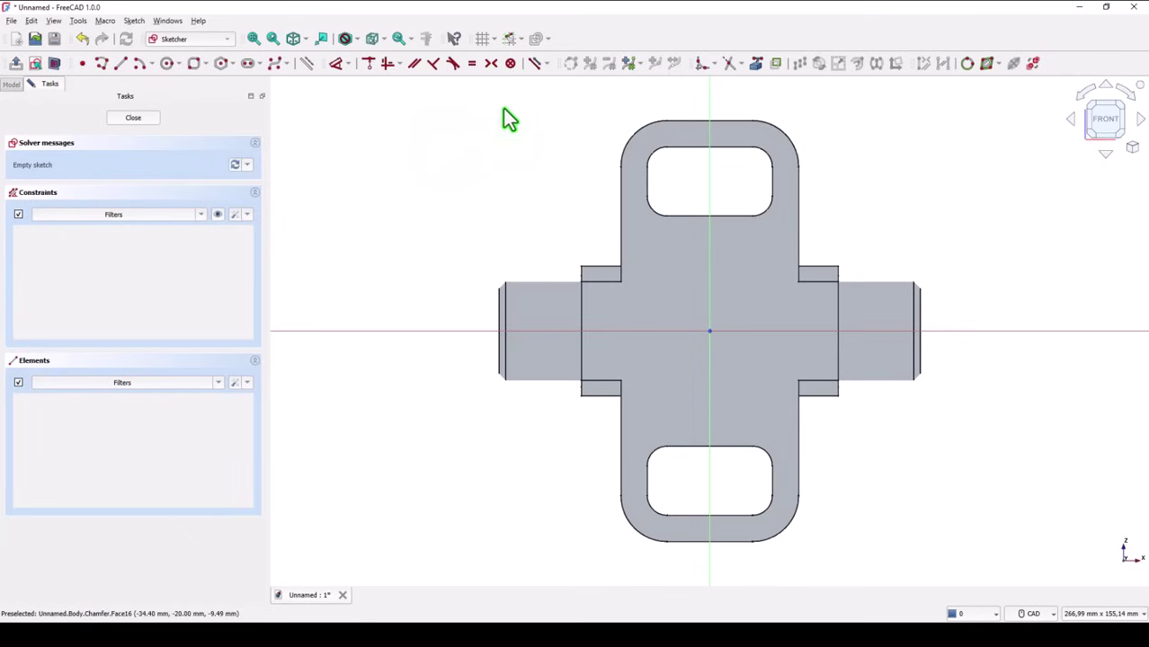
{"action": "left_click", "coordinate": [756, 65]}
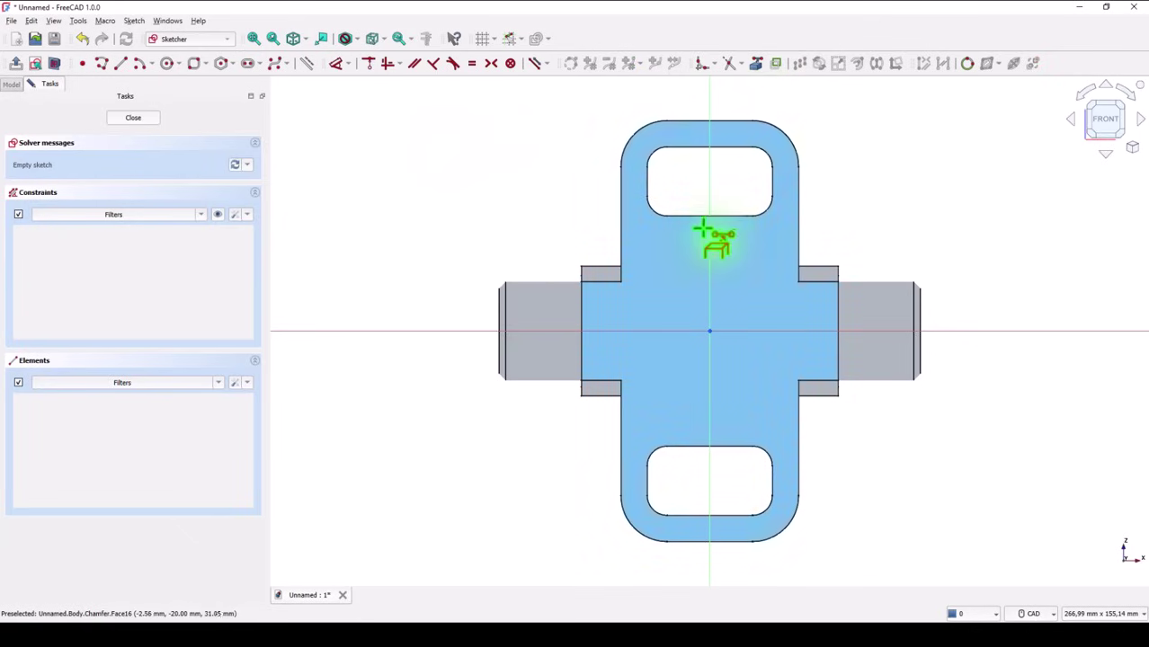
{"action": "left_click", "coordinate": [713, 216]}
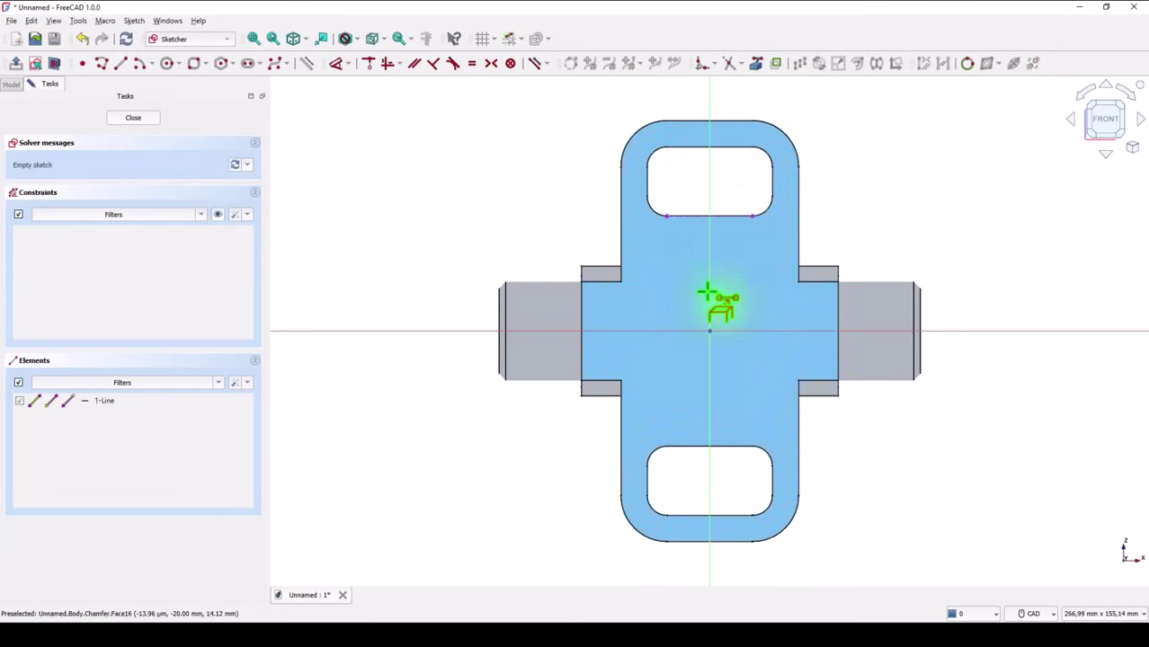
{"action": "left_click", "coordinate": [719, 446]}
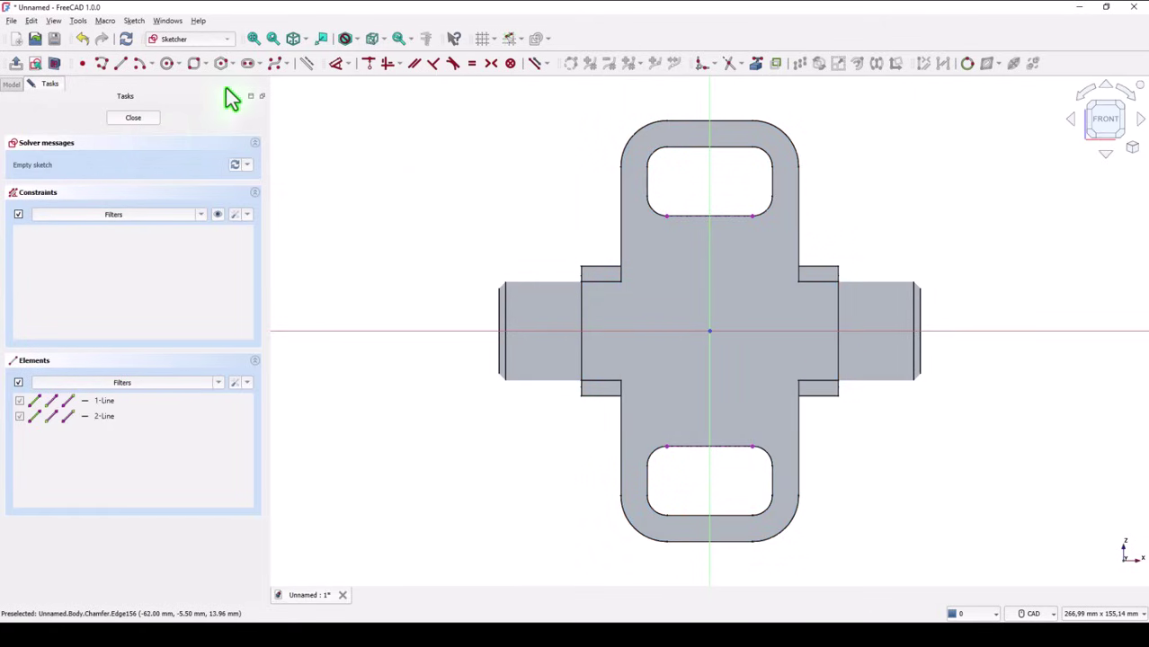
Step: Draw a rectangle between opposite endpoints of the two projected slot edges and close the sketch
{"action": "left_click", "coordinate": [204, 64]}
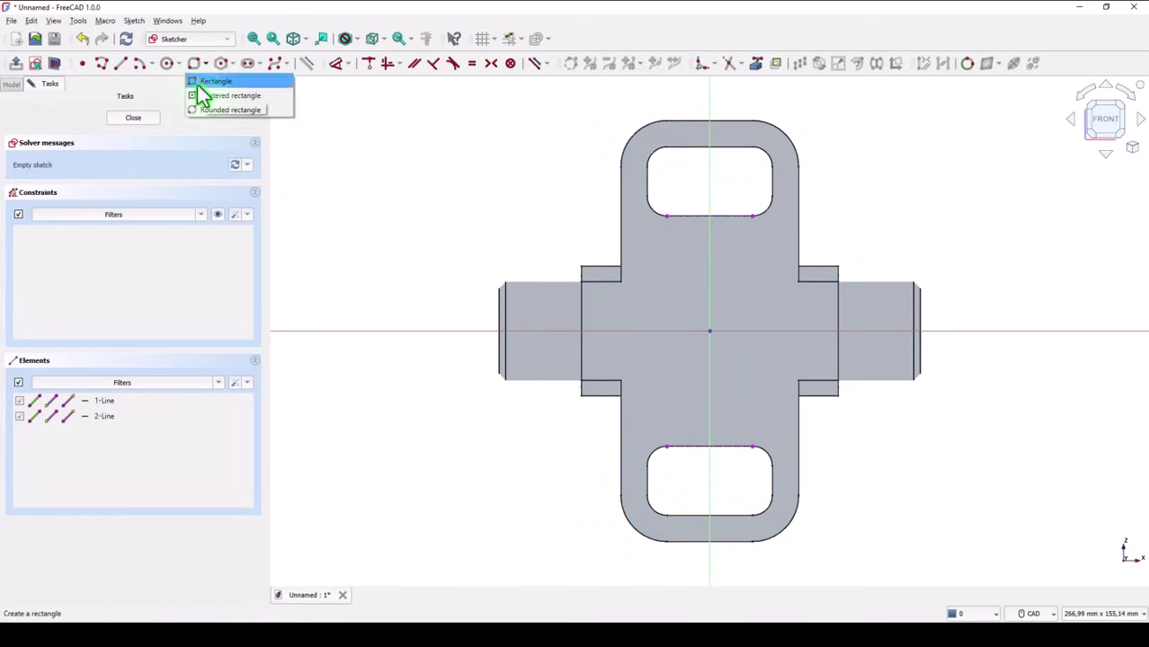
{"action": "left_click", "coordinate": [215, 81]}
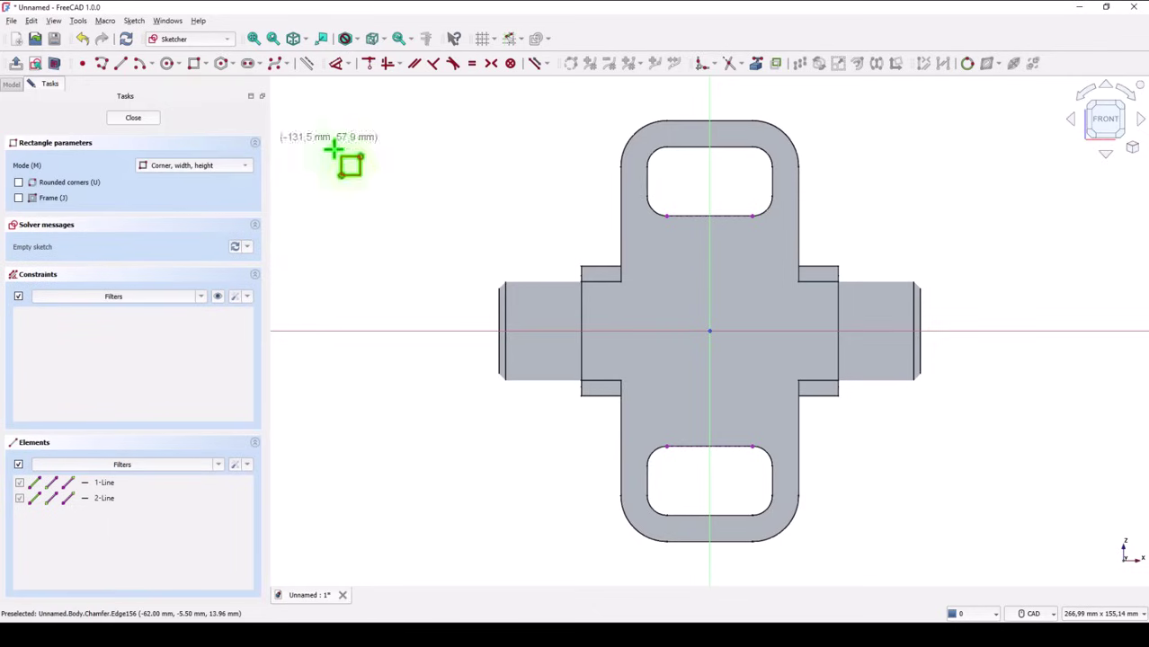
{"action": "left_click", "coordinate": [667, 216]}
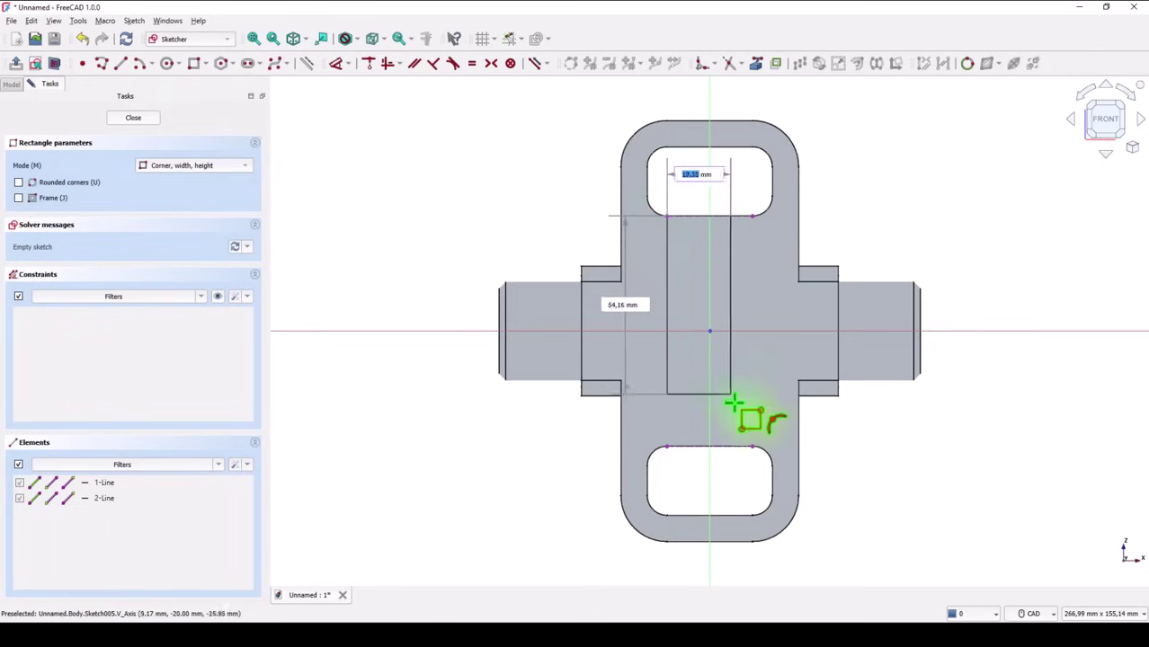
{"action": "left_click", "coordinate": [754, 446]}
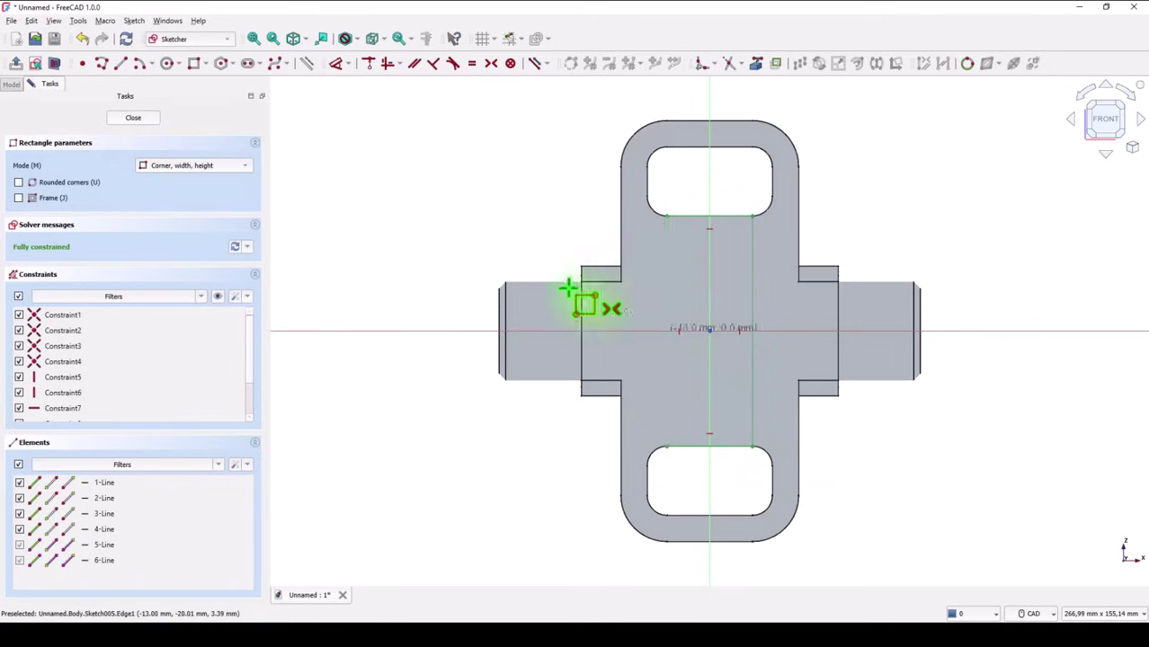
{"action": "right_click", "coordinate": [452, 204]}
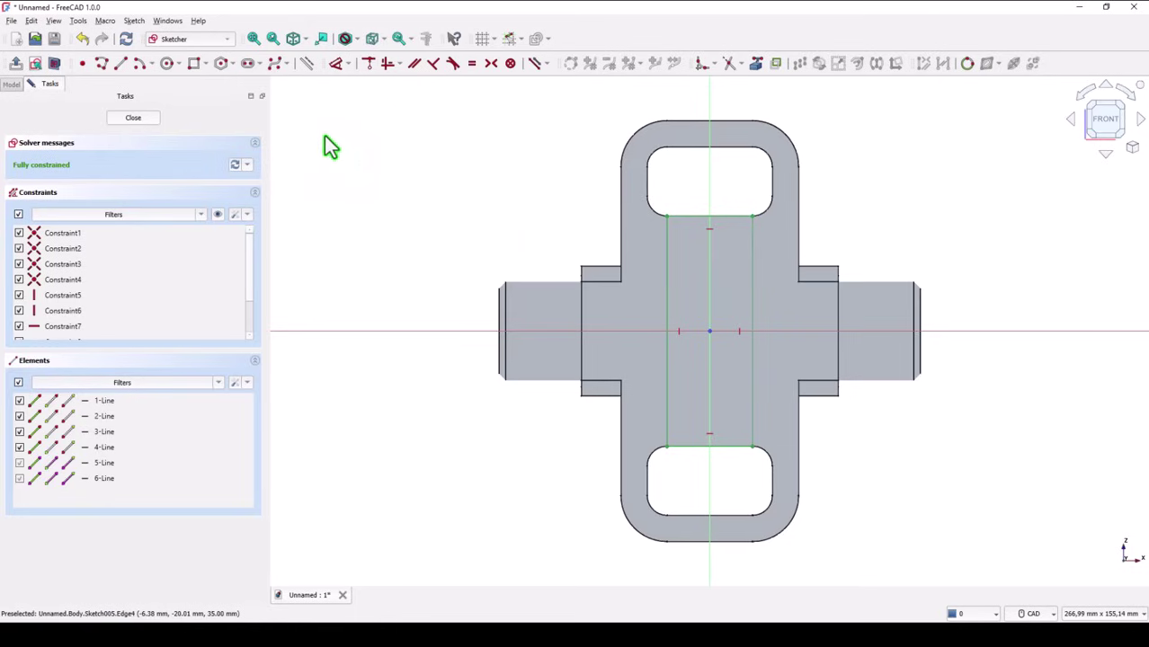
{"action": "left_click", "coordinate": [144, 118]}
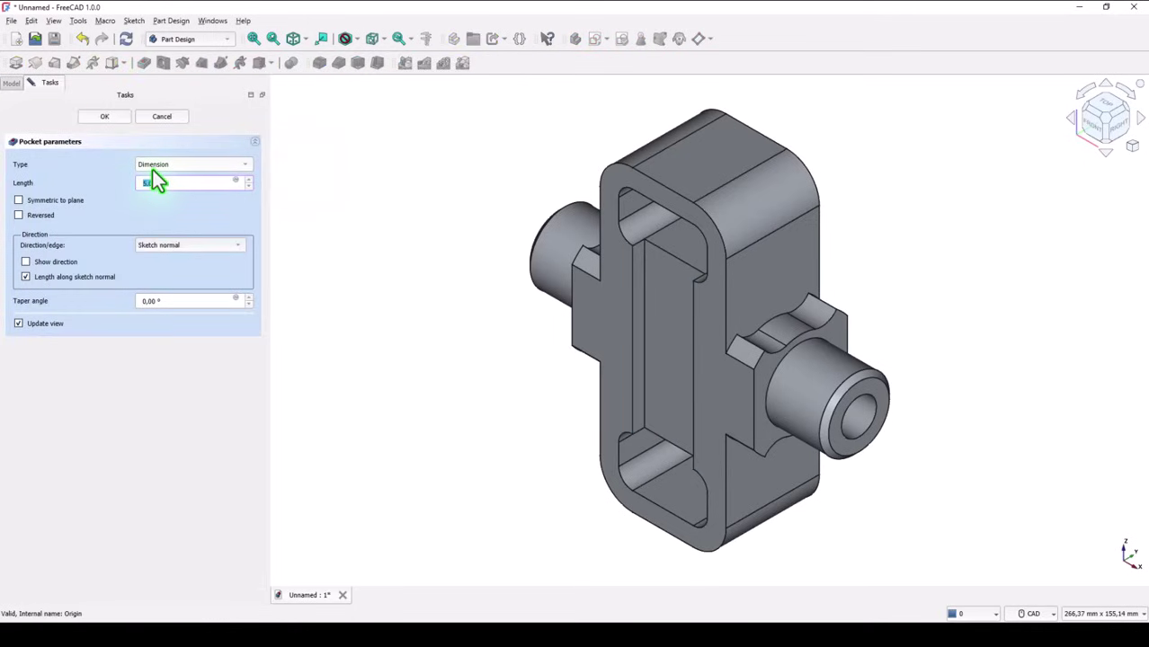
Step: Pocket the rectangle sketch with type Through all to join the two slots into one opening
{"action": "left_click", "coordinate": [154, 167]}
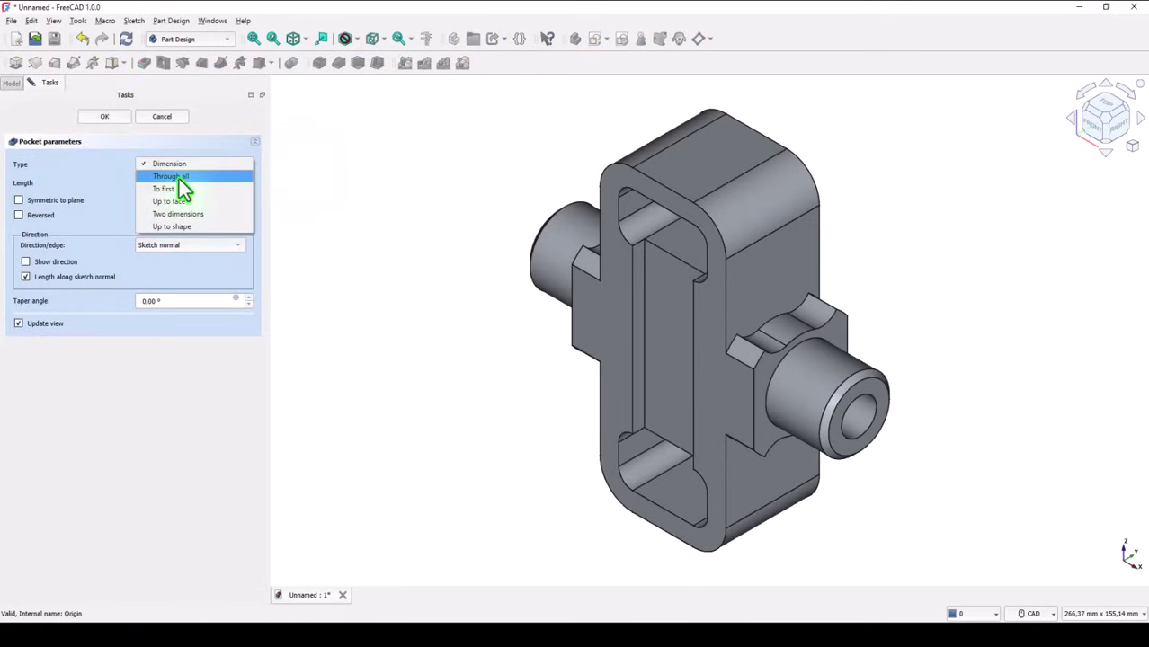
{"action": "left_click", "coordinate": [180, 177]}
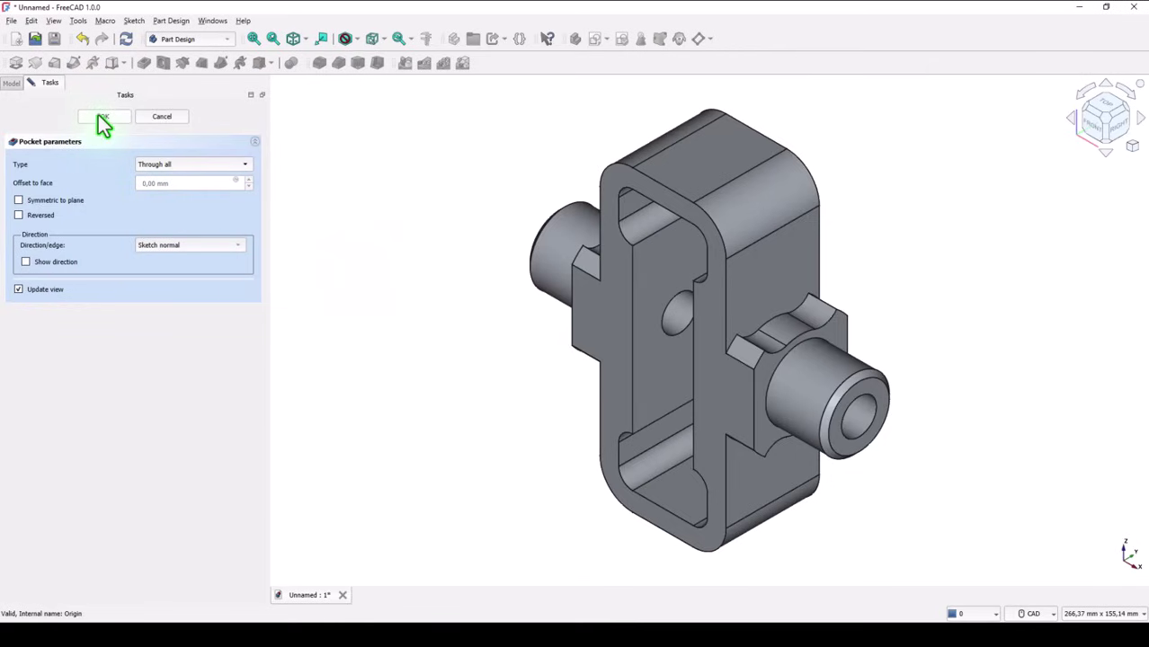